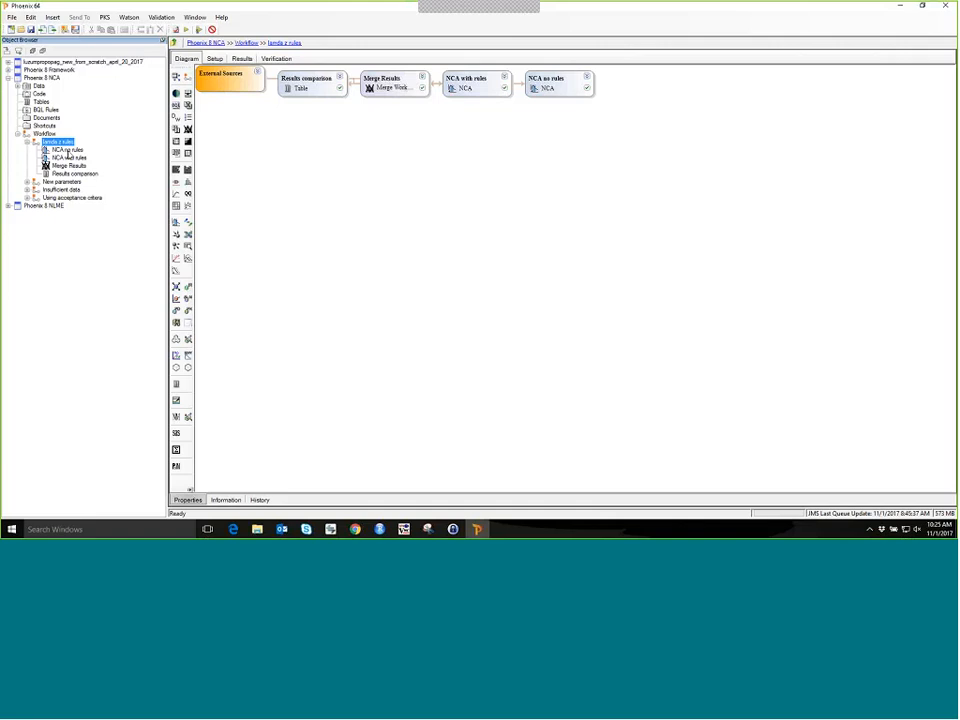
# Step: Show the Results comparison table scrolled to the Span and AUC_%Extrap_obs acceptance columns
pyautogui.click(74, 174)
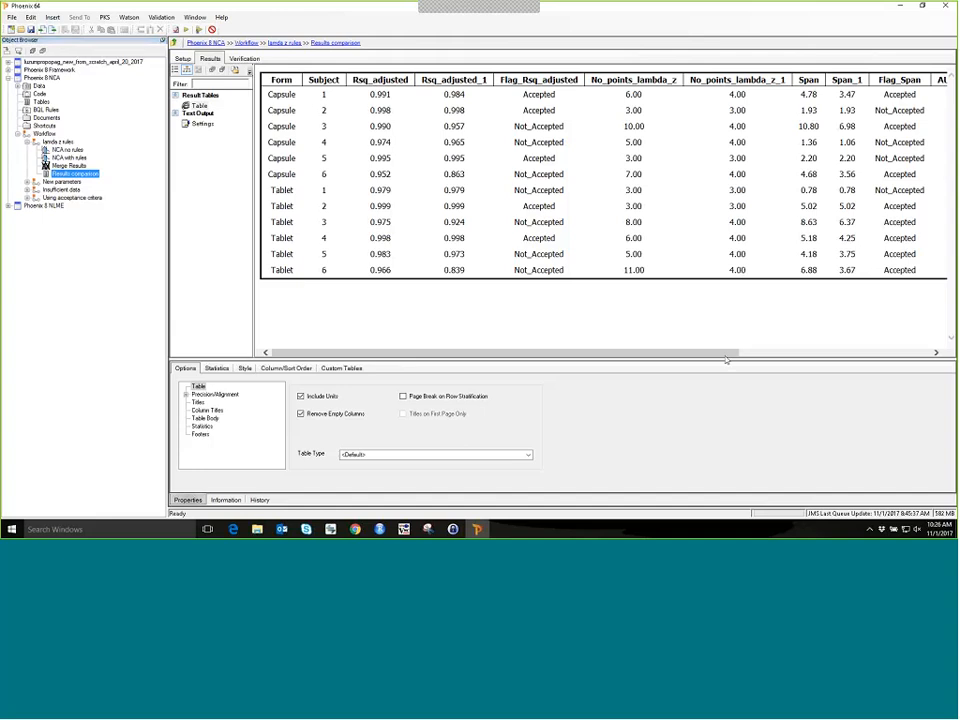
pyautogui.moveTo(734, 352); pyautogui.dragTo(930, 355)
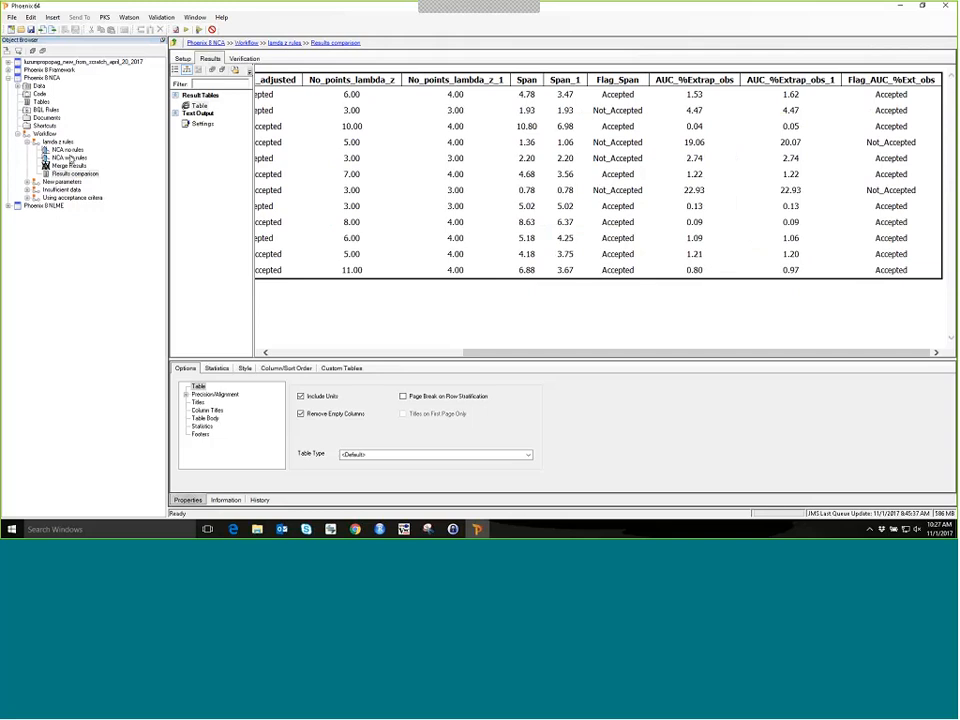
# Step: In NCA with rules, set Max # of Points to 6, clear the Span and Rsq_adjusted criteria, and rerun
pyautogui.click(55, 159)
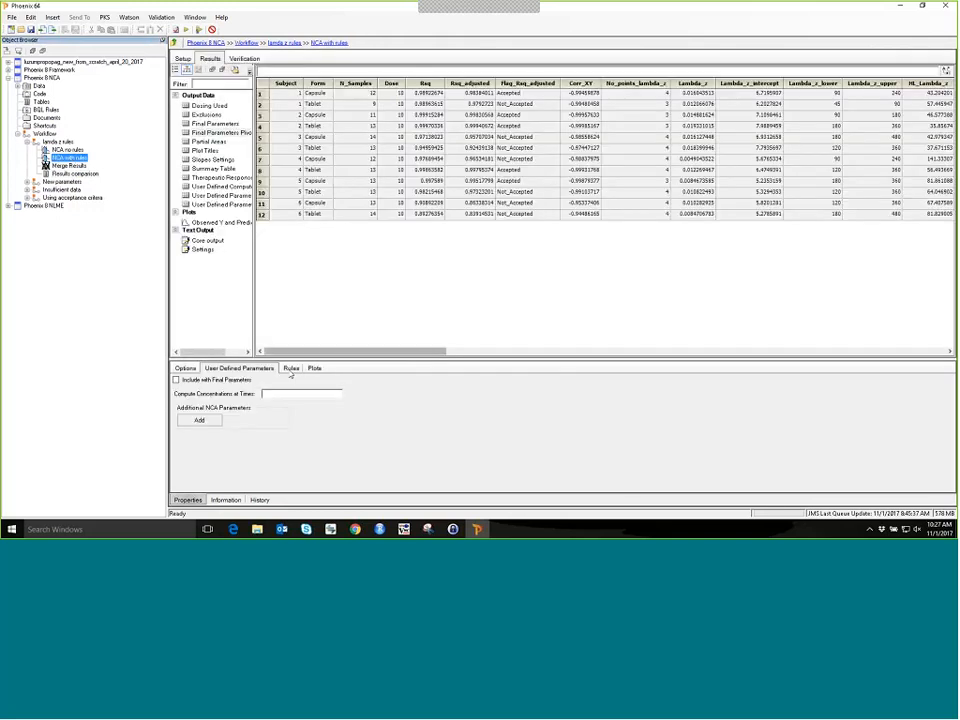
pyautogui.click(291, 369)
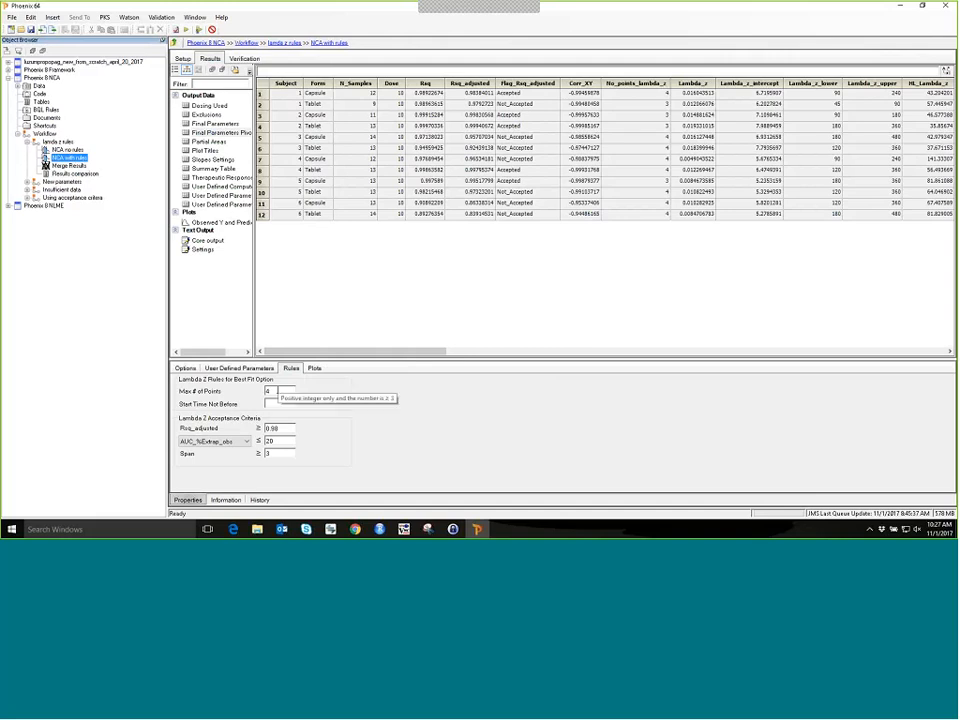
pyautogui.doubleClick(272, 391)
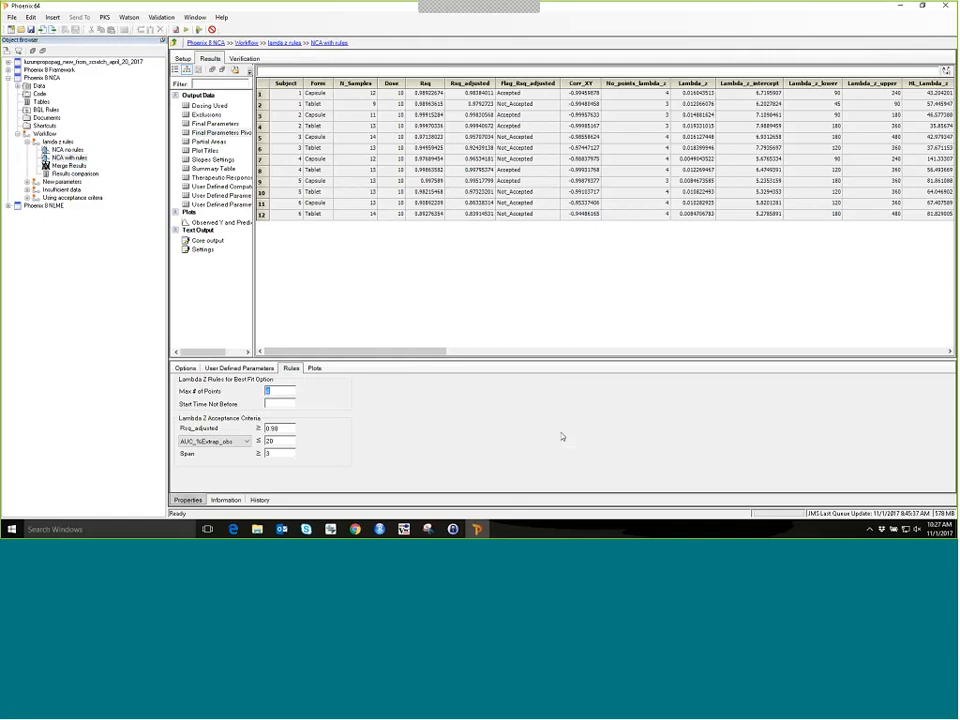
pyautogui.write('8')
pyautogui.write('6')
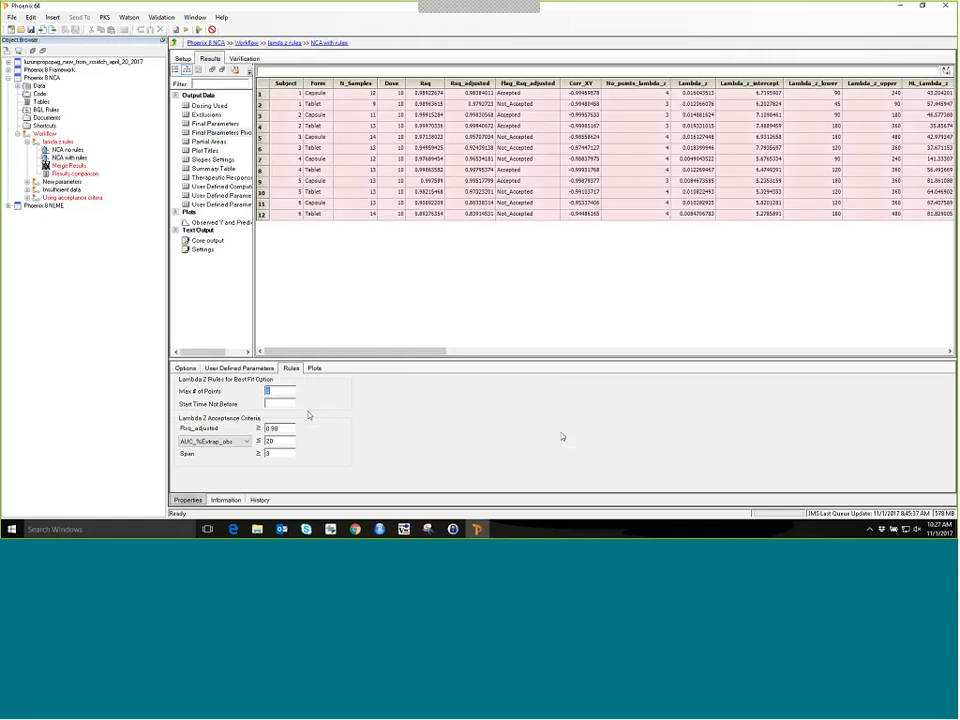
pyautogui.doubleClick(268, 454)
pyautogui.press('BackSpace')
pyautogui.doubleClick(272, 429)
pyautogui.press('BackSpace')
pyautogui.click(186, 30)
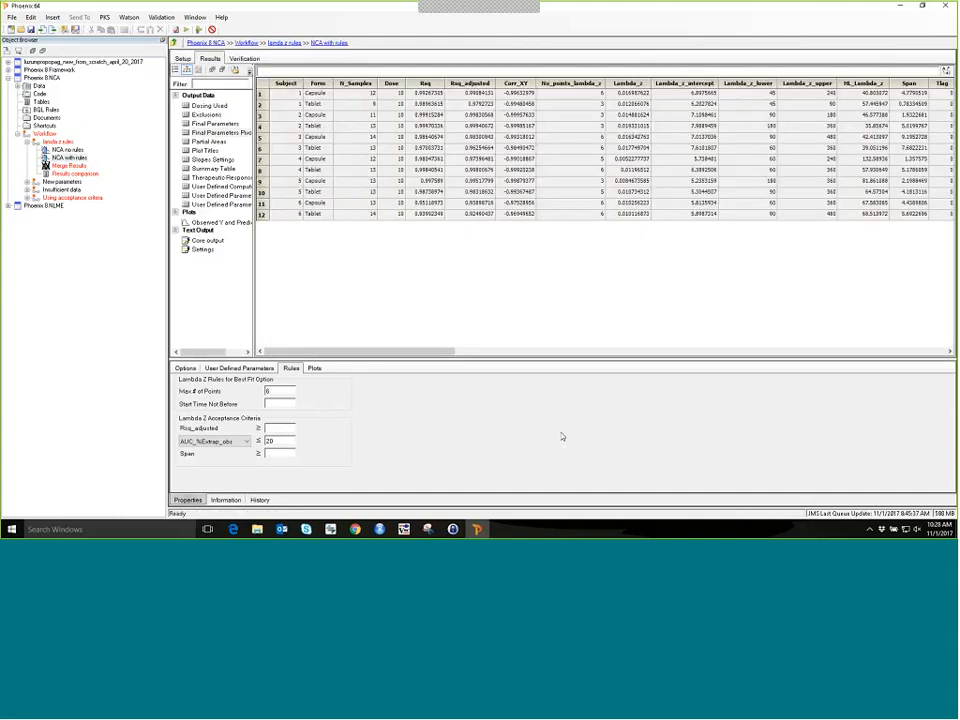
# Step: Review the updated Results comparison table after the rule change
pyautogui.click(75, 173)
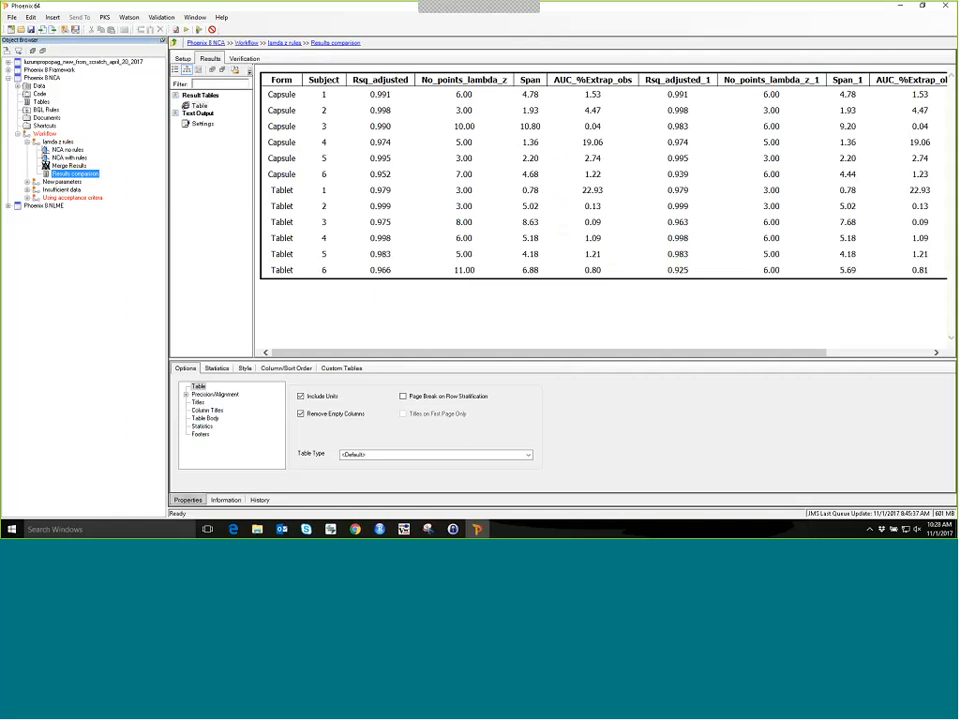
pyautogui.click(771, 94)
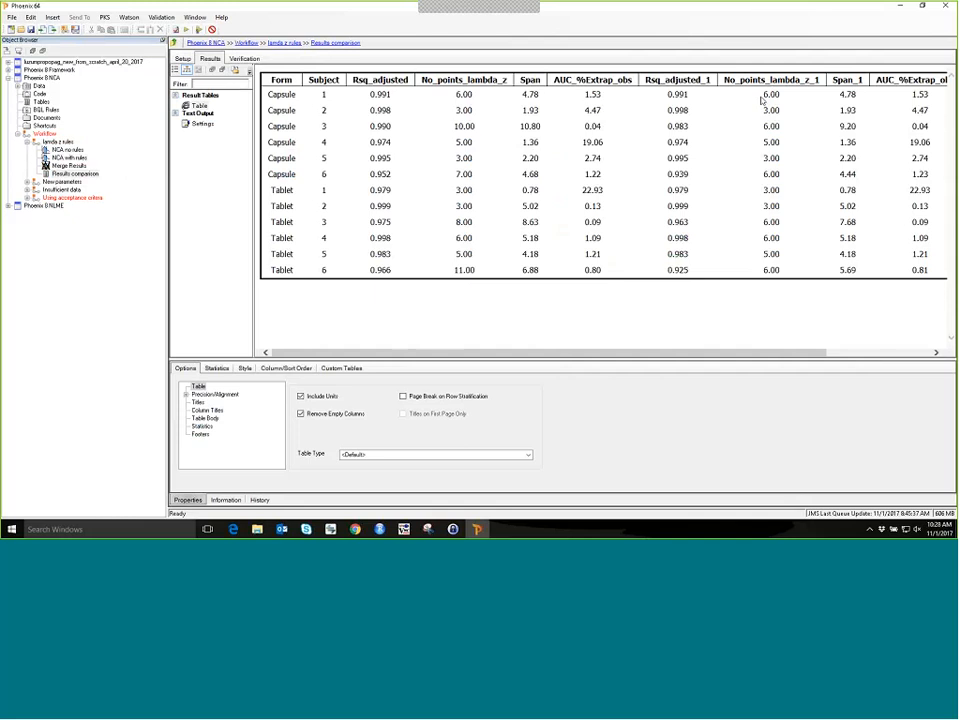
pyautogui.moveTo(765, 94)
pyautogui.mouseDown()
pyautogui.moveTo(782, 146)
pyautogui.moveTo(775, 94)
pyautogui.mouseUp()
pyautogui.click(781, 80)
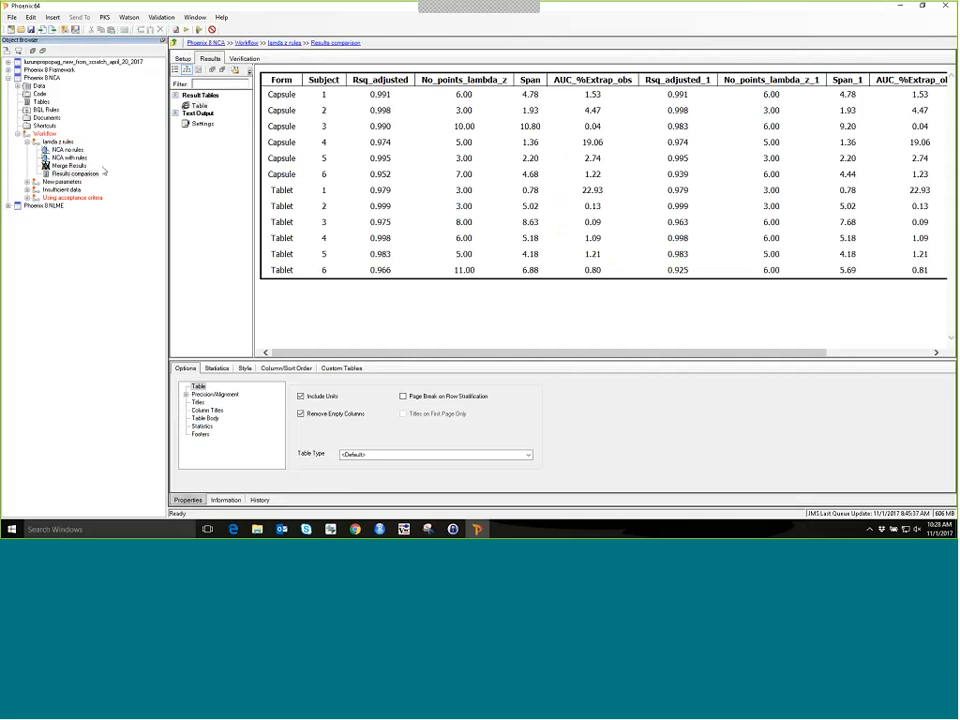
# Step: Return to NCA with rules' lambda z settings and collapse the lamda z rules workflow
pyautogui.click(64, 157)
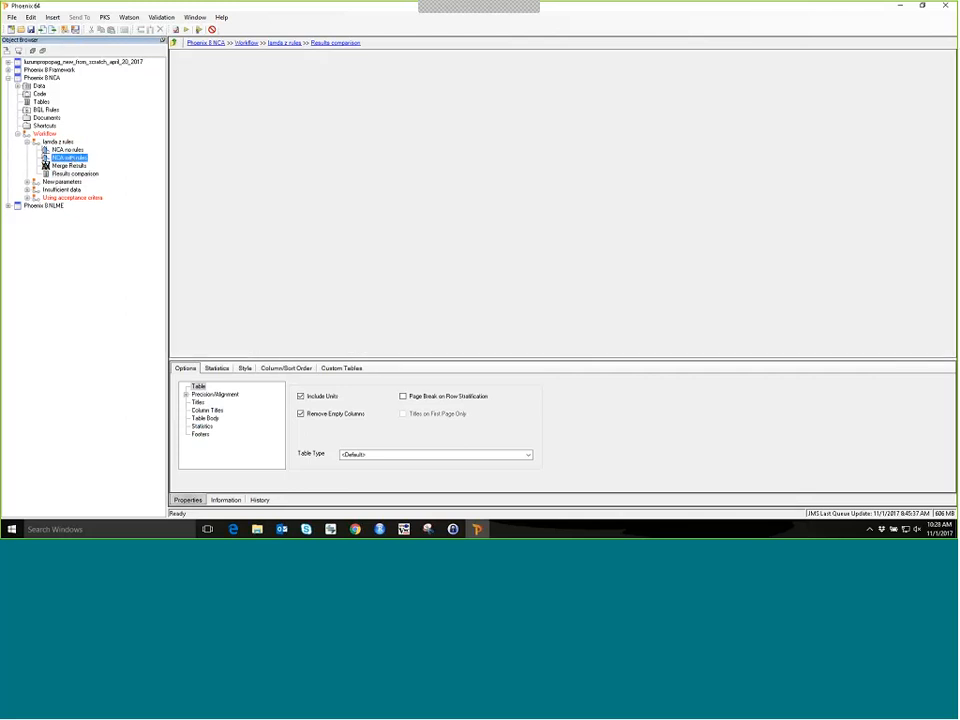
pyautogui.click(290, 368)
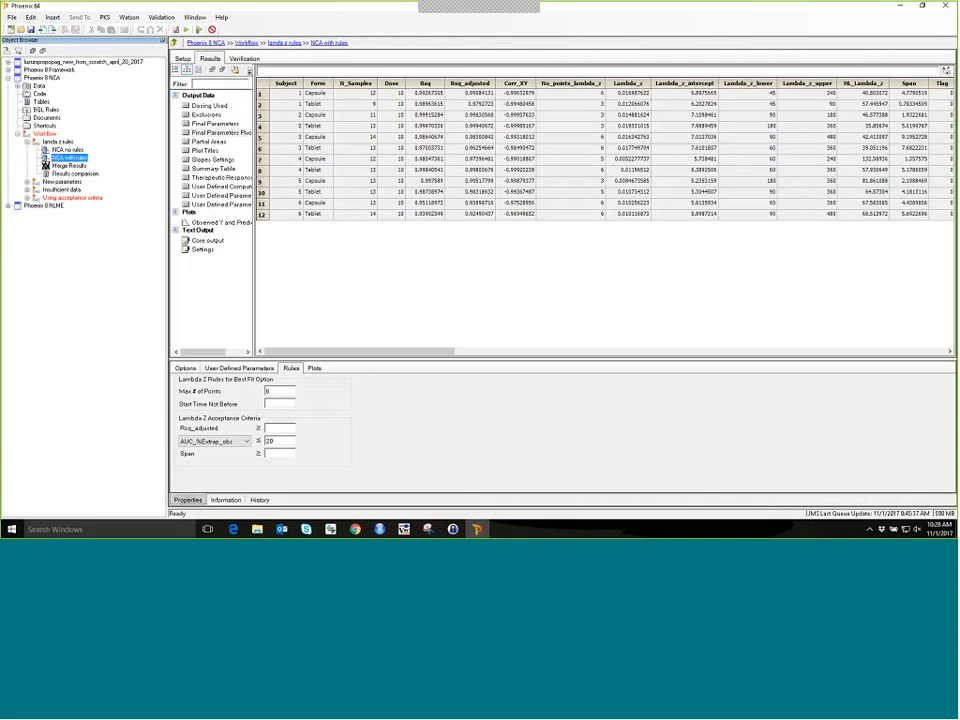
pyautogui.click(27, 142)
# Step: Show the User Defined Parameters settings of NCA User defined parameters under New parameters
pyautogui.click(27, 150)
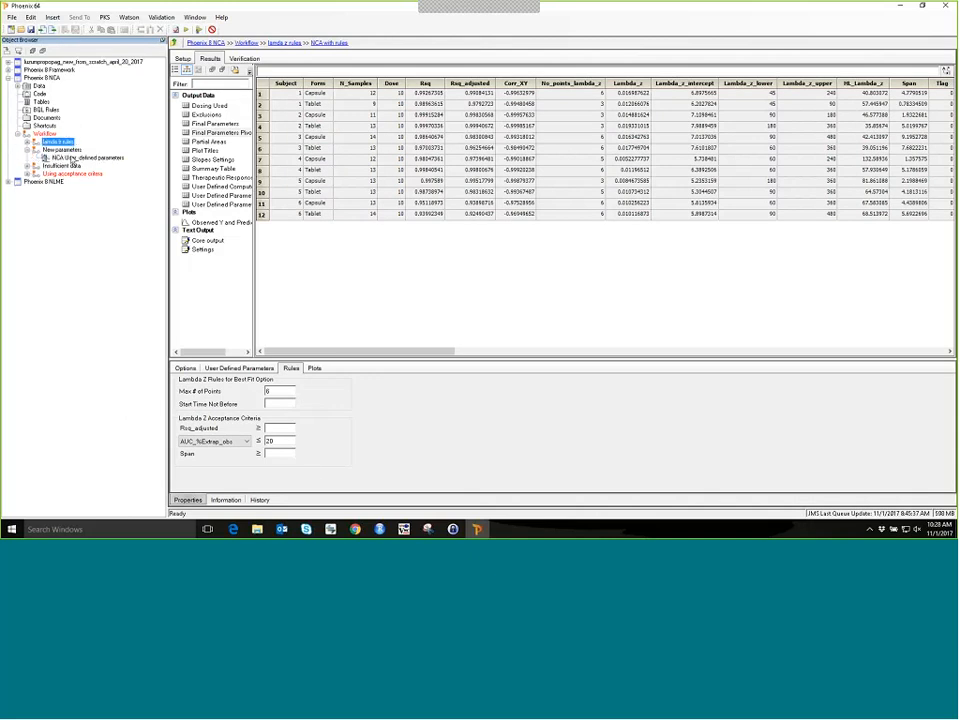
pyautogui.click(84, 157)
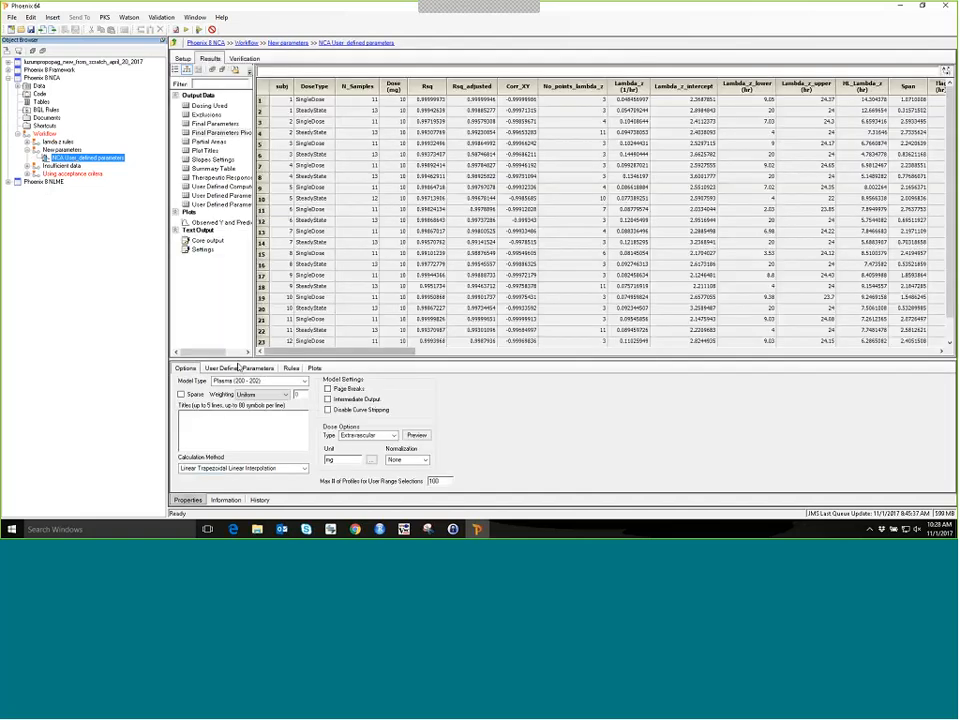
pyautogui.click(242, 369)
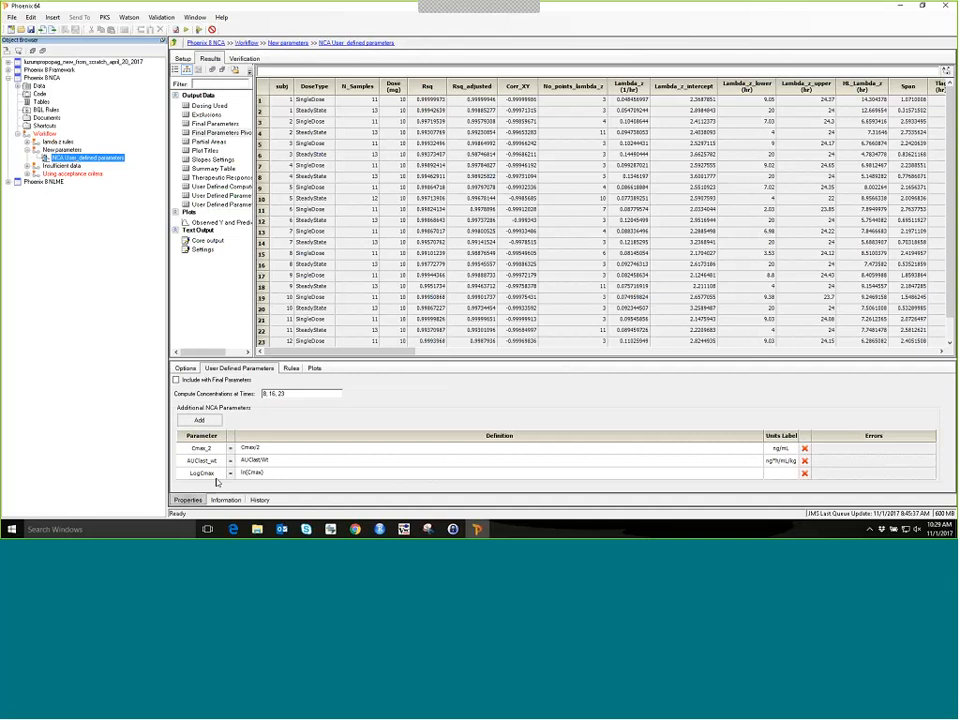
# Step: Add a user-defined parameter AUClast_D_wt defined as AUClast_D/Wt
pyautogui.click(201, 421)
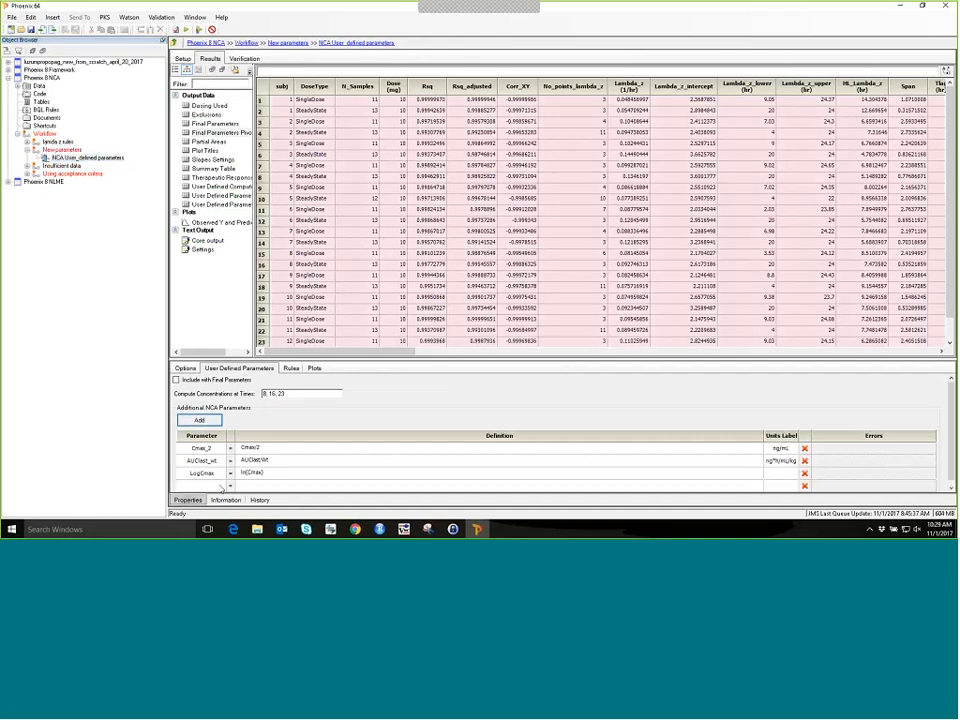
pyautogui.click(214, 486)
pyautogui.write('AUClast')
pyautogui.press('Return')
pyautogui.write('/')
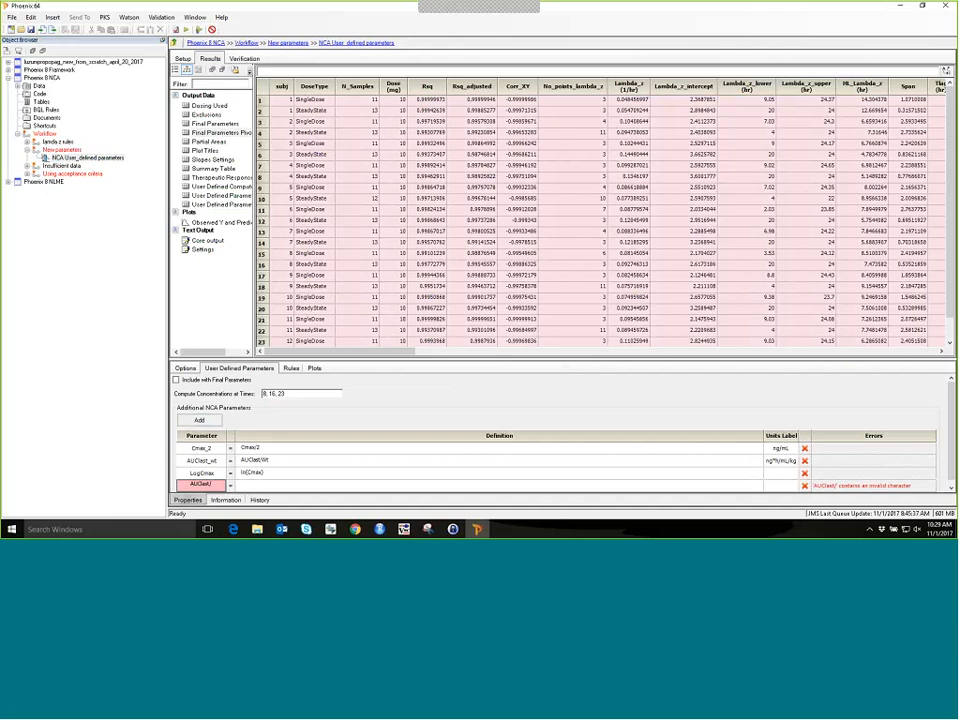
pyautogui.press('BackSpace')
pyautogui.write('_')
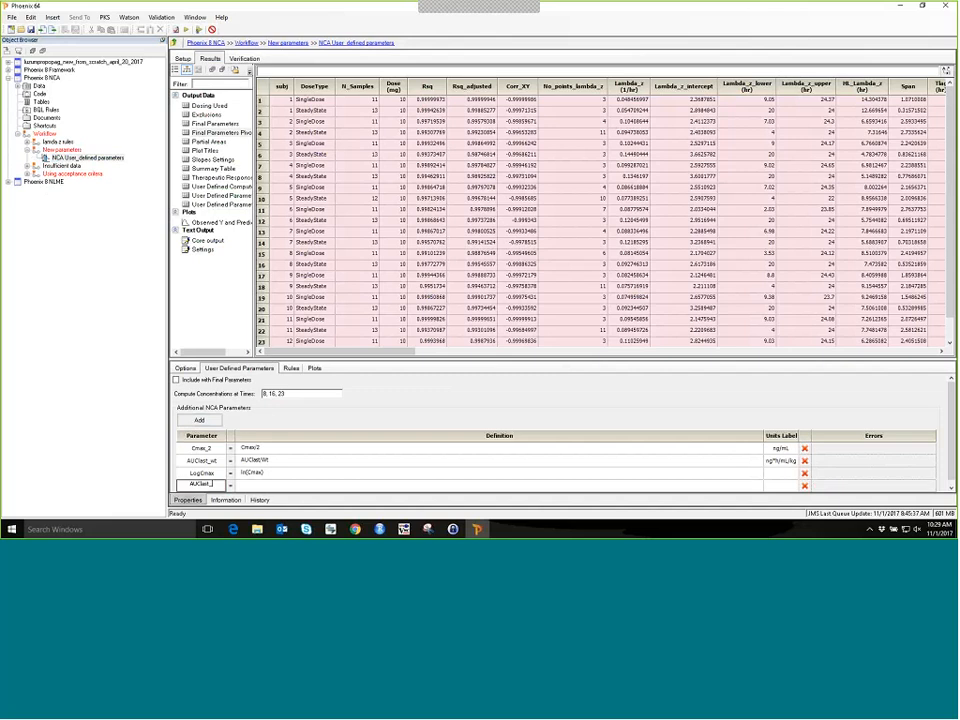
pyautogui.write('D_wt')
pyautogui.click(255, 486)
pyautogui.write('A')
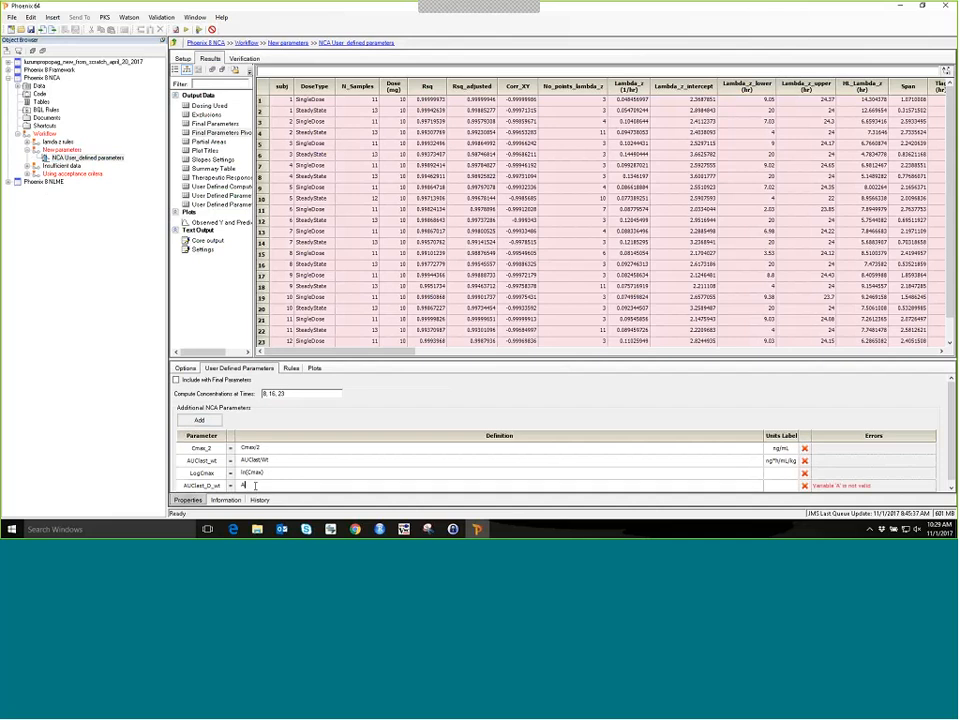
pyautogui.write('UC')
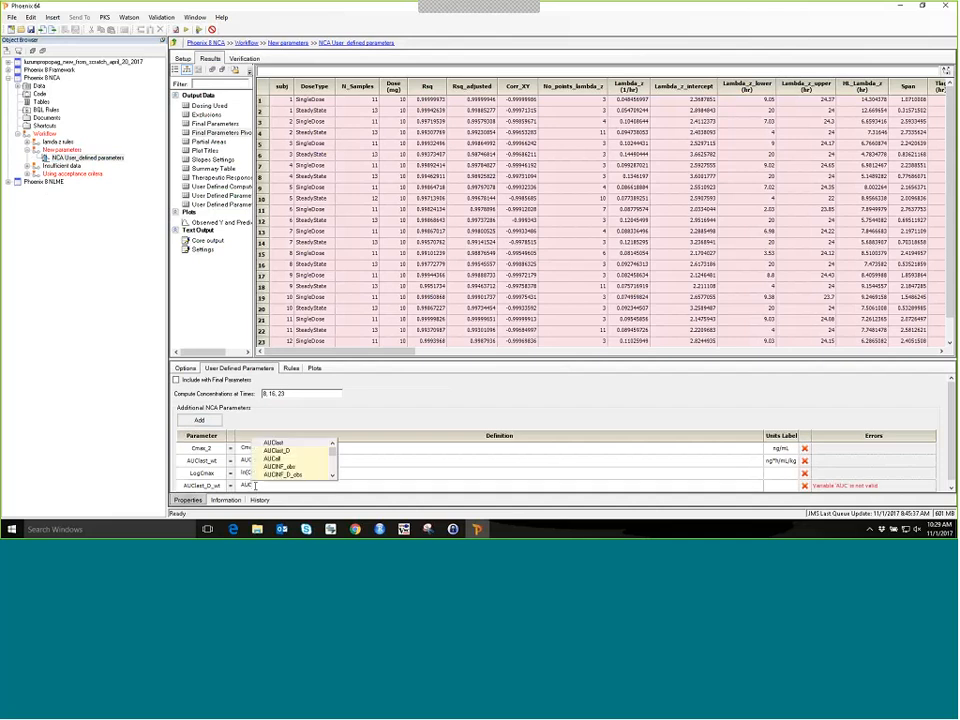
pyautogui.scroll(-1, 278, 480)
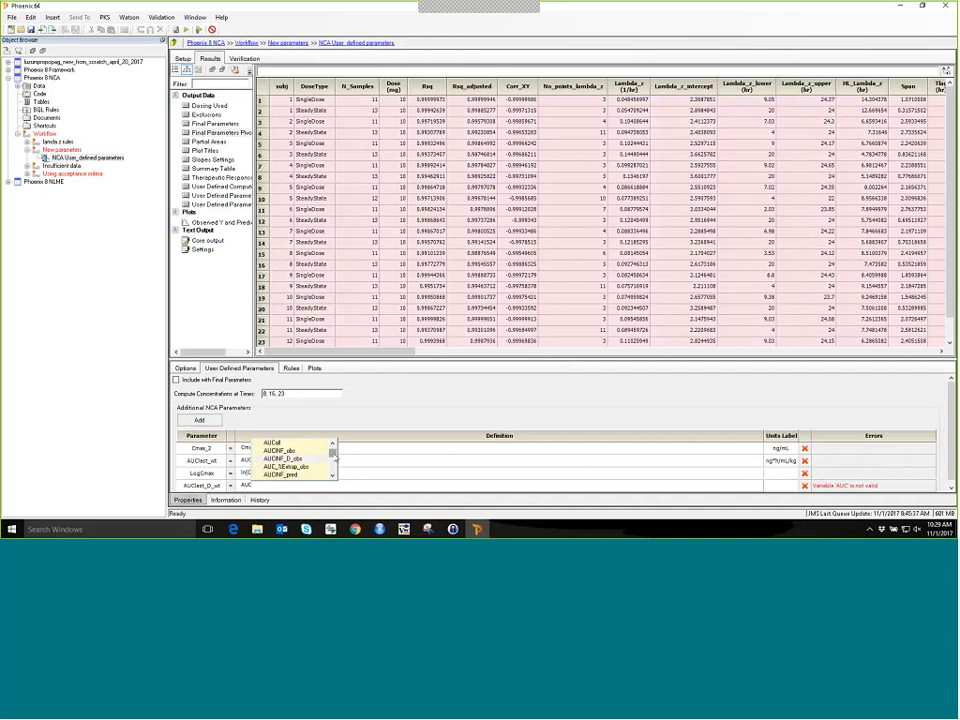
pyautogui.click(333, 444)
pyautogui.click(333, 444)
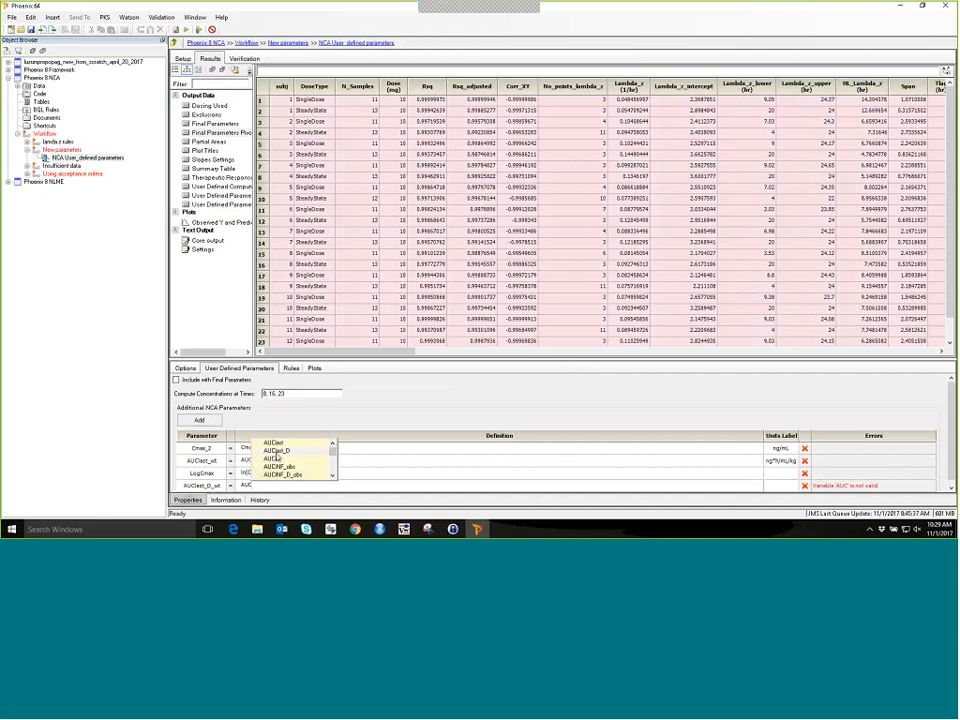
pyautogui.click(277, 453)
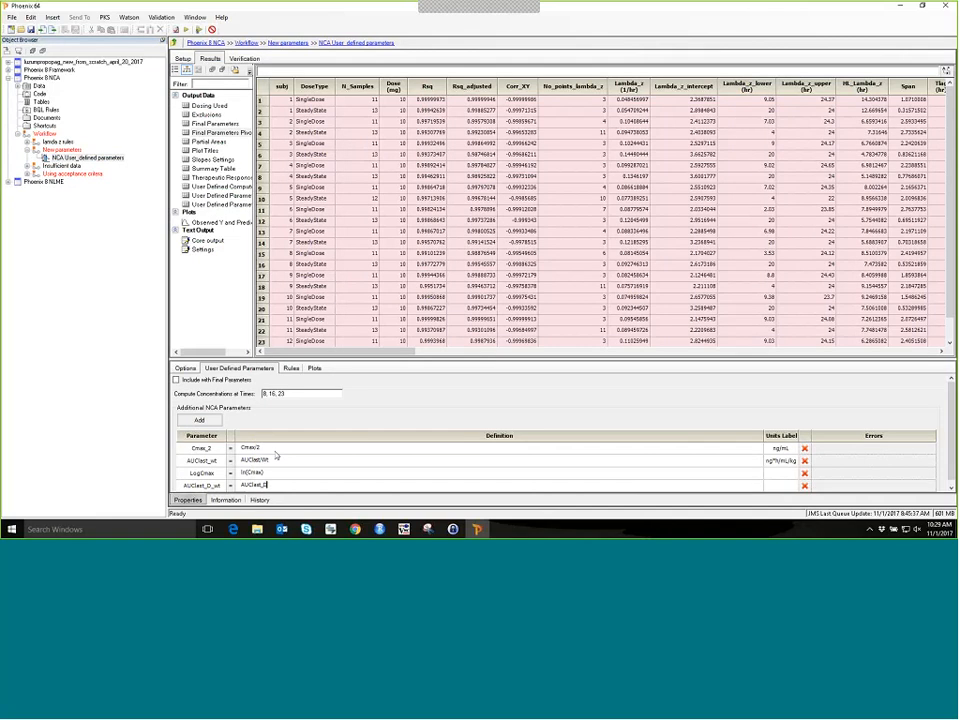
pyautogui.write('/Wt')
# Step: Label AUClast_D_wt's units ng*h/mL/kg/mg and add time 5 to the computed concentration times
pyautogui.click(769, 460)
pyautogui.doubleClick(769, 460)
pyautogui.hotkey('ctrl', 'c')
pyautogui.click(780, 485)
pyautogui.hotkey('ctrl', 'v')
pyautogui.hotkey('ctrl', 'a')
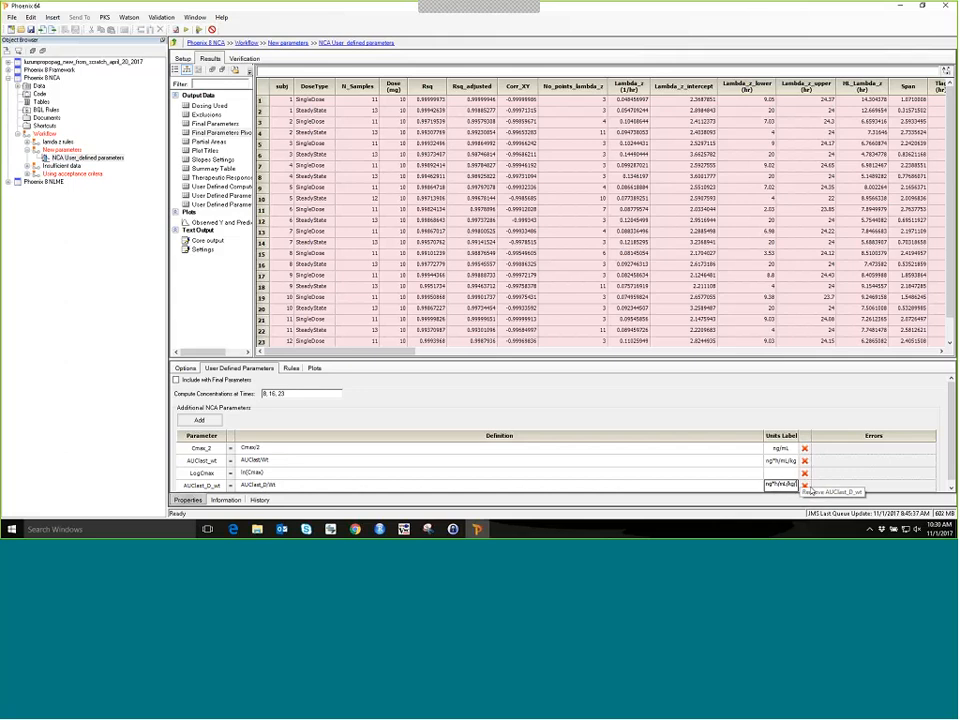
pyautogui.write('mg')
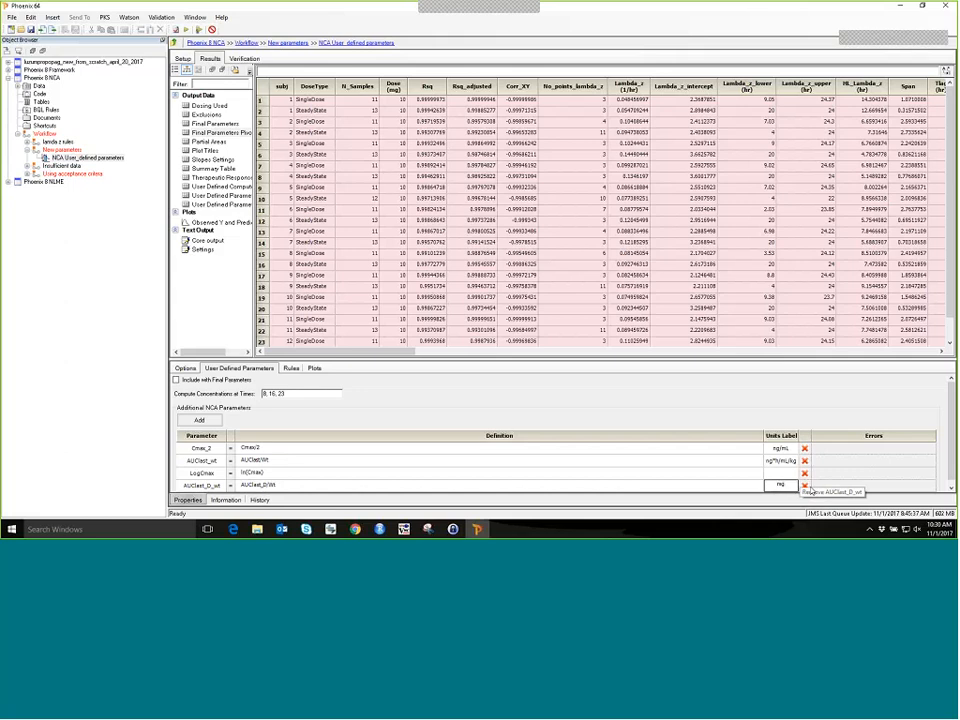
pyautogui.press('Return')
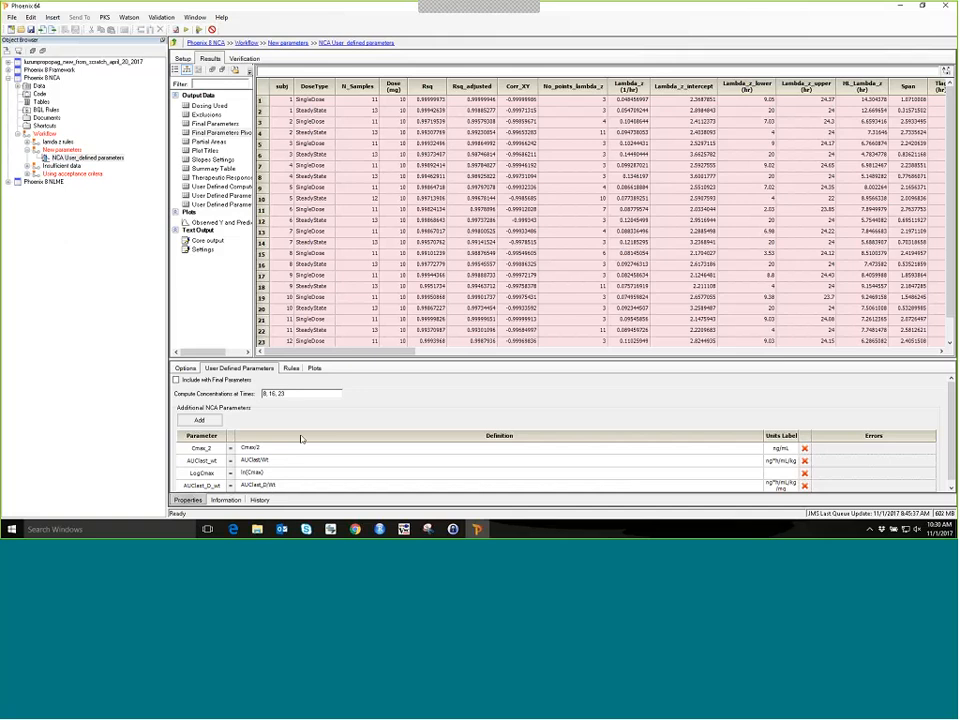
pyautogui.write(',')
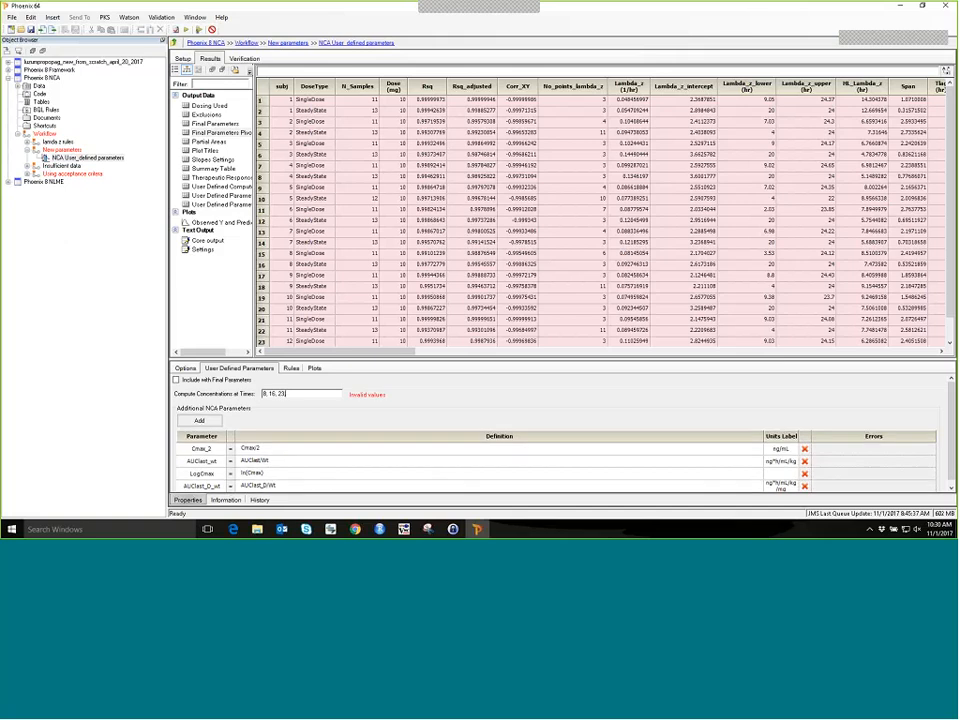
pyautogui.write(' 3')
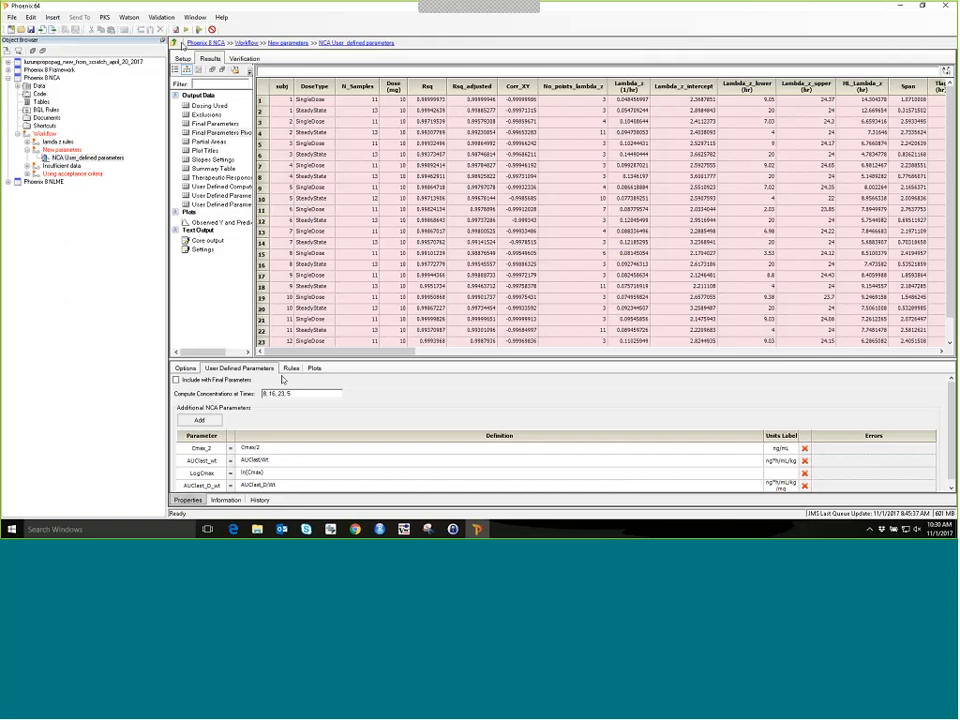
# Step: Rerun the NCA and inspect the User Defined Computed Y results
pyautogui.click(186, 31)
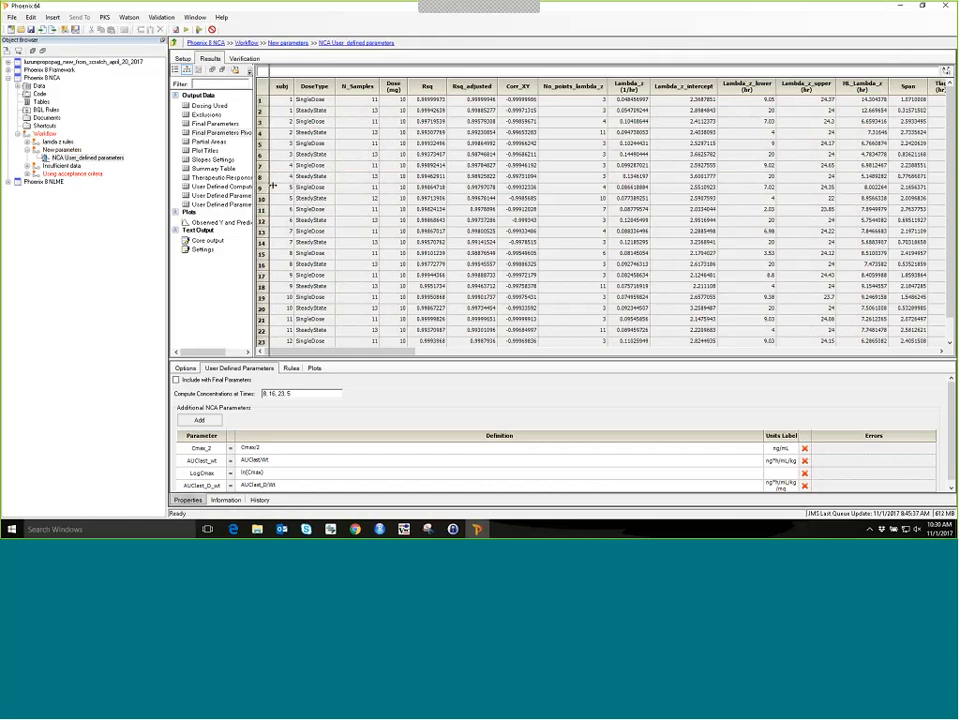
pyautogui.moveTo(254, 184); pyautogui.dragTo(289, 184)
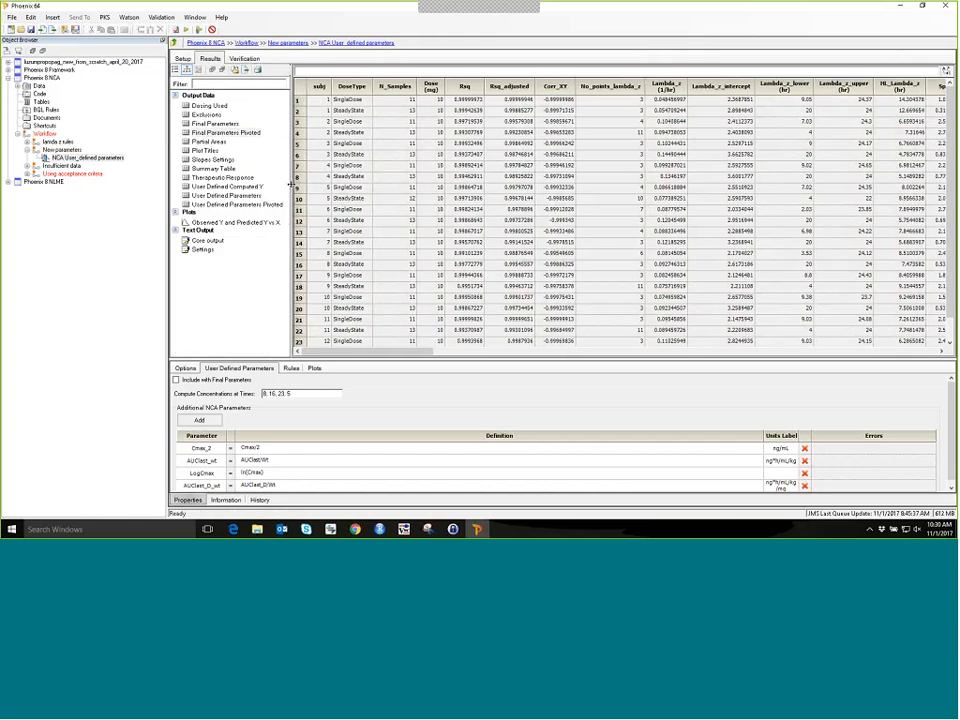
pyautogui.click(212, 187)
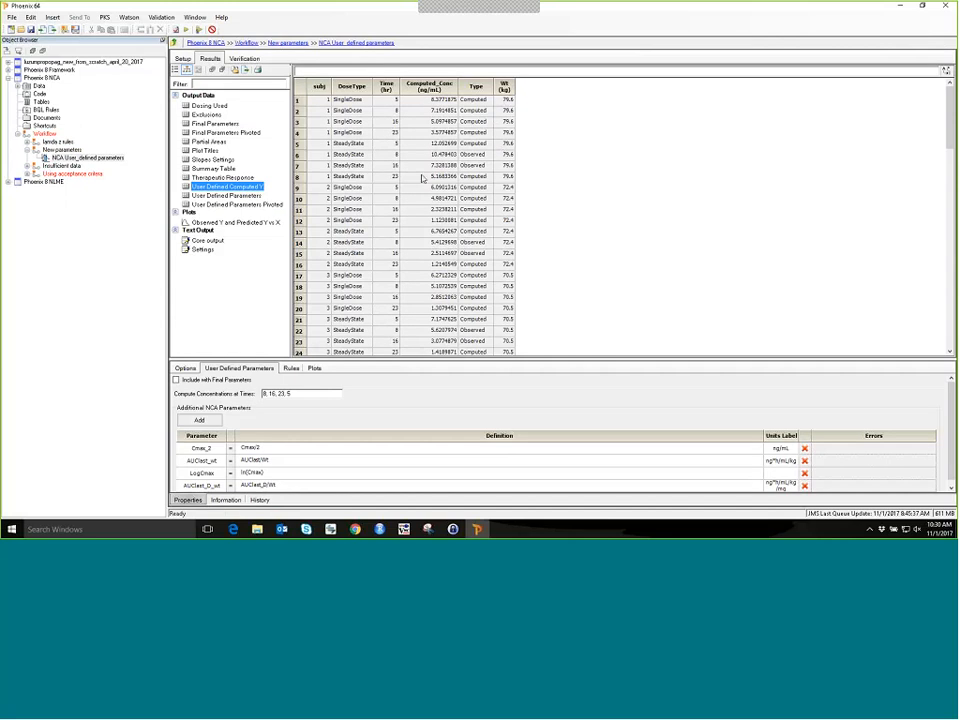
pyautogui.scroll(-15, 422, 180)
pyautogui.scroll(15, 422, 180)
# Step: Review User Defined Parameters, its pivoted form, and Final Parameters Pivoted
pyautogui.click(222, 195)
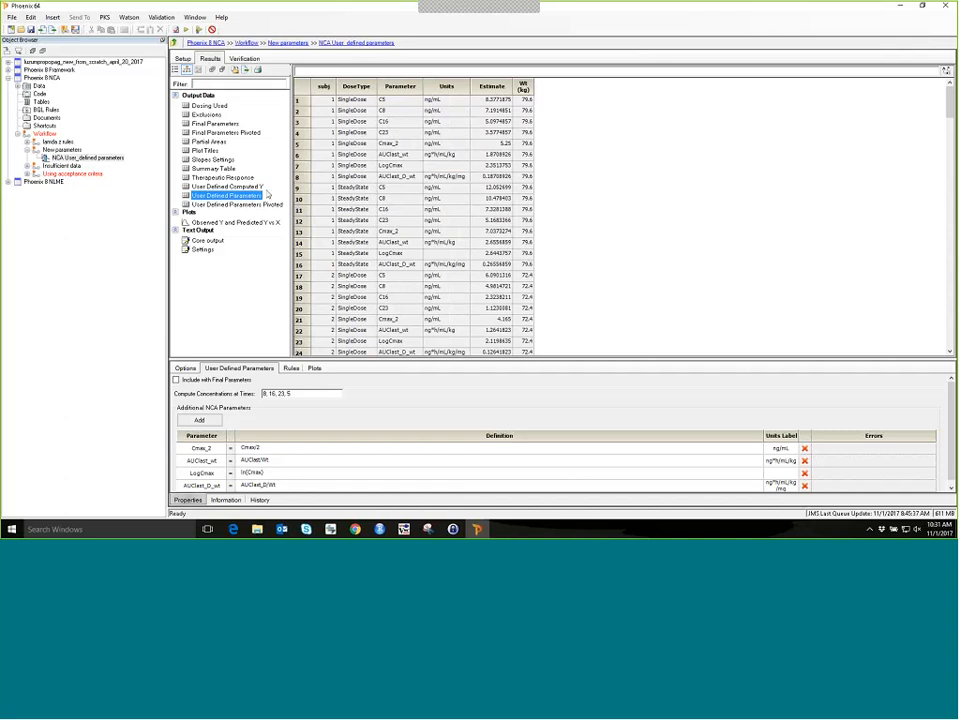
pyautogui.click(237, 205)
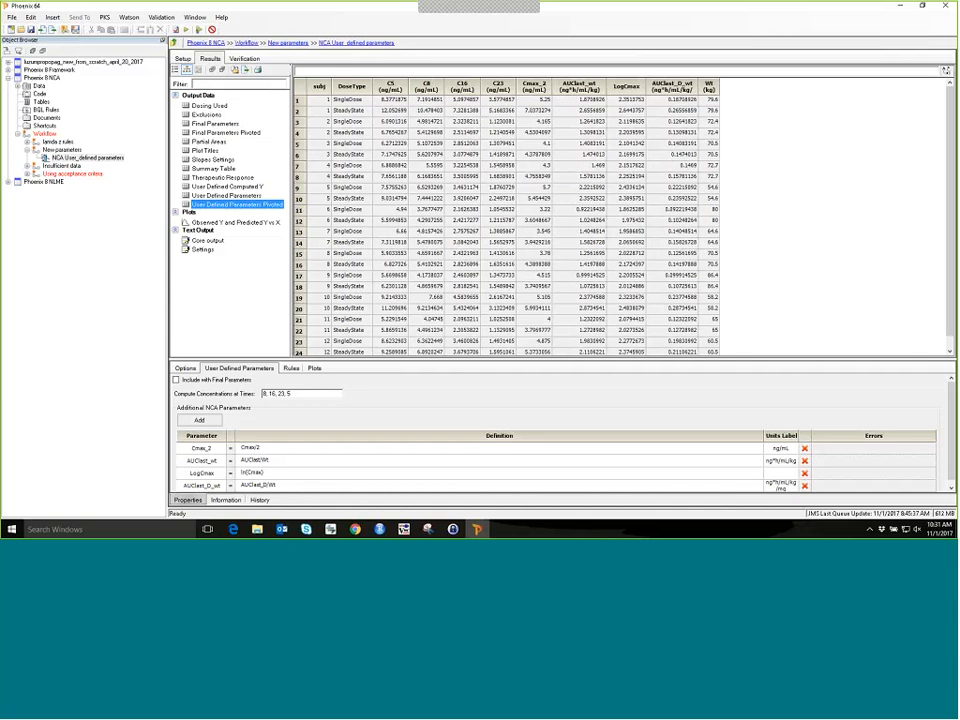
pyautogui.click(225, 132)
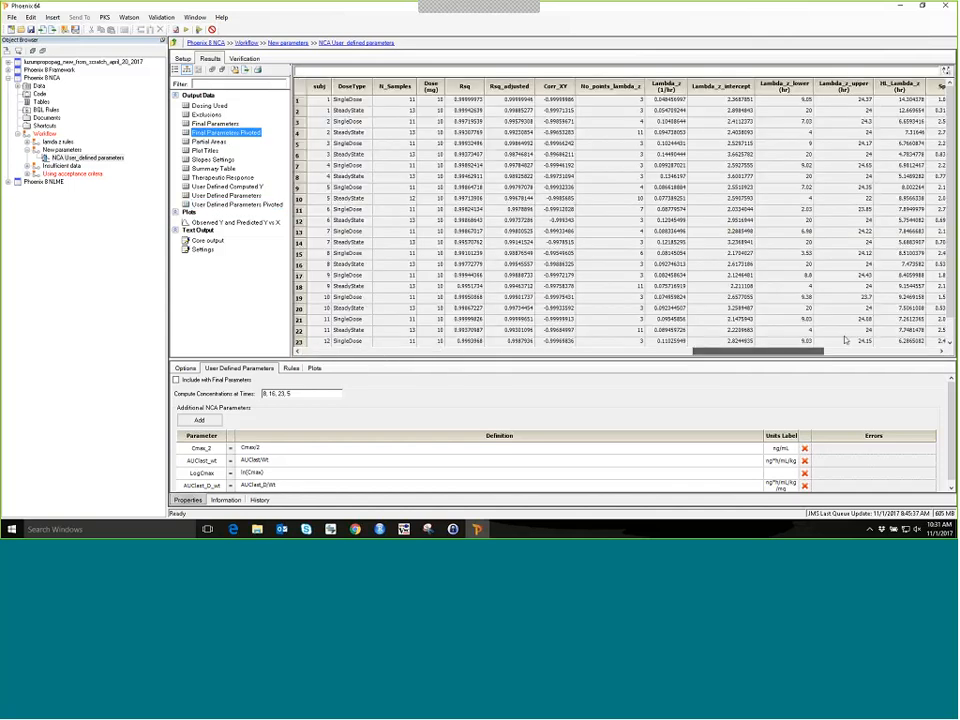
# Step: Include the user-defined parameters with the final parameters and rerun the NCA
pyautogui.click(845, 350)
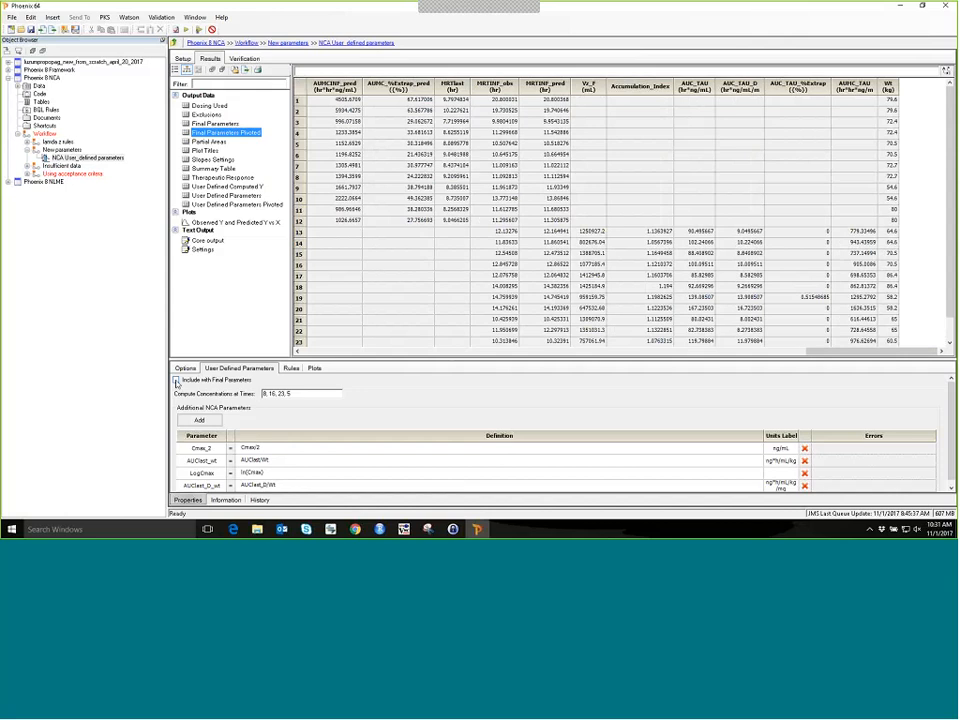
pyautogui.click(176, 381)
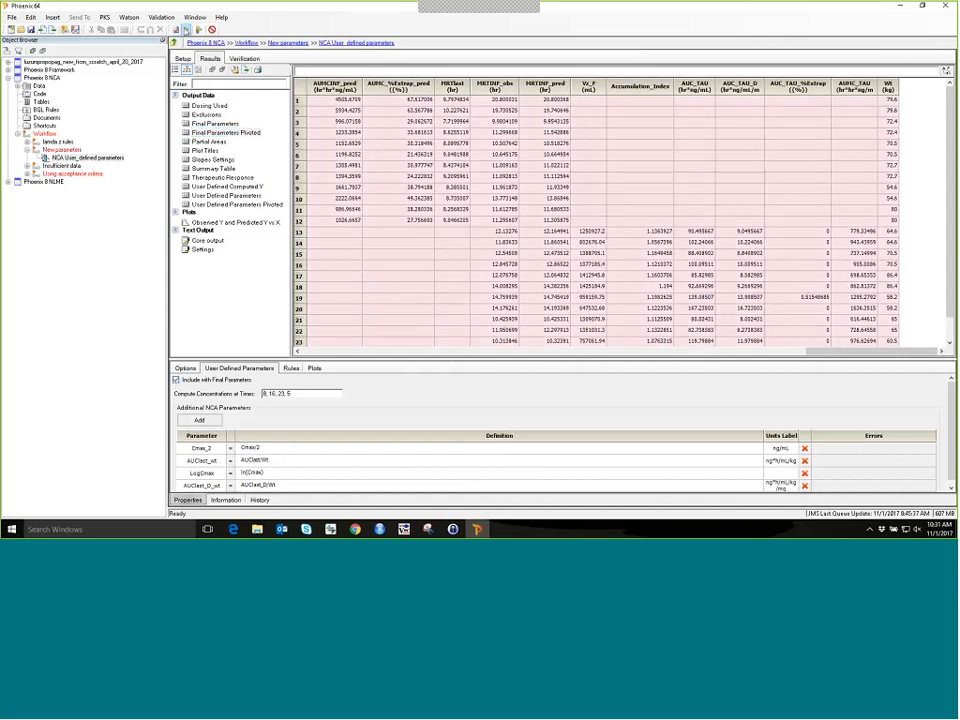
pyautogui.click(186, 30)
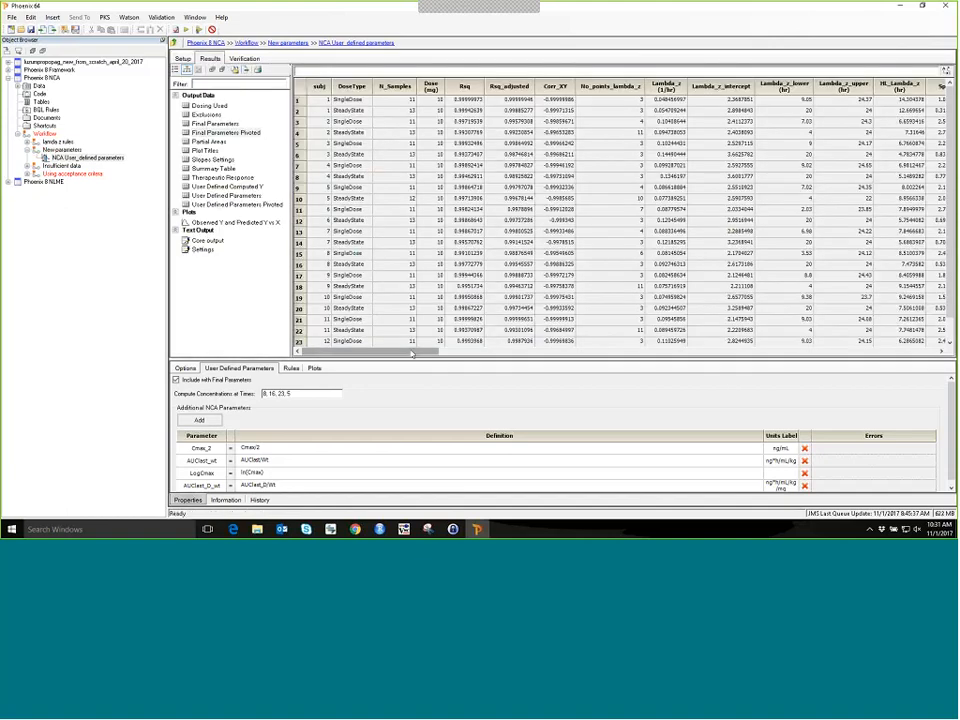
# Step: Check columns C5 through AUClast_D_wt in Final Parameters Pivoted, then view User Defined Parameters Pivoted
pyautogui.moveTo(411, 354); pyautogui.dragTo(925, 356)
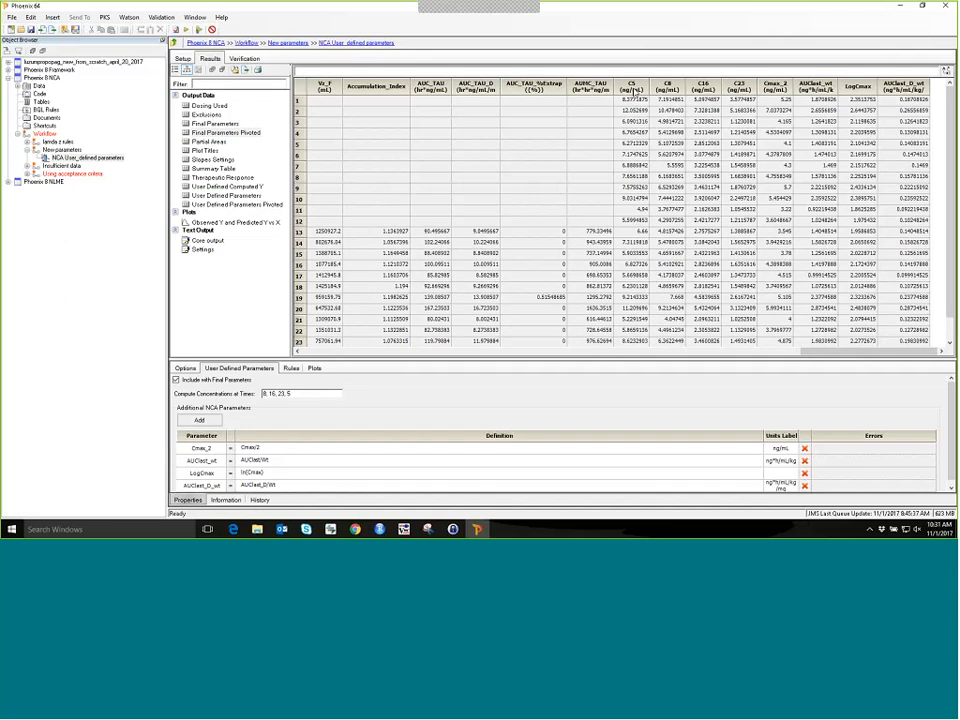
pyautogui.moveTo(632, 88); pyautogui.dragTo(890, 97)
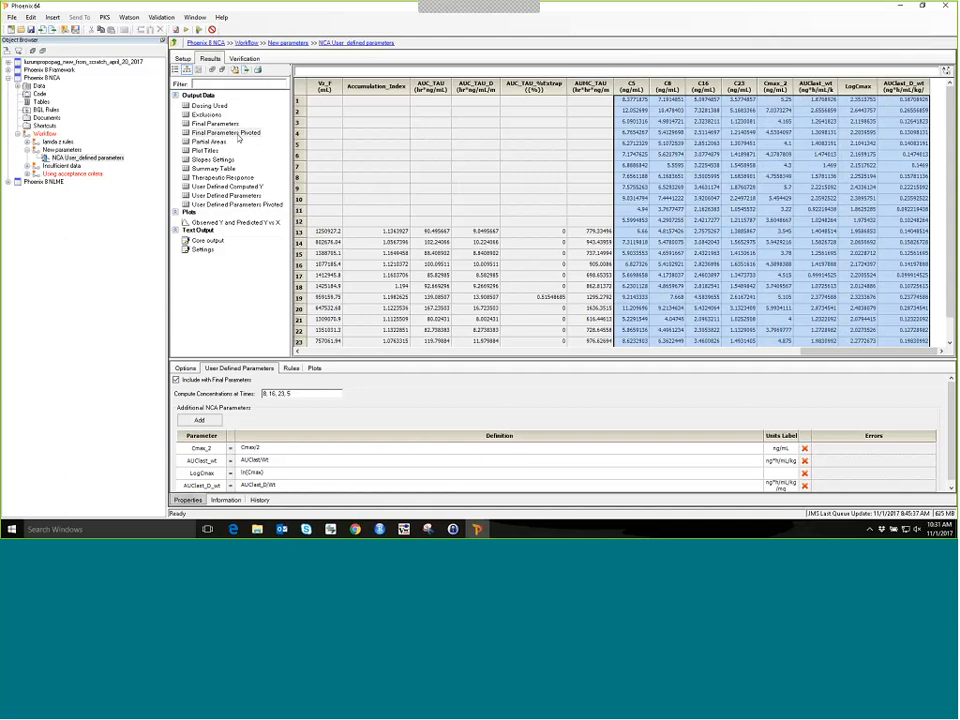
pyautogui.click(237, 205)
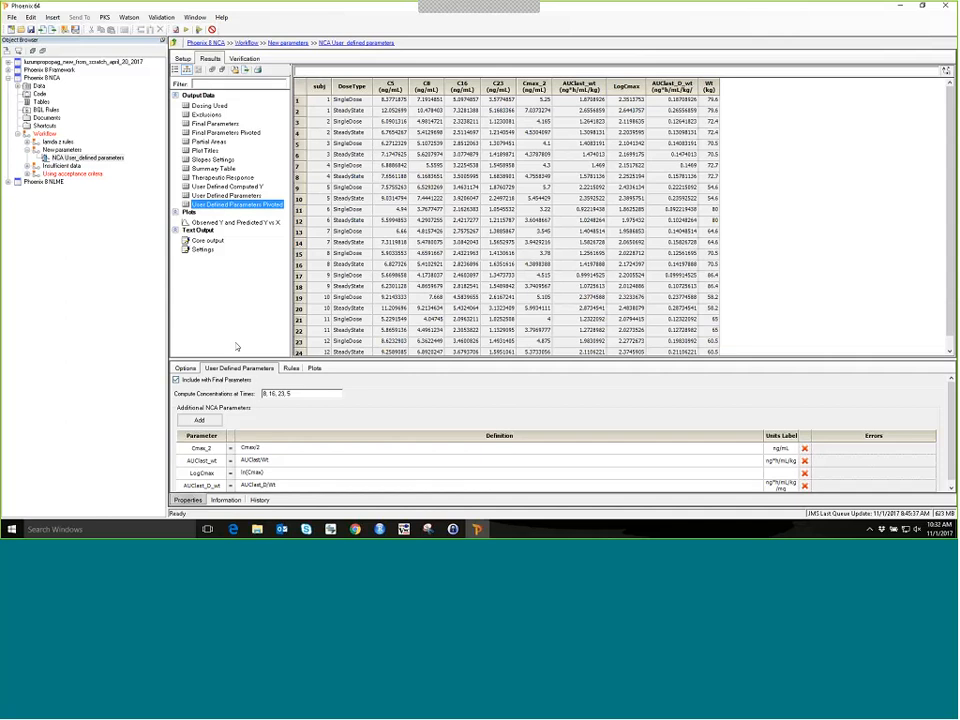
pyautogui.click(35, 149)
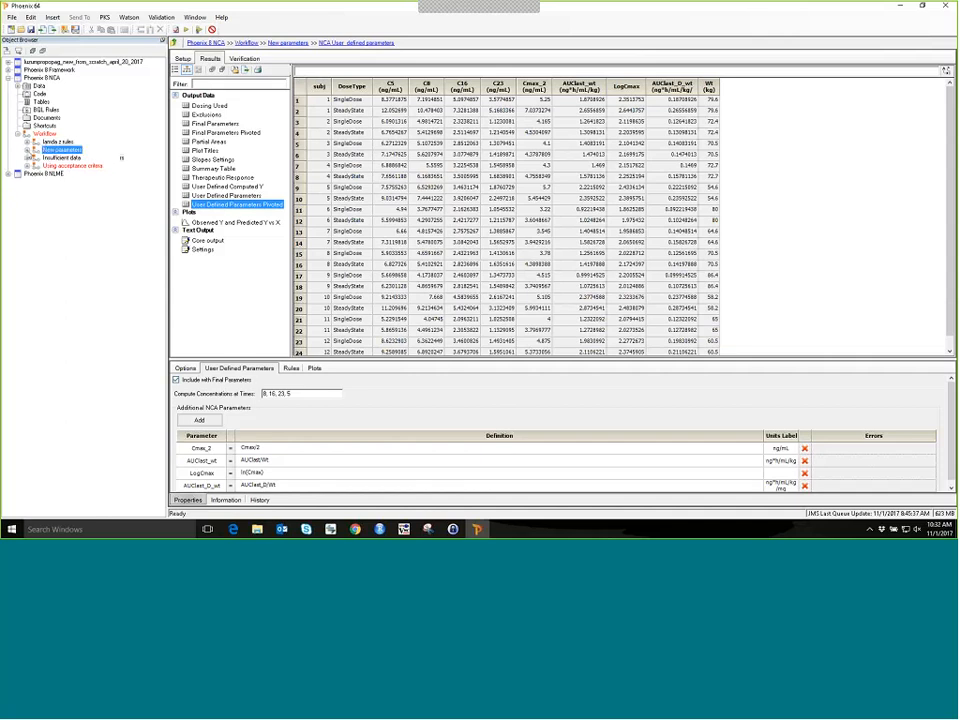
# Step: Show the Insufficient data NCA results and highlight subject 1's Tablet row flagged Insufficient
pyautogui.click(27, 158)
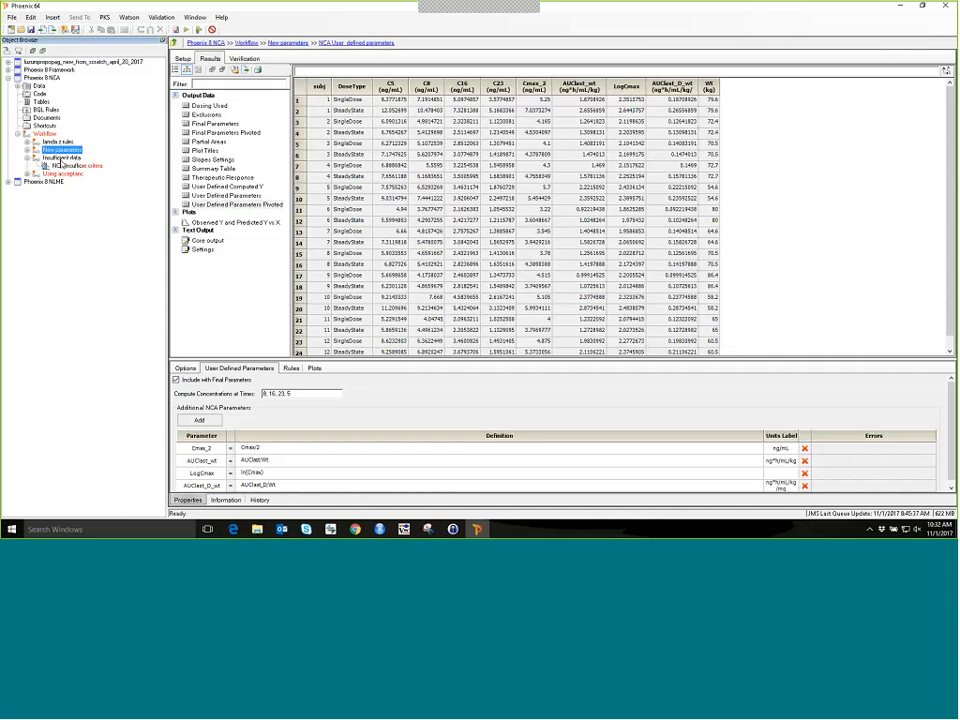
pyautogui.click(62, 165)
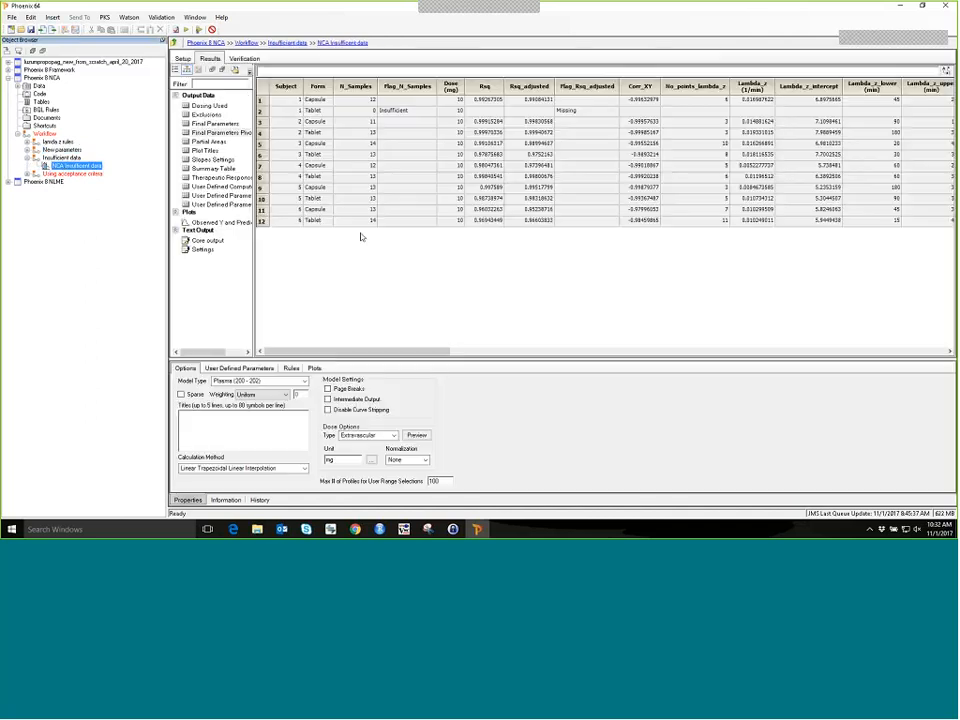
pyautogui.click(265, 111)
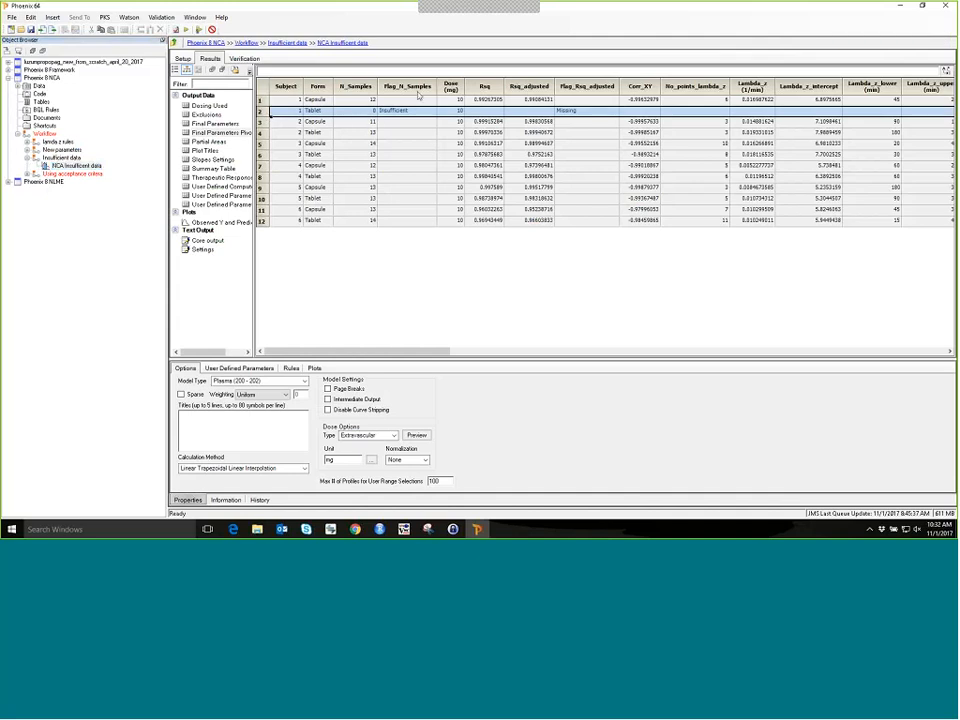
pyautogui.click(390, 112)
# Step: View the Using acceptance criteria Table With Starred Data, with flagged AUCinf, Kel and T1/2(z) starred
pyautogui.click(27, 158)
pyautogui.click(27, 166)
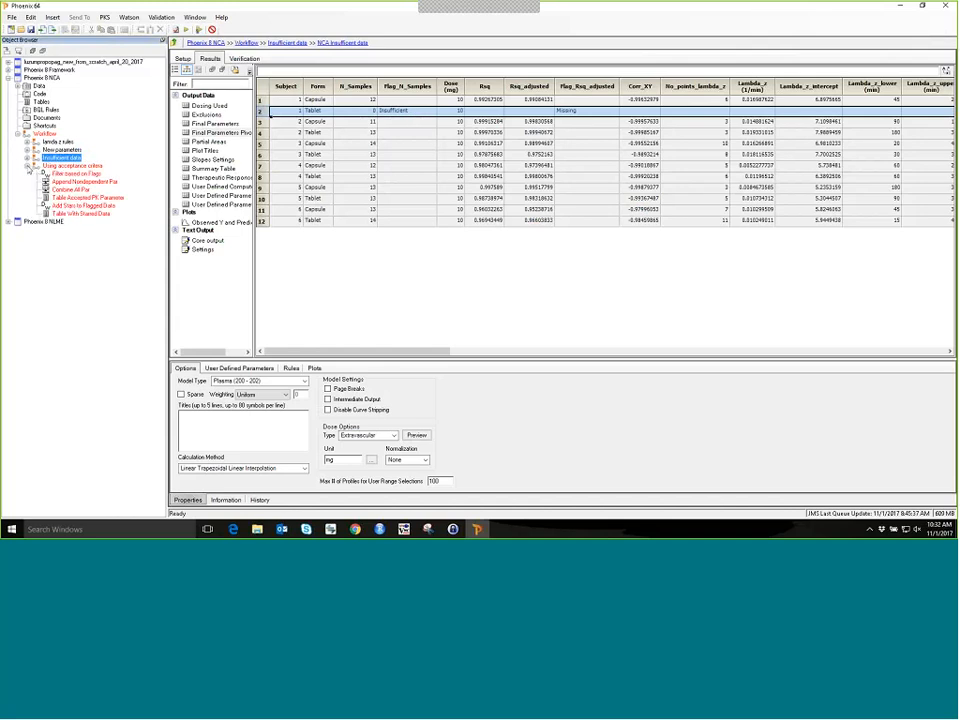
pyautogui.click(100, 214)
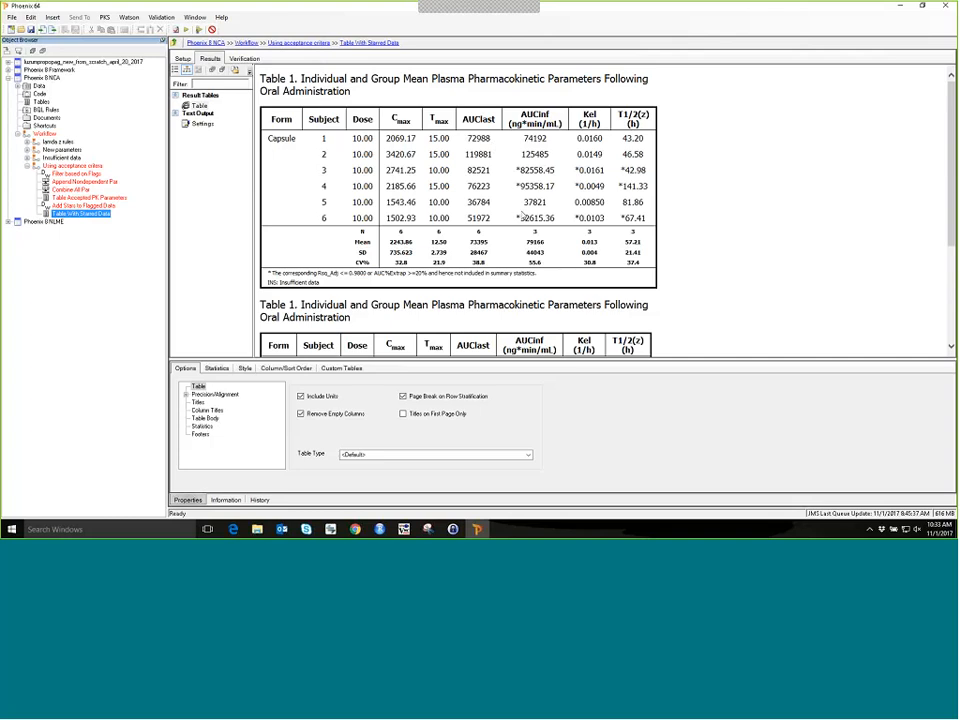
pyautogui.scroll(-3, 455, 210)
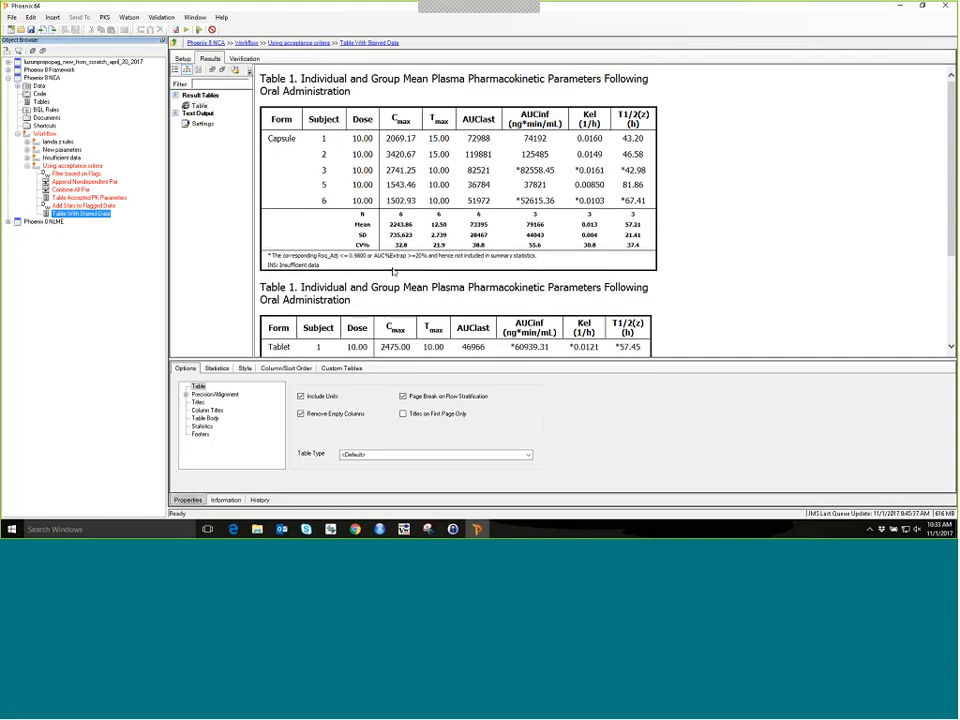
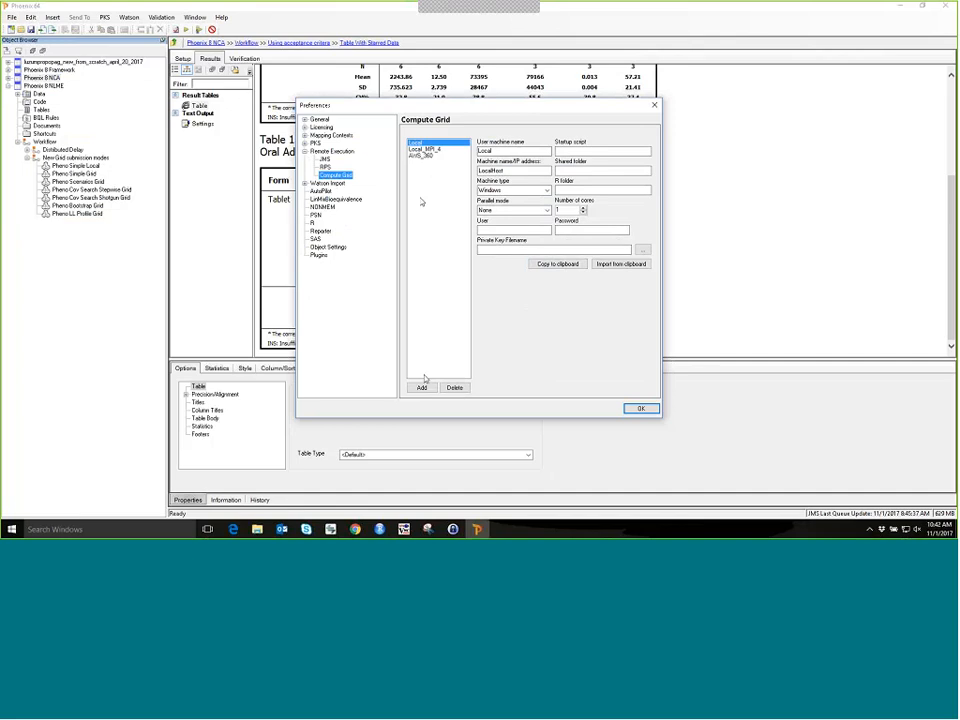
# Step: Close Preferences and try Pheno Simple Local's Execute on targets: AWS_360, Local and Local_MPI_4
pyautogui.click(640, 408)
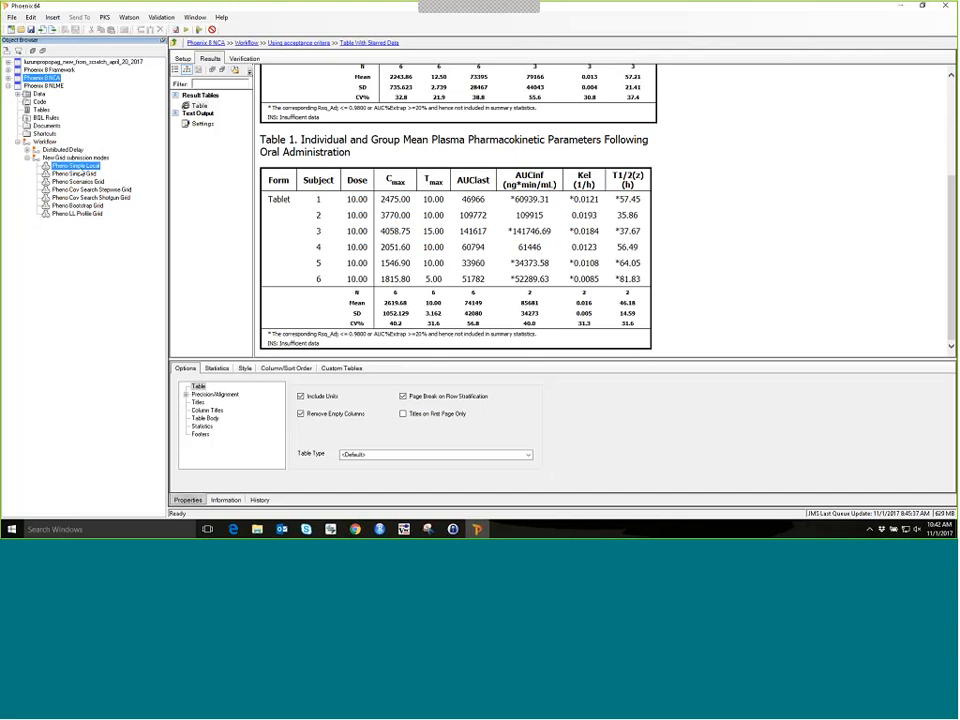
pyautogui.click(76, 166)
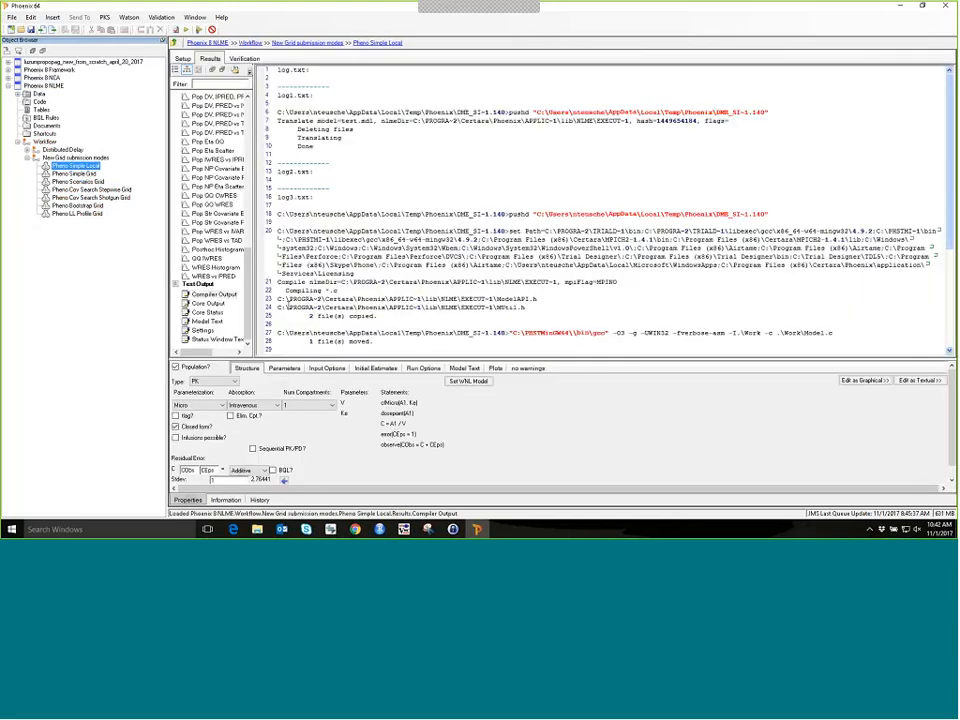
pyautogui.click(423, 368)
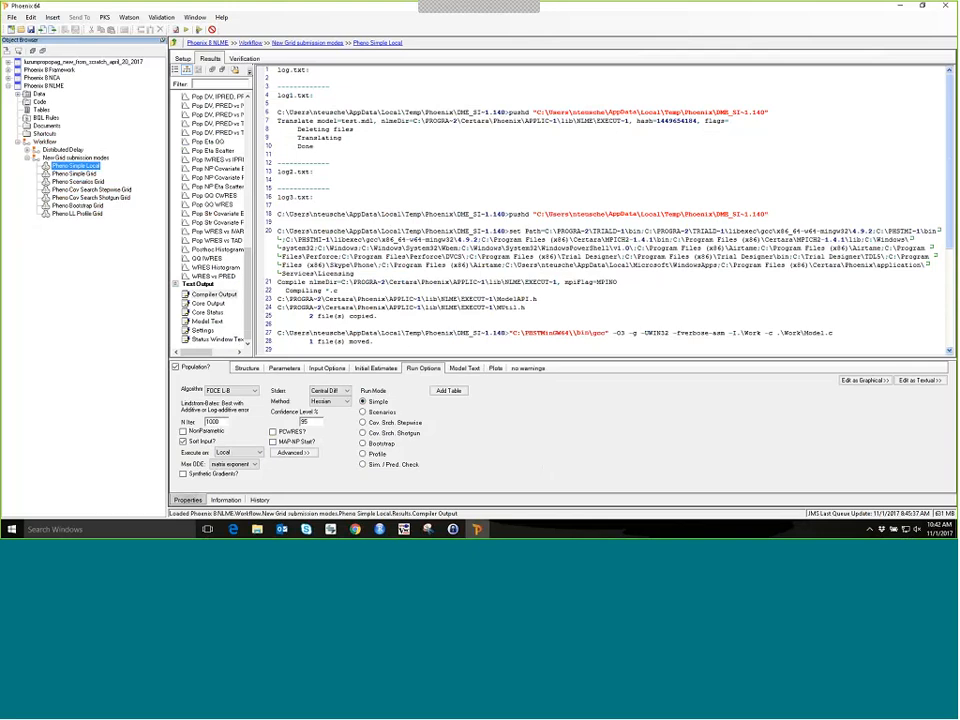
pyautogui.click(262, 454)
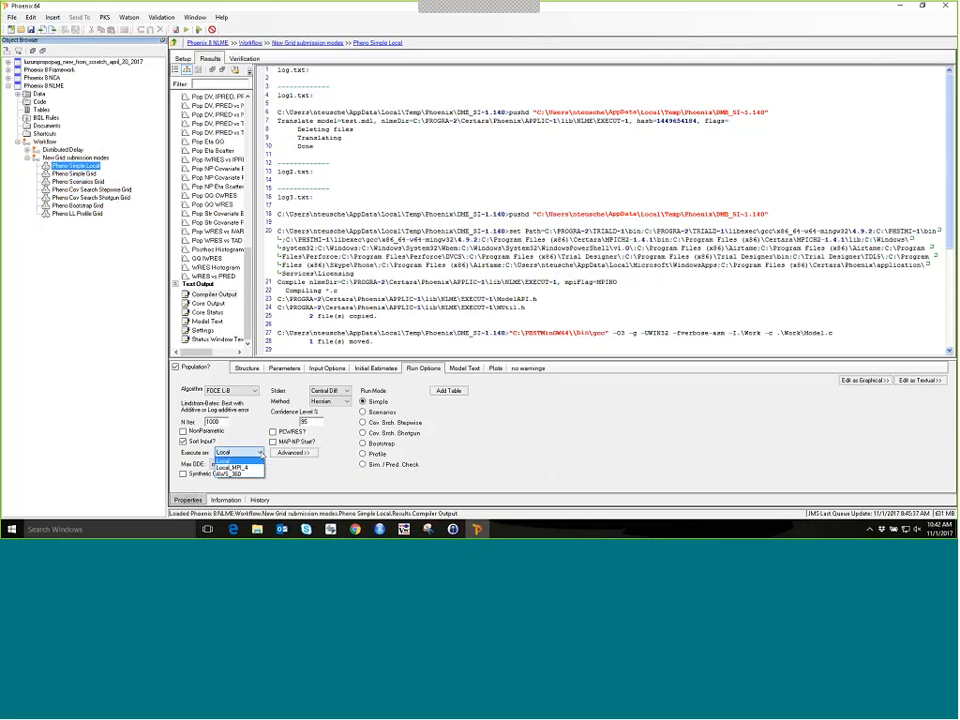
pyautogui.click(257, 474)
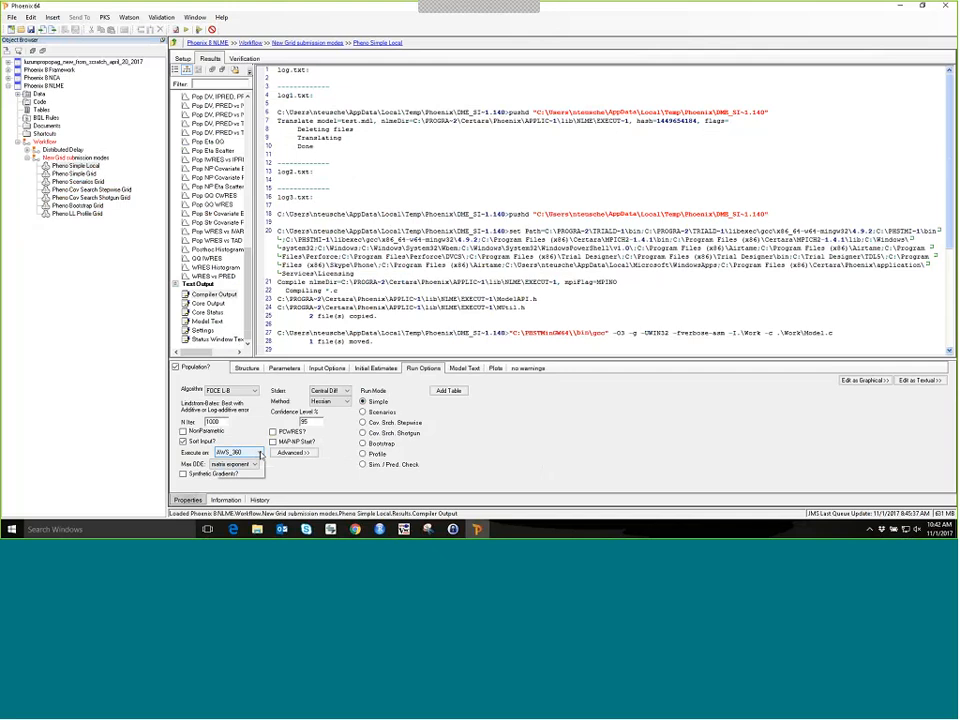
pyautogui.click(261, 455)
pyautogui.click(256, 461)
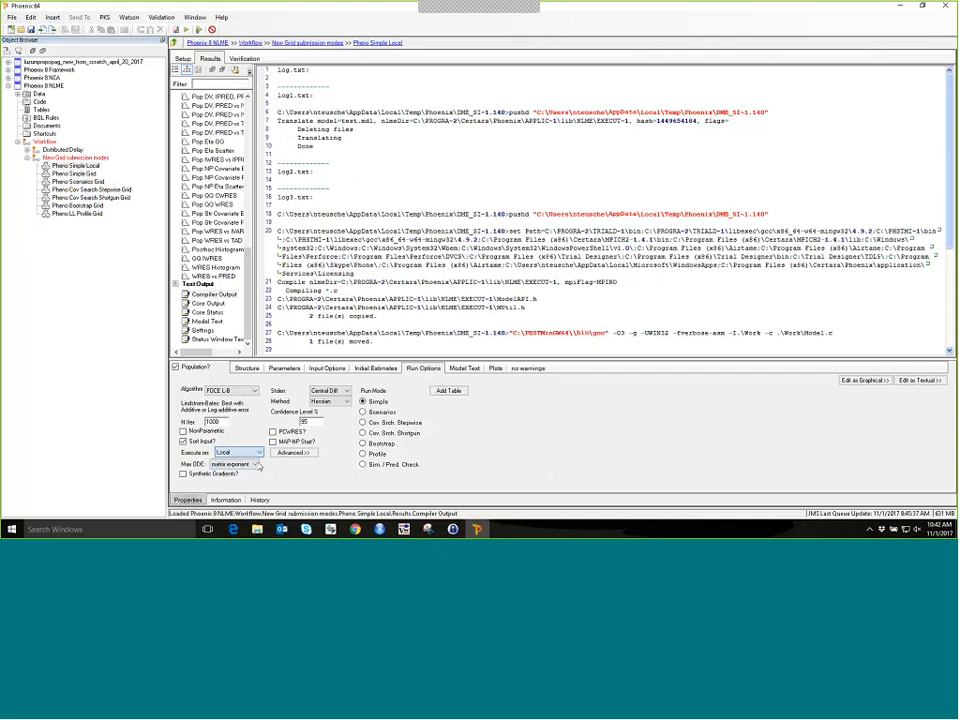
pyautogui.click(261, 455)
pyautogui.click(254, 468)
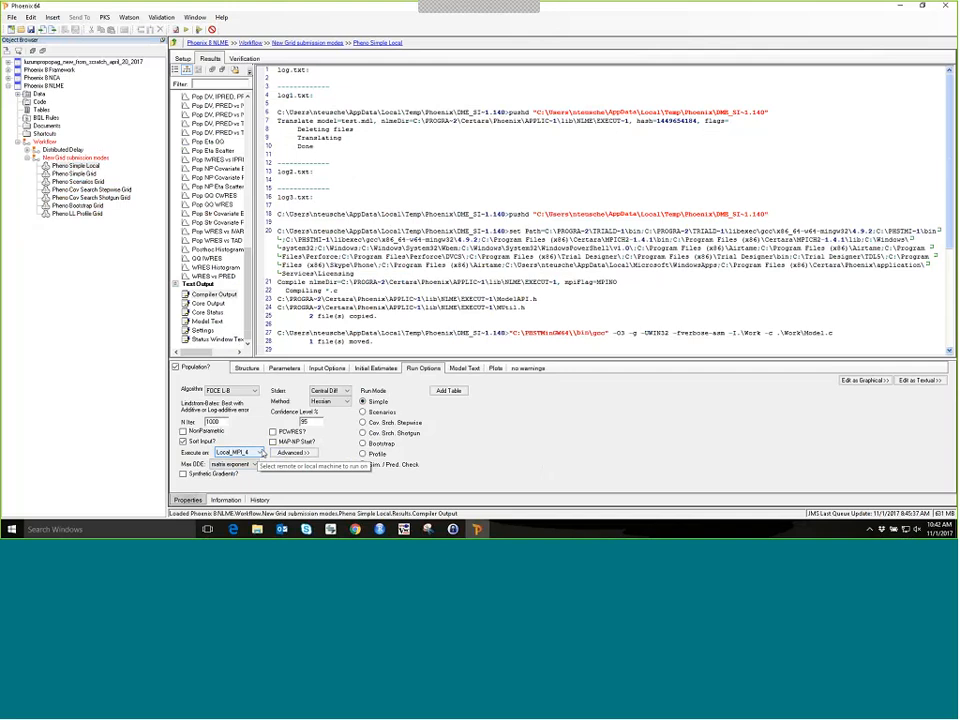
# Step: Execute Pheno Simple Local on AWS_360, reset it to Local, and open the Distributed Delay fit model
pyautogui.click(261, 453)
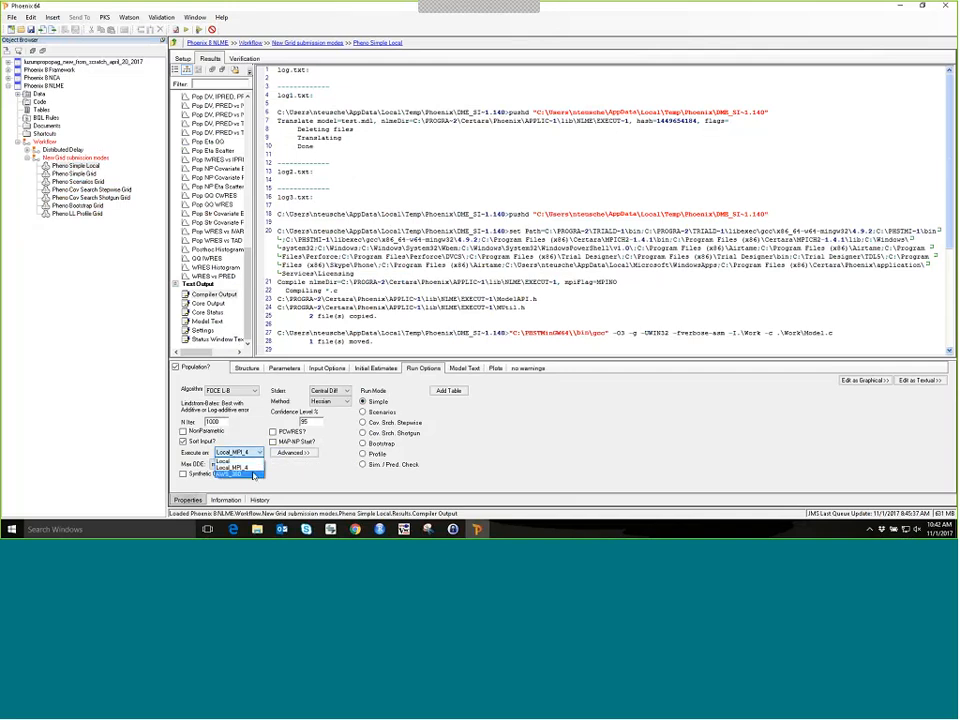
pyautogui.click(232, 474)
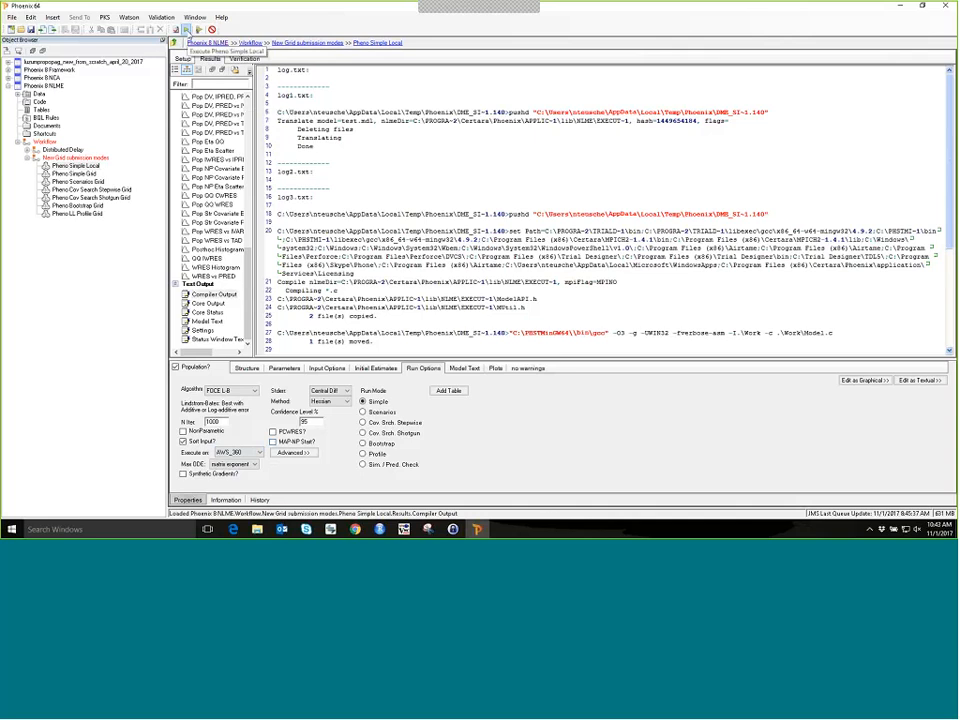
pyautogui.click(186, 30)
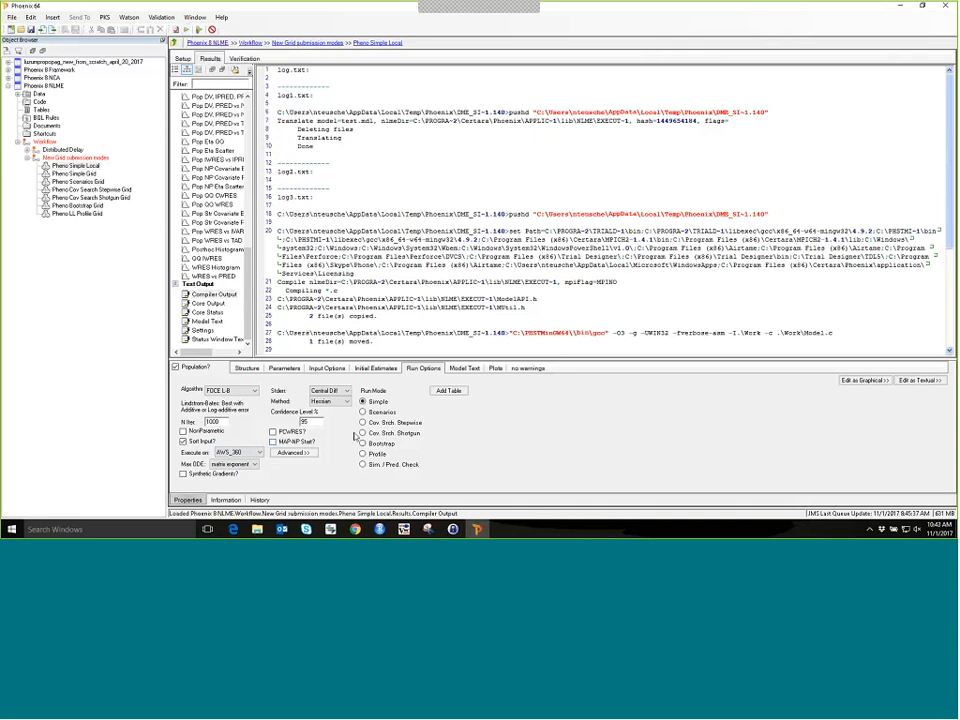
pyautogui.click(261, 452)
pyautogui.click(235, 463)
pyautogui.click(30, 151)
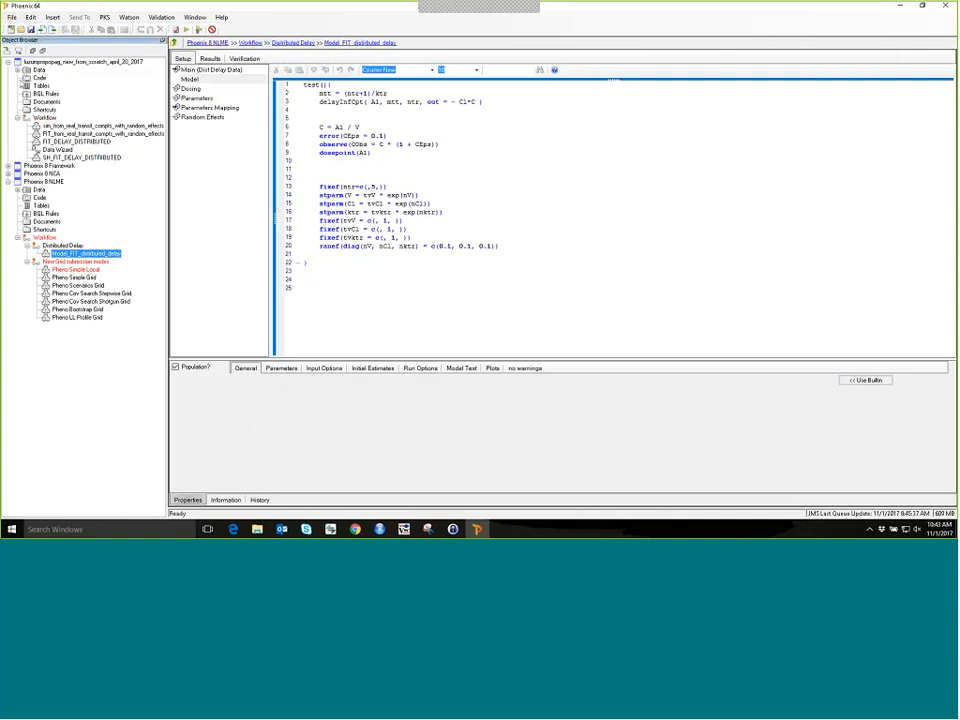
# Step: Open the SH_FIT_DELAY_DISTRIBUTED model and bring up its model code under Setup
pyautogui.click(82, 157)
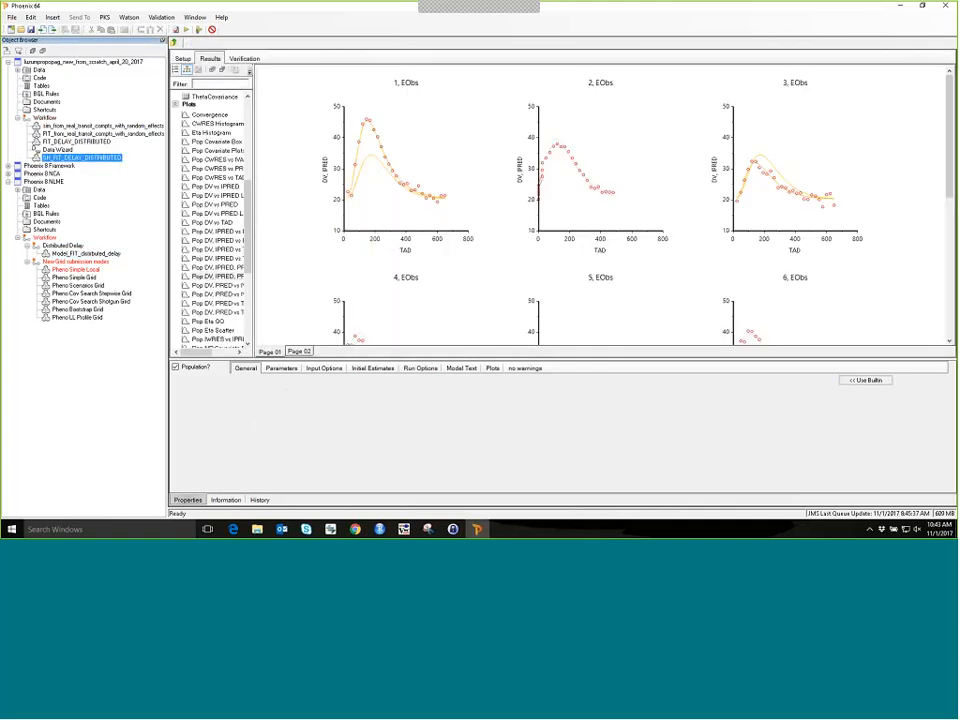
pyautogui.scroll(-5, 253, 272)
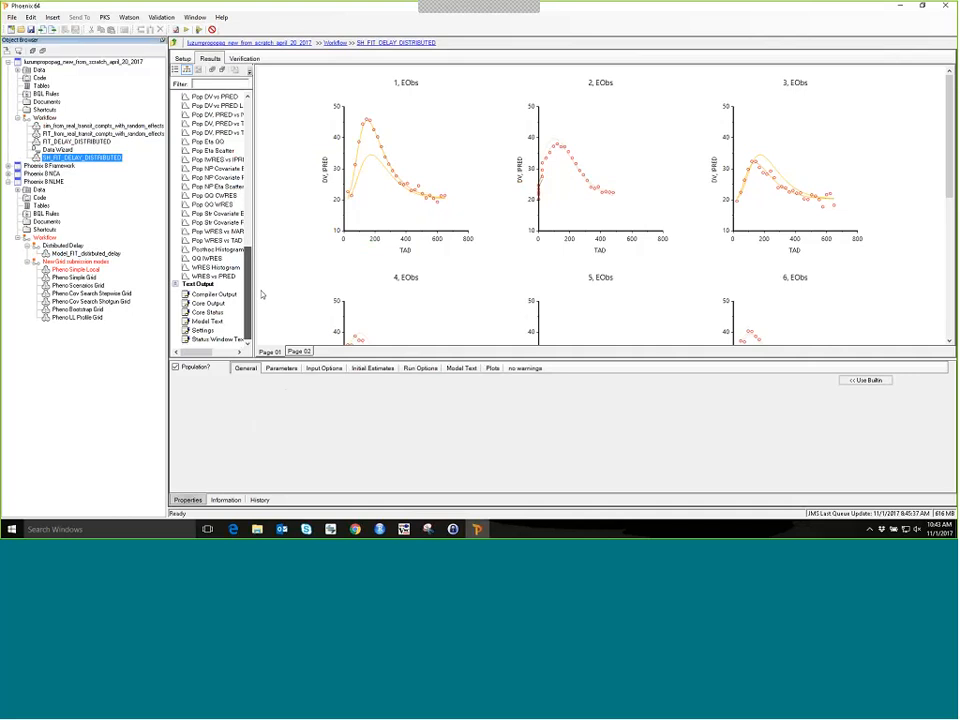
pyautogui.click(208, 321)
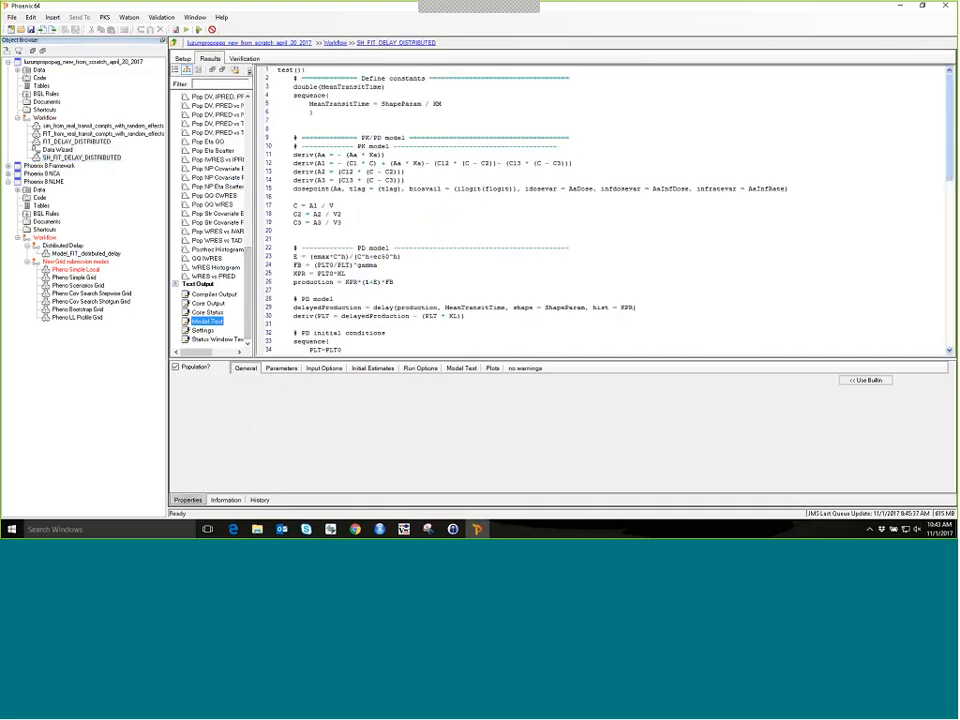
pyautogui.click(183, 58)
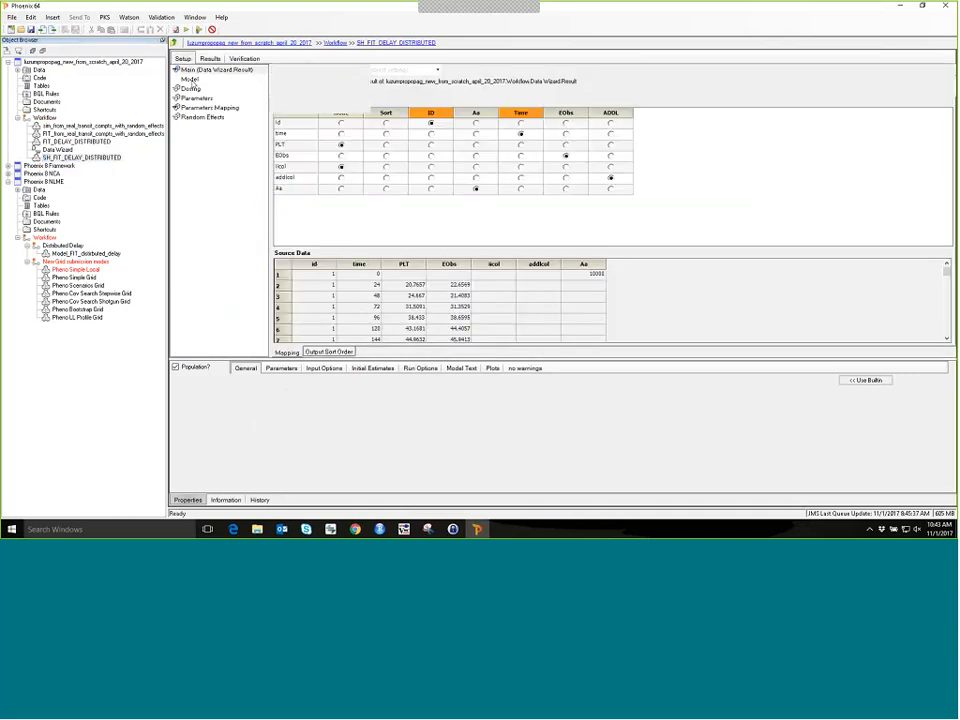
pyautogui.click(190, 80)
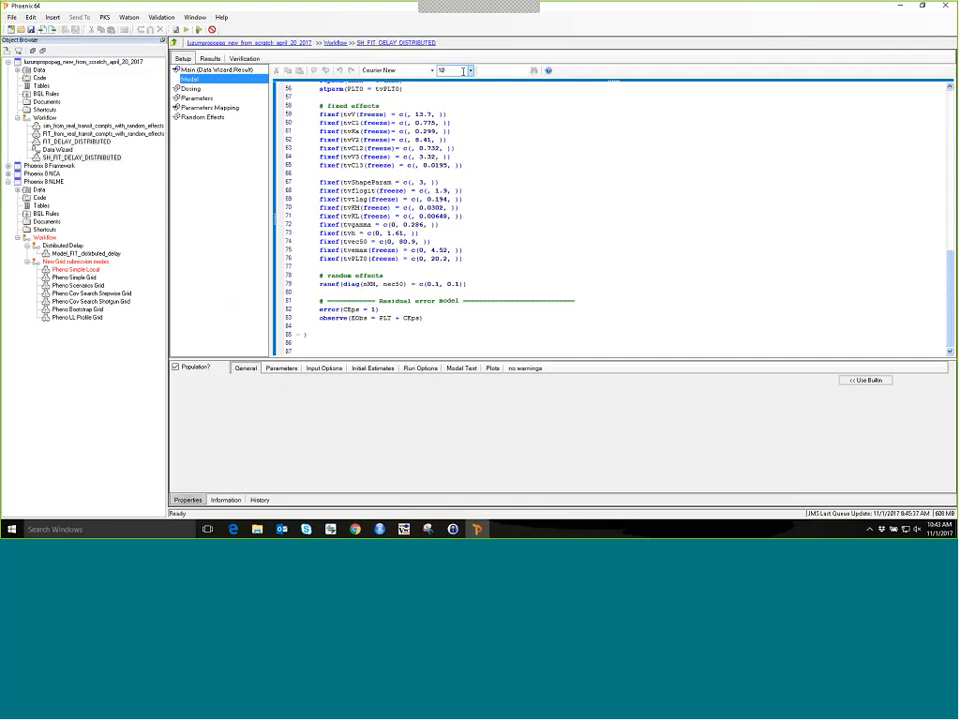
# Step: Set all model code to font size 16 and highlight PD model lines 28–30
pyautogui.click(508, 261)
pyautogui.hotkey('ctrl', 'a')
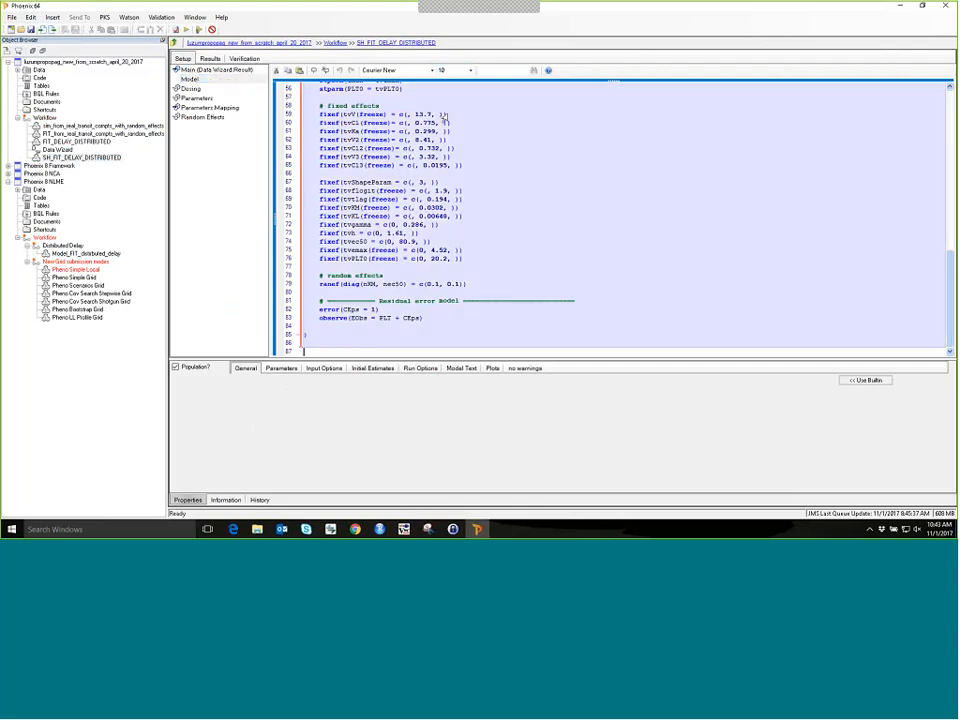
pyautogui.click(469, 70)
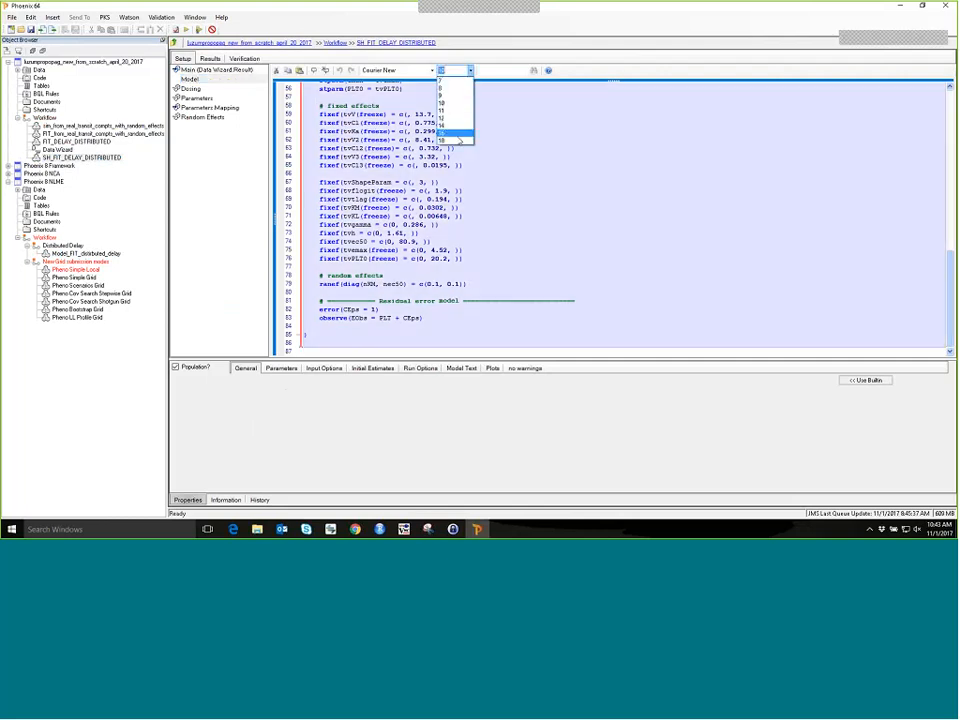
pyautogui.click(450, 133)
pyautogui.scroll(14, 556, 193)
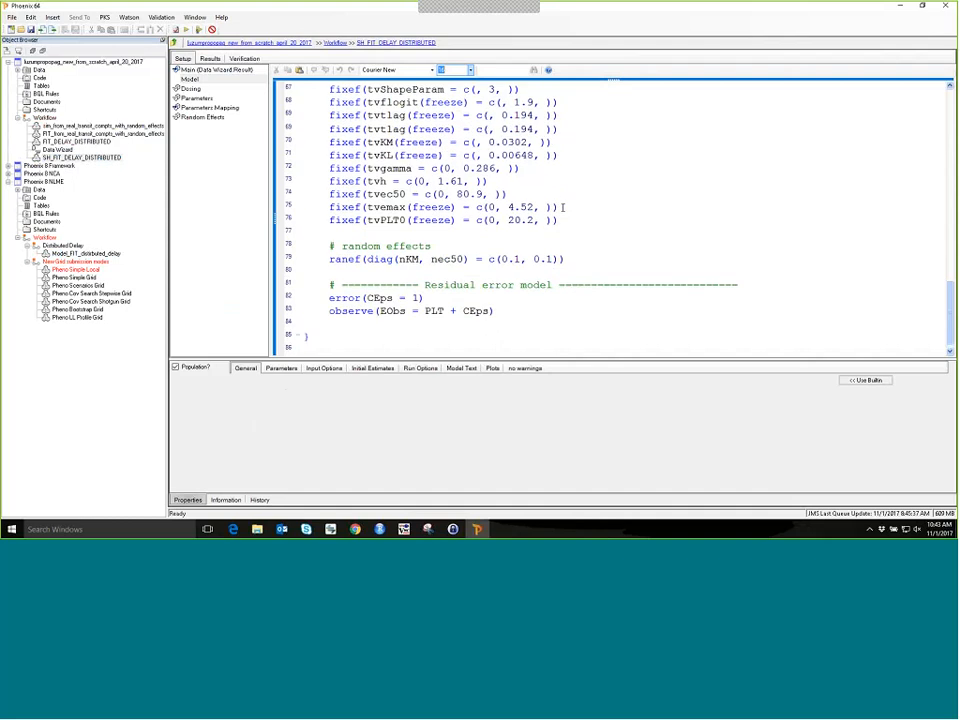
pyautogui.scroll(2, 562, 207)
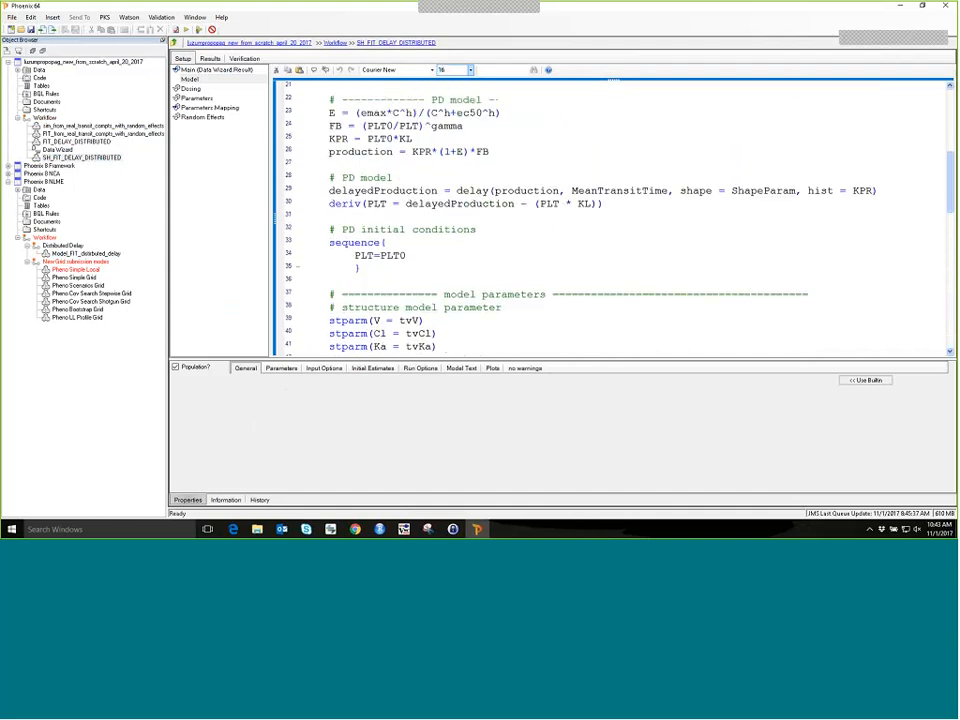
pyautogui.moveTo(329, 177); pyautogui.dragTo(614, 205)
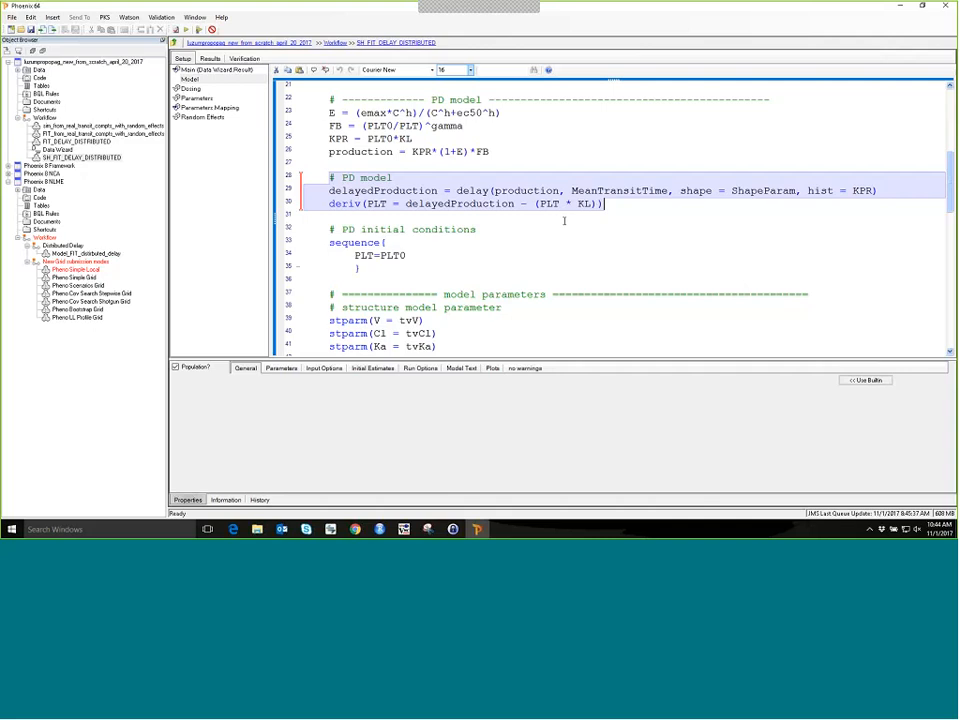
pyautogui.click(210, 59)
# Step: Show the Pop DV, IPRED, PRED vs TAD Lattice plots and scroll through the per-subject panels
pyautogui.click(216, 96)
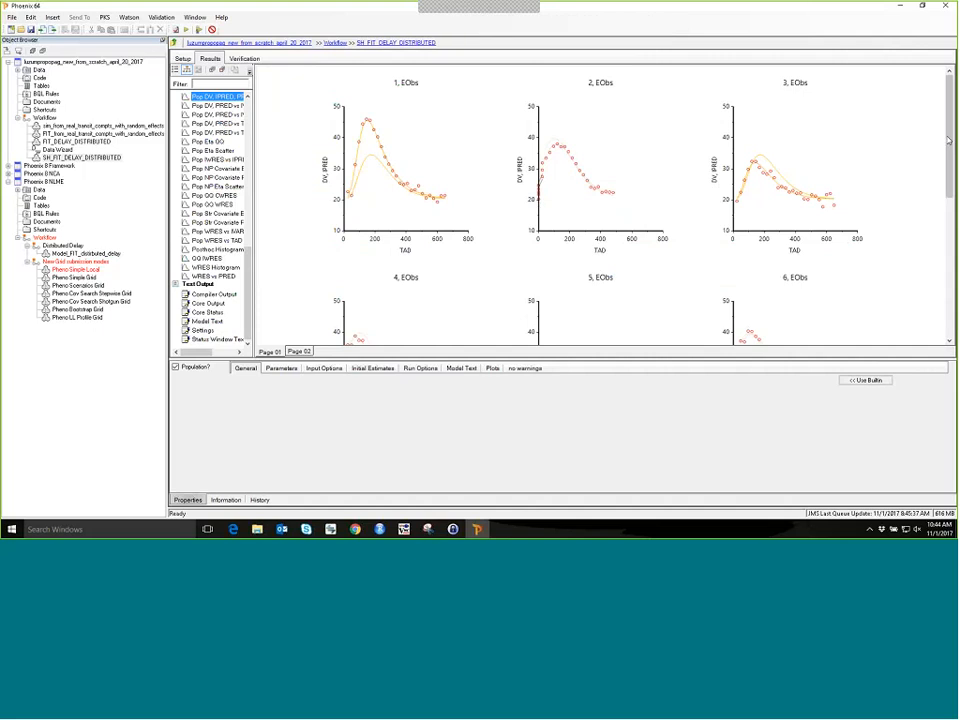
pyautogui.moveTo(949, 138); pyautogui.dragTo(950, 199)
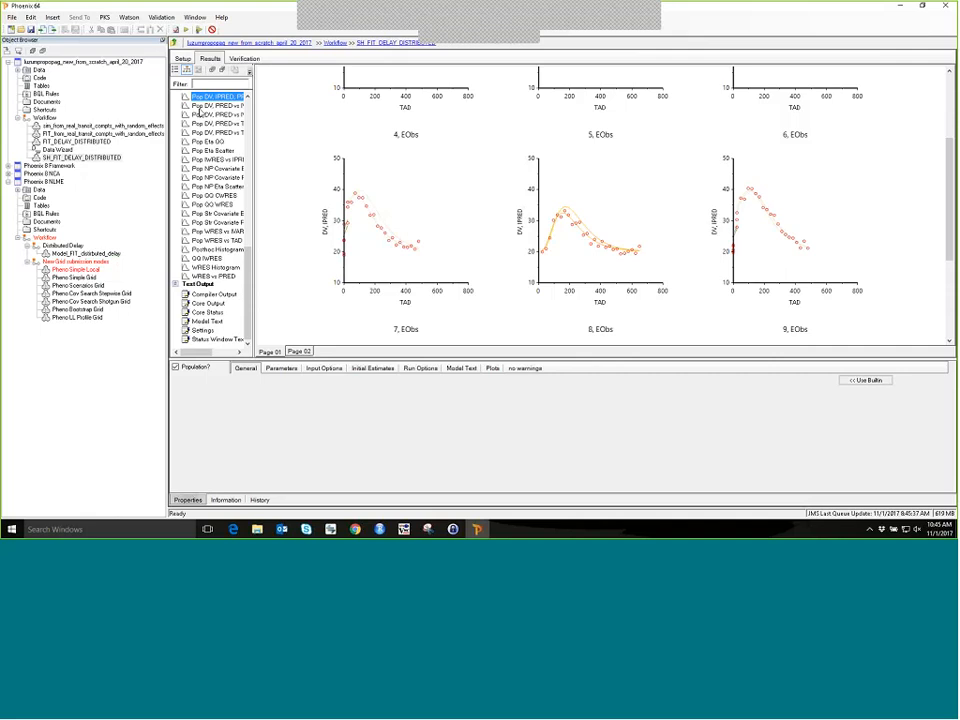
pyautogui.click(8, 62)
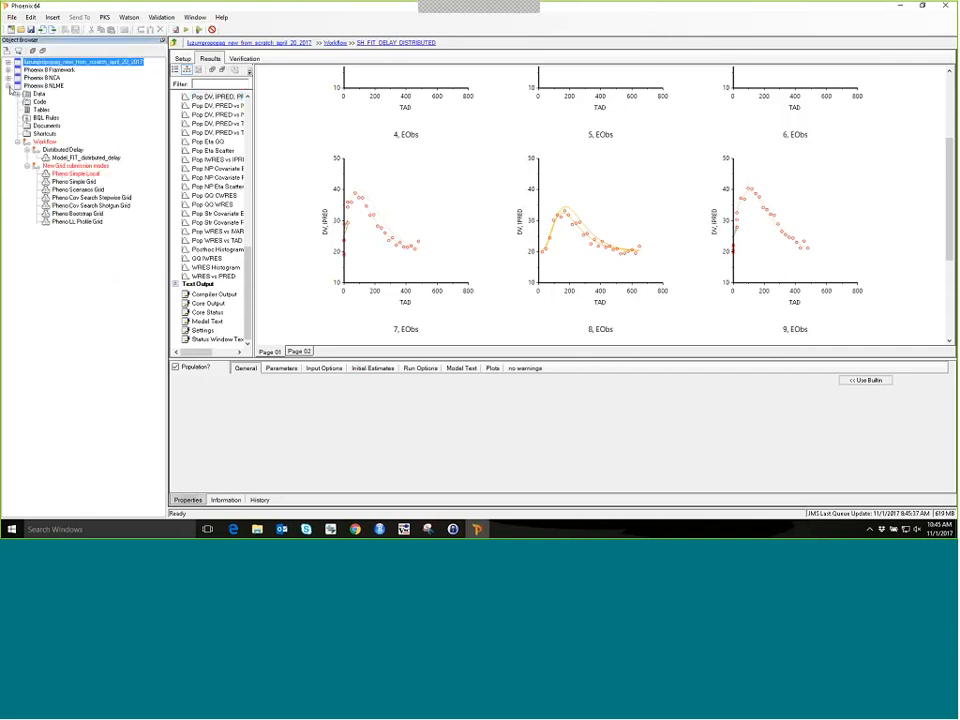
# Step: In Phoenix 8 Framework's Original Analysis, view Mean Conc v Time Logarithmic, then open Second Study's XY Plot
pyautogui.click(8, 86)
pyautogui.click(8, 70)
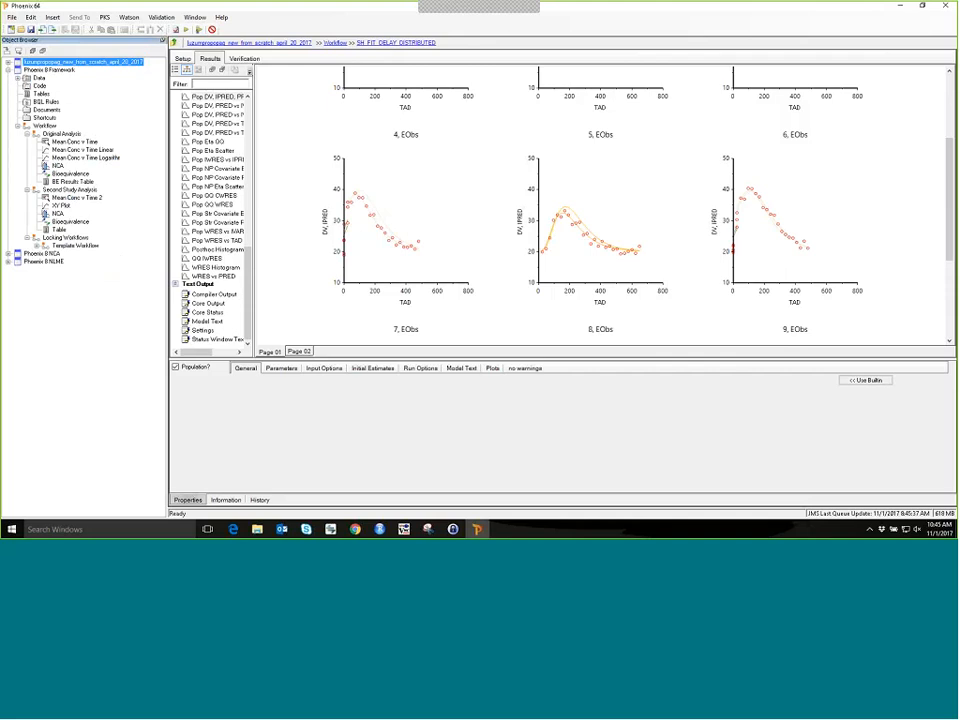
pyautogui.click(61, 133)
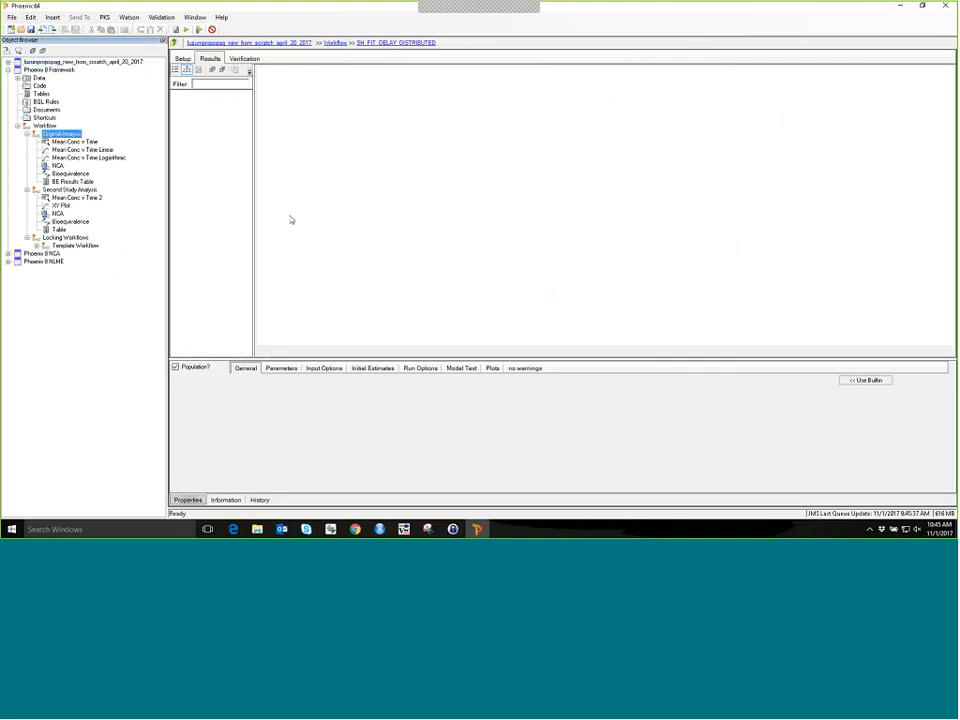
pyautogui.press('Down')
pyautogui.press('Down')
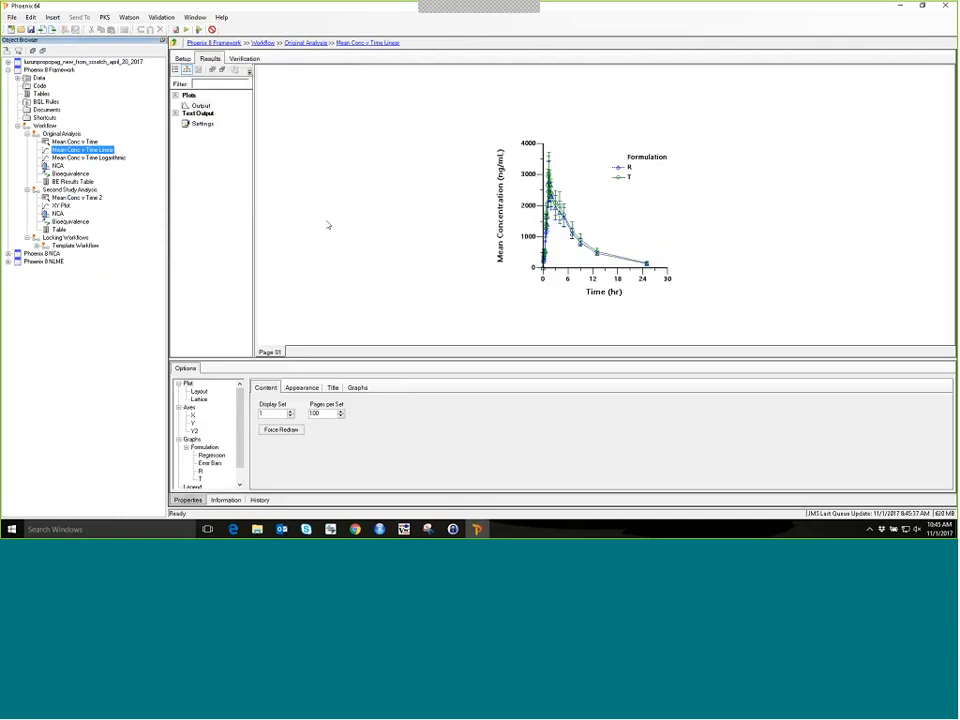
pyautogui.press('Down')
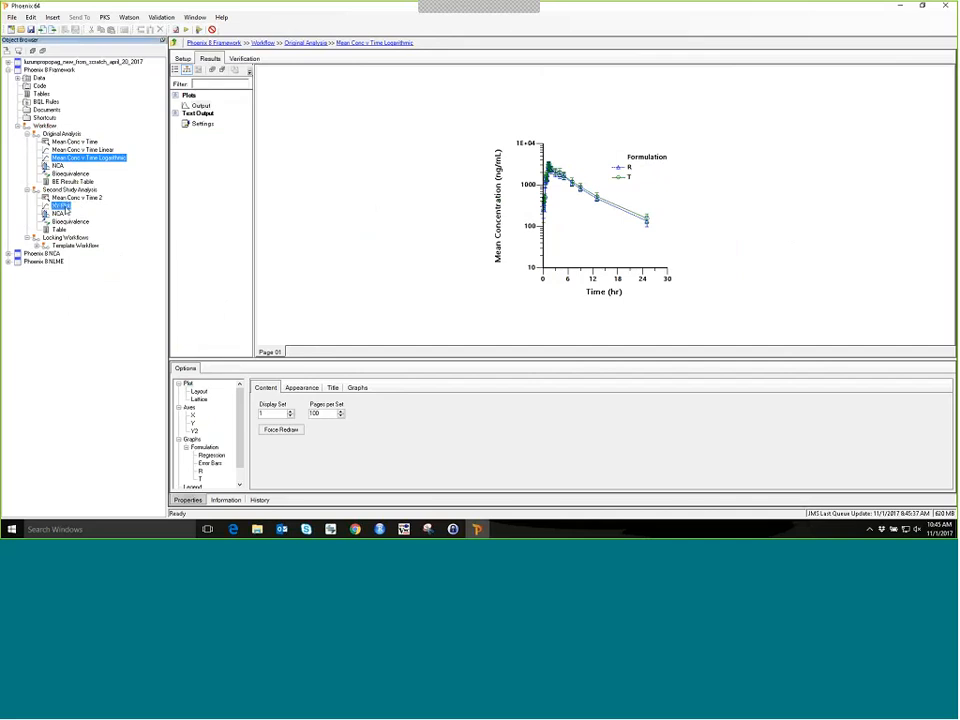
pyautogui.click(62, 206)
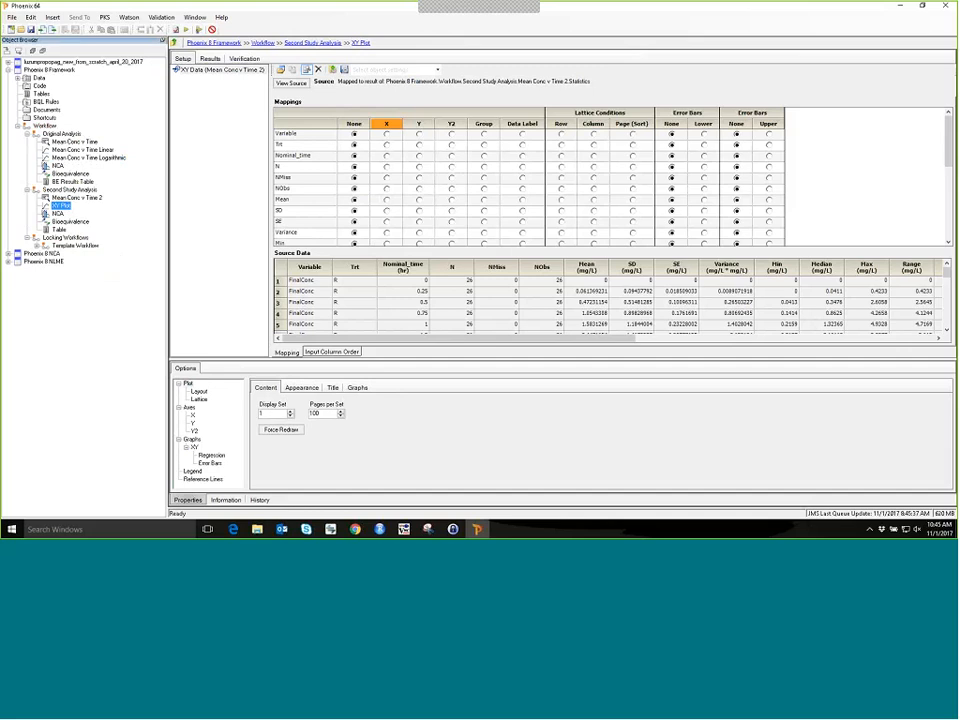
# Step: Apply the Mean Conc v Time Linear BE settings to the XY Plot and execute it
pyautogui.click(437, 71)
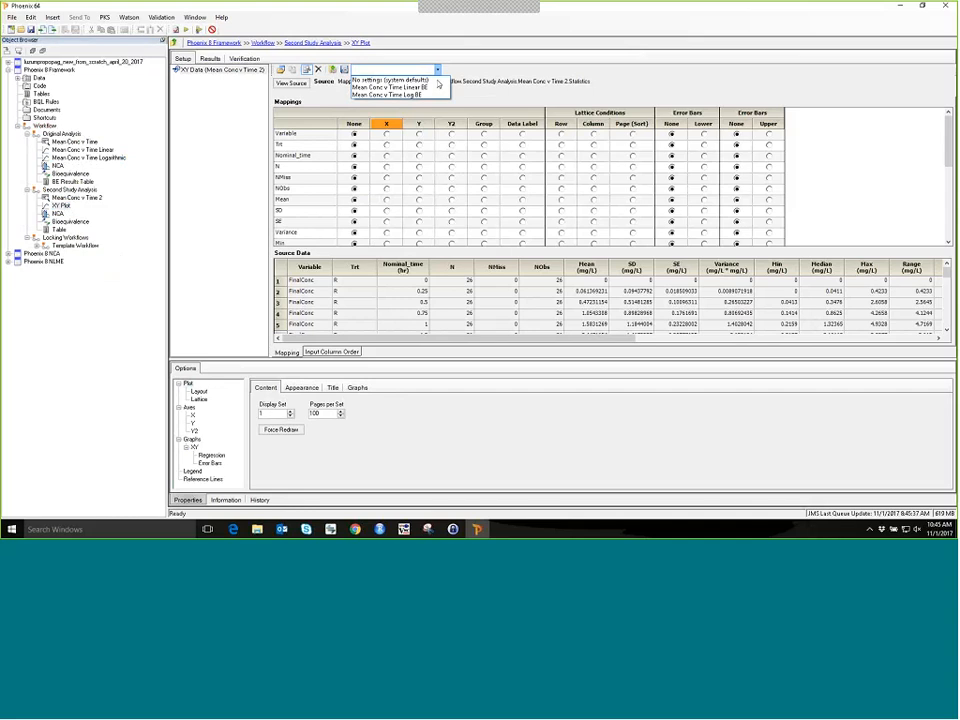
pyautogui.click(427, 88)
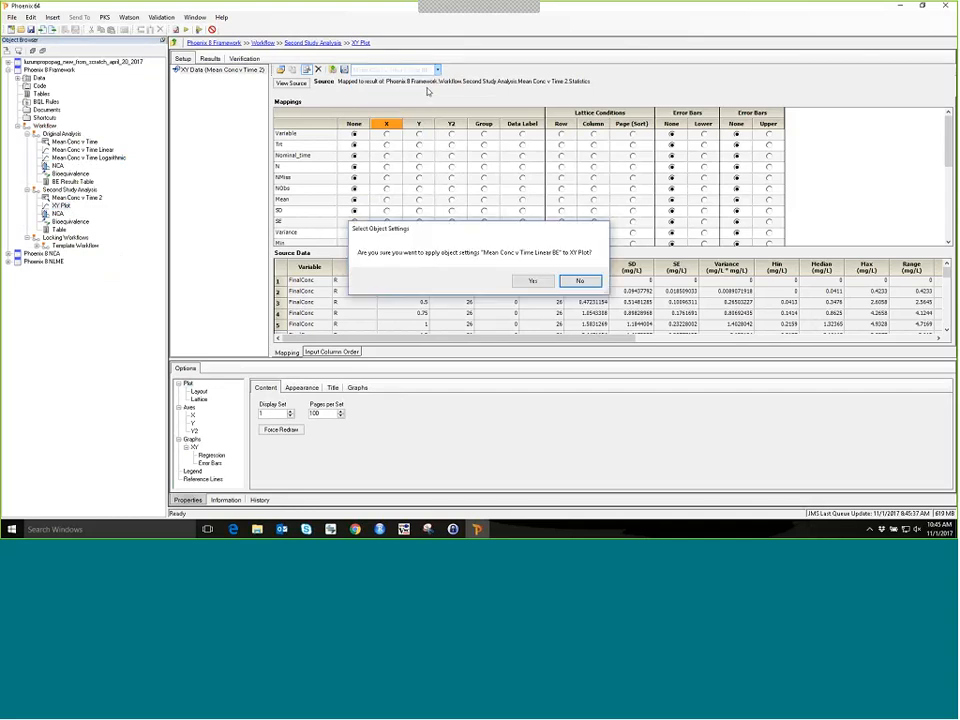
pyautogui.click(533, 281)
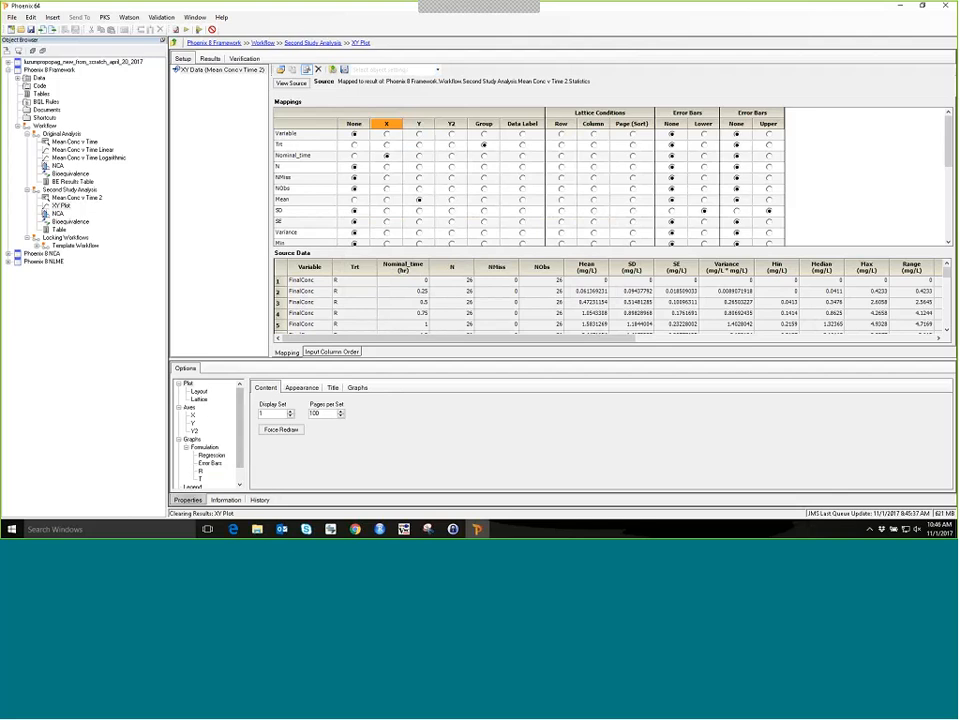
pyautogui.click(185, 30)
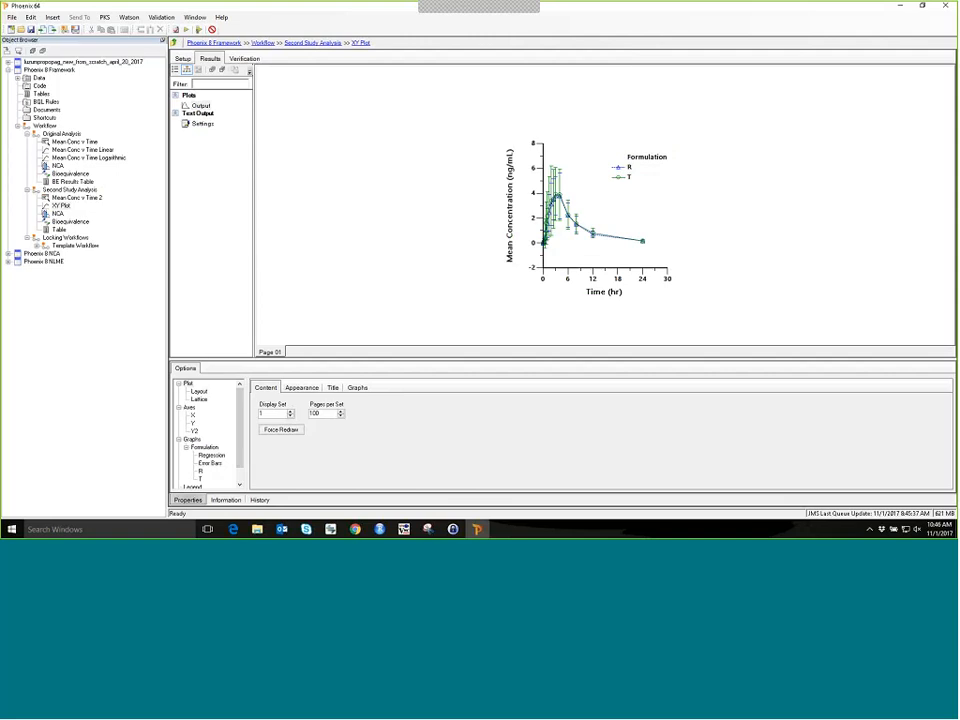
# Step: Apply the Mean Conc v Time Log BE settings to the XY Plot instead
pyautogui.click(183, 58)
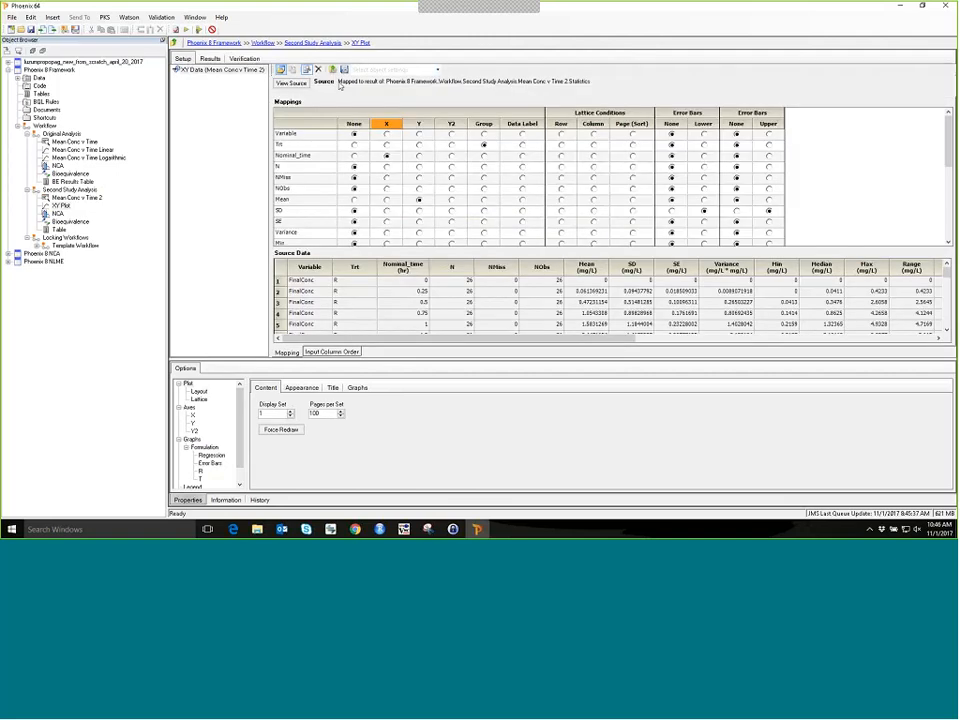
pyautogui.click(437, 72)
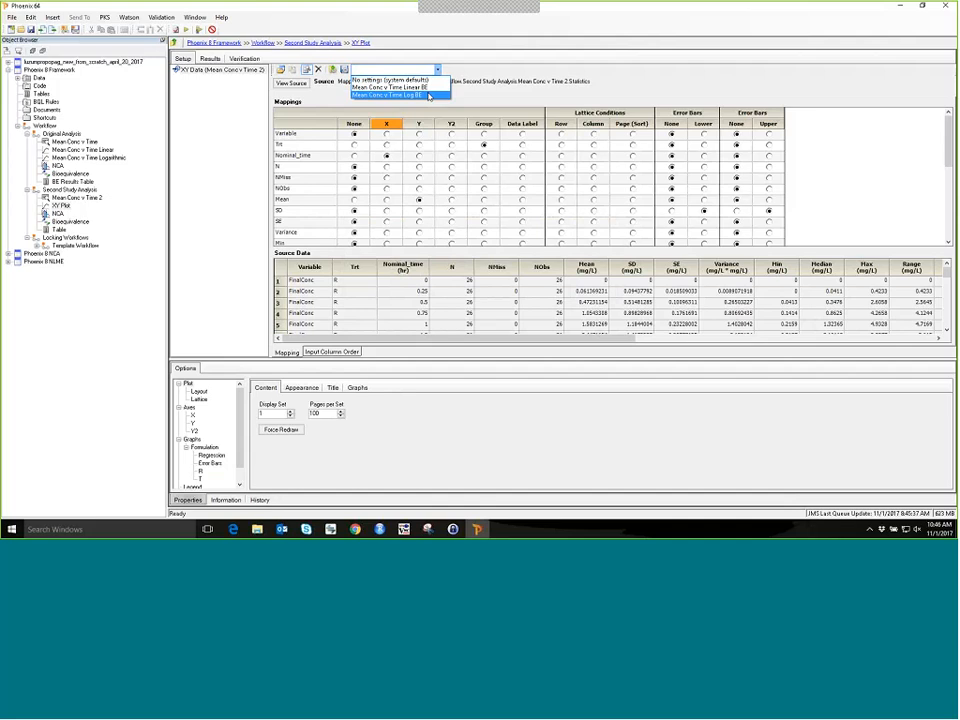
pyautogui.click(429, 95)
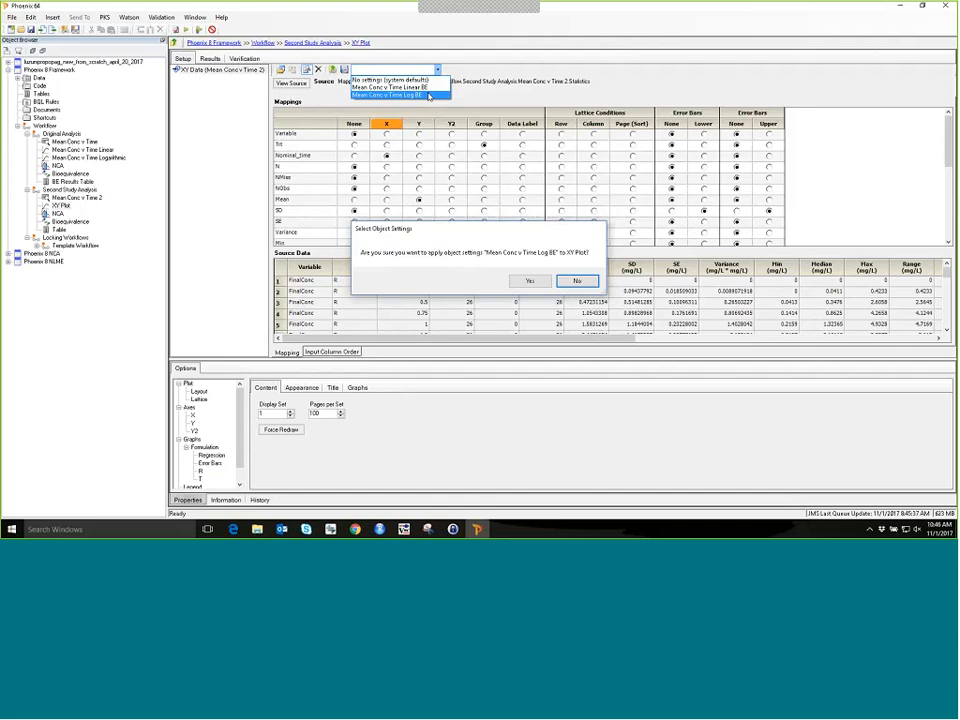
pyautogui.click(530, 281)
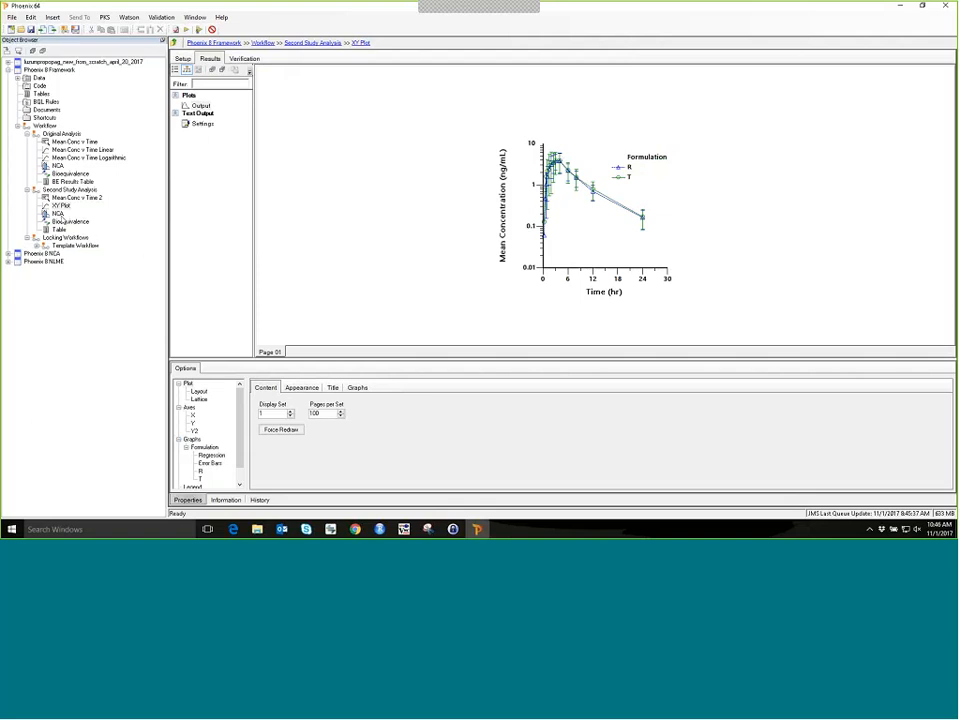
pyautogui.press('Down')
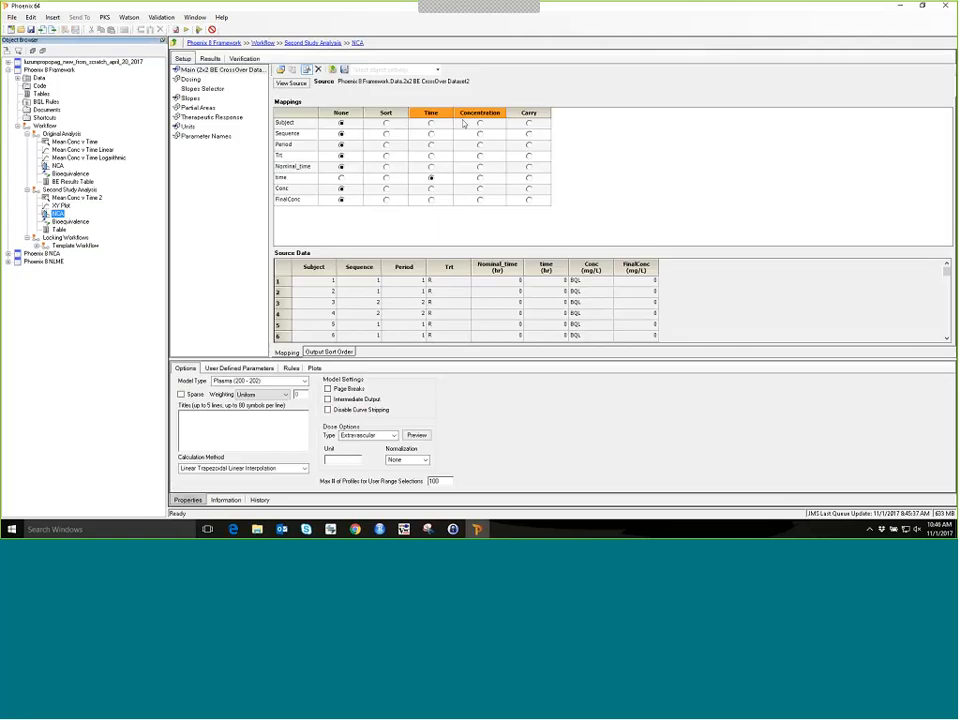
# Step: Apply the saved BE 2 Treatments settings to the second study's NCA
pyautogui.click(438, 70)
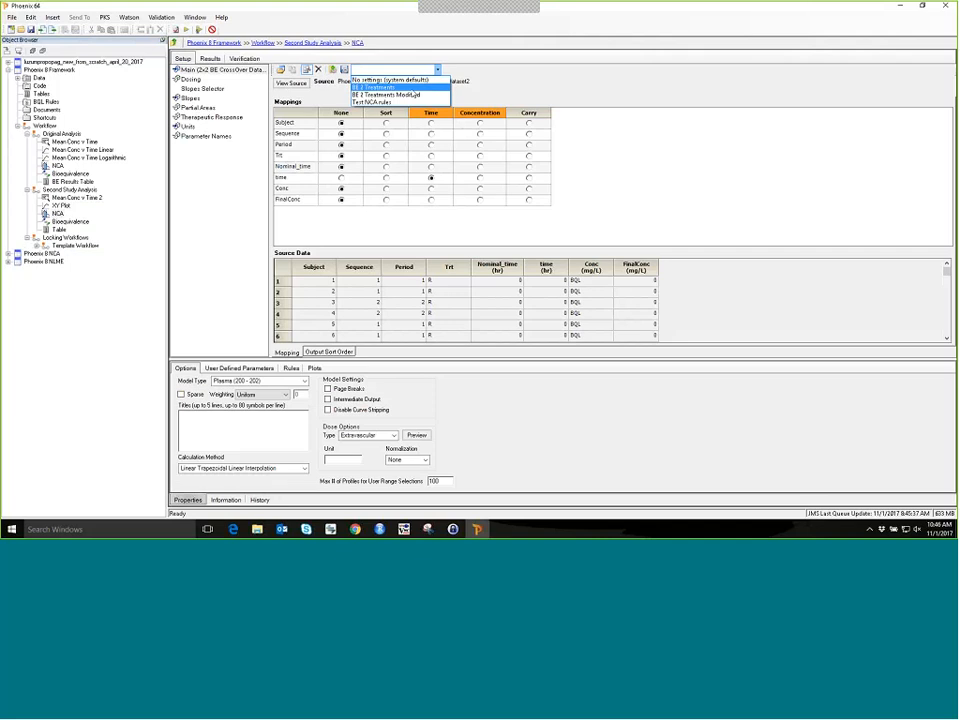
pyautogui.click(374, 87)
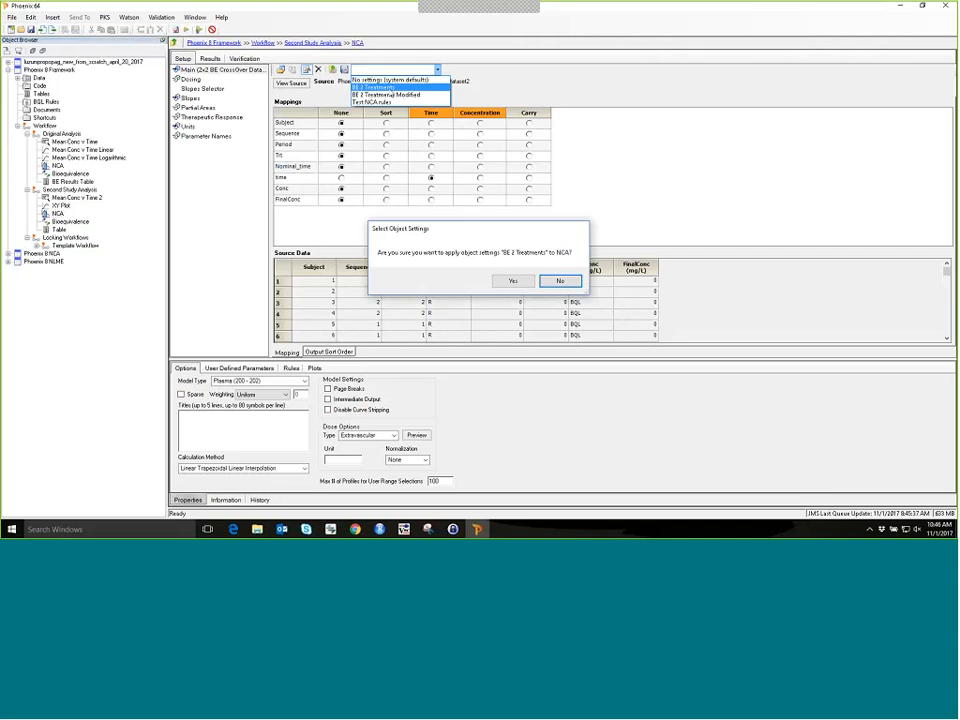
pyautogui.click(516, 283)
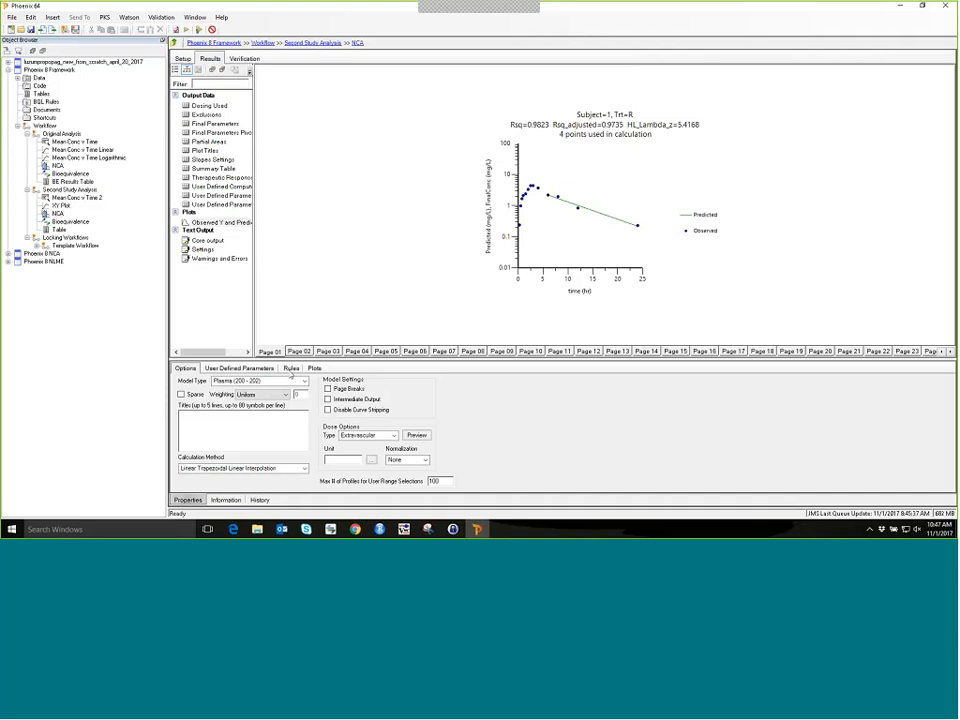
# Step: Review the NCA's rules, user defined parameters and mappings, then open the Template Workflow diagram
pyautogui.click(290, 368)
pyautogui.click(250, 368)
pyautogui.click(291, 369)
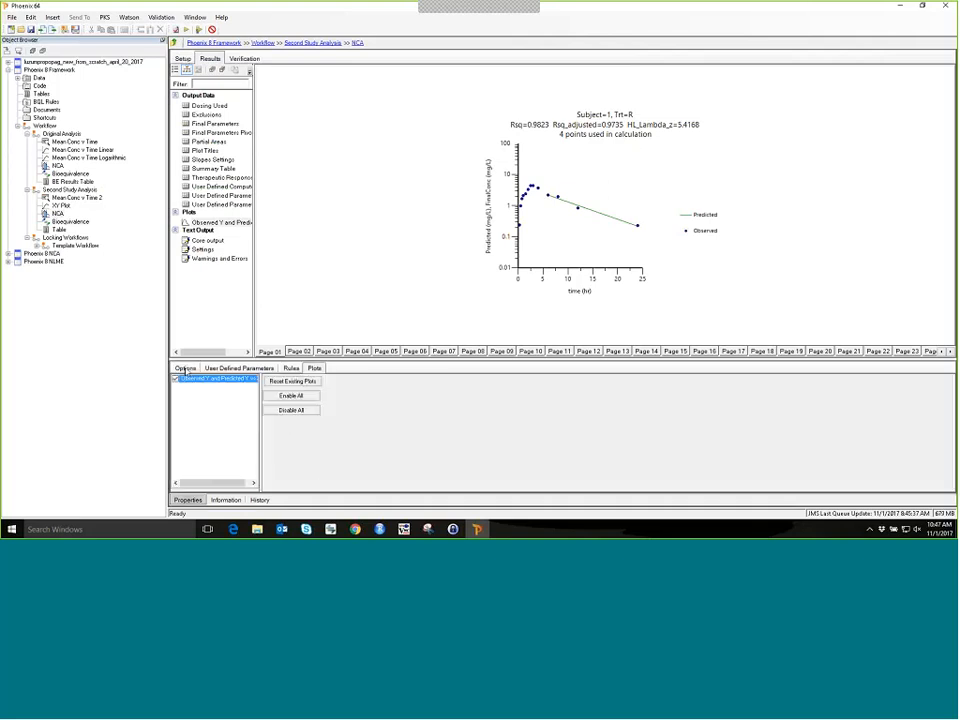
pyautogui.click(186, 369)
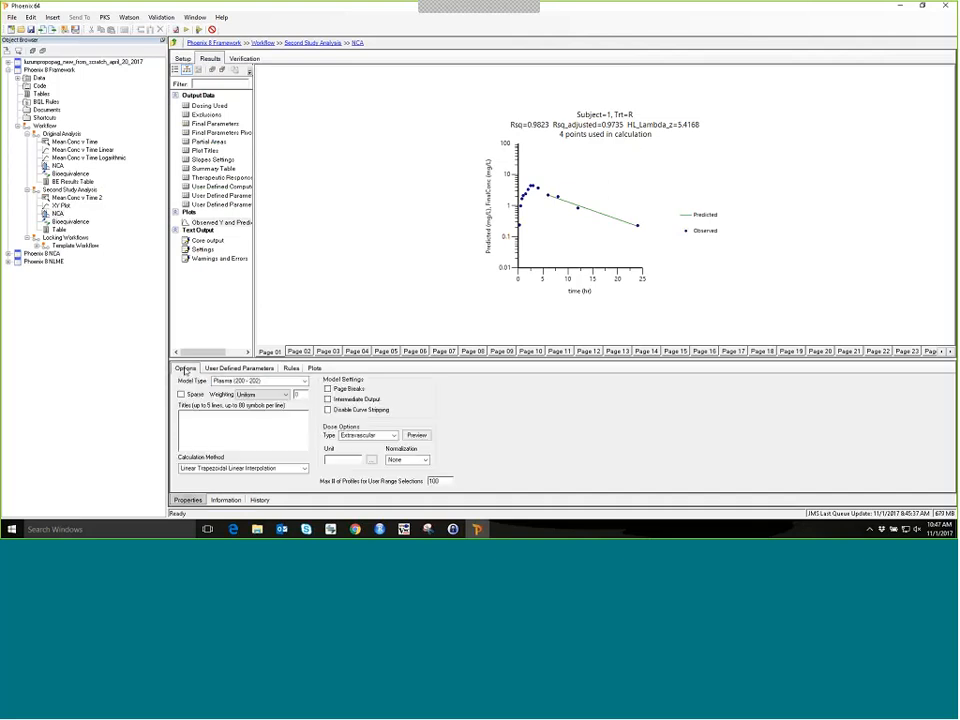
pyautogui.click(180, 58)
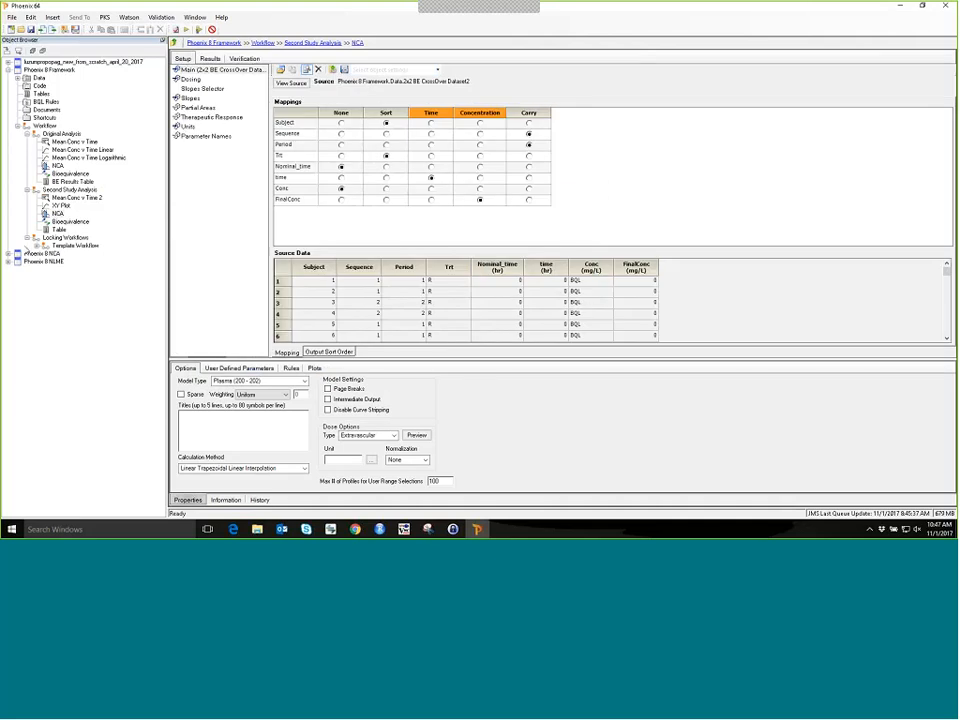
pyautogui.click(37, 246)
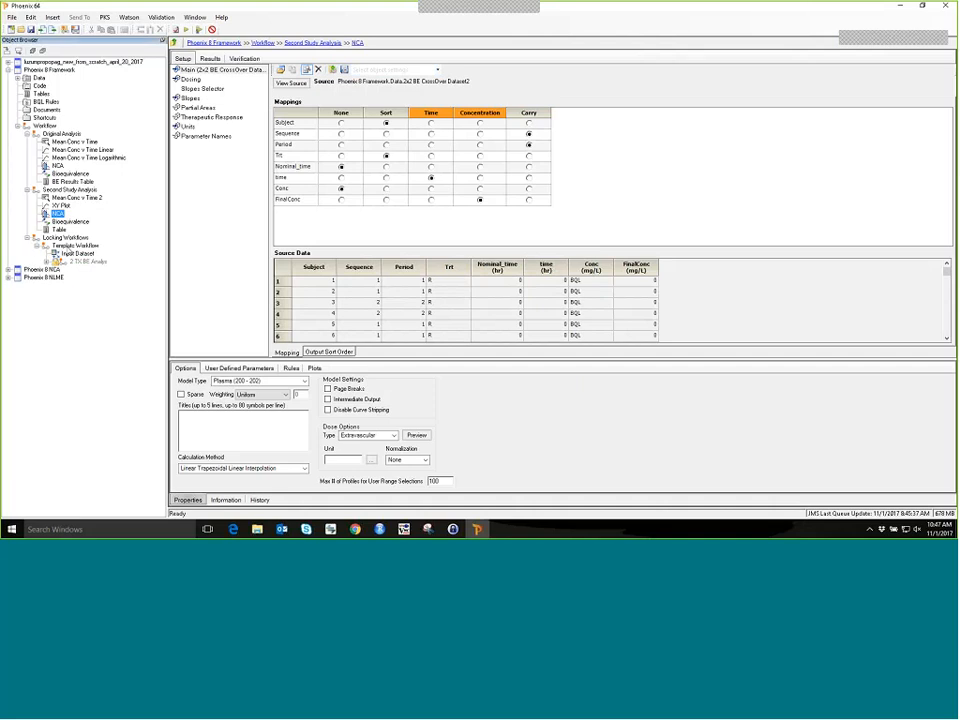
pyautogui.click(75, 247)
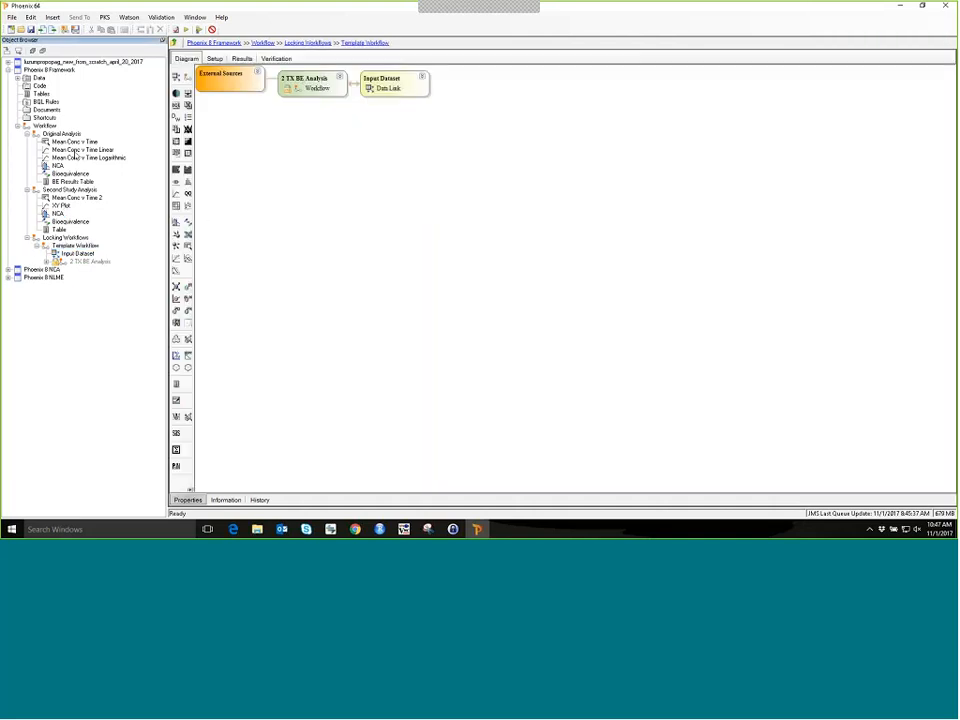
# Step: Save the linear mean concentration plot's settings over the existing Mean Conc v Time Linear BE name
pyautogui.click(75, 150)
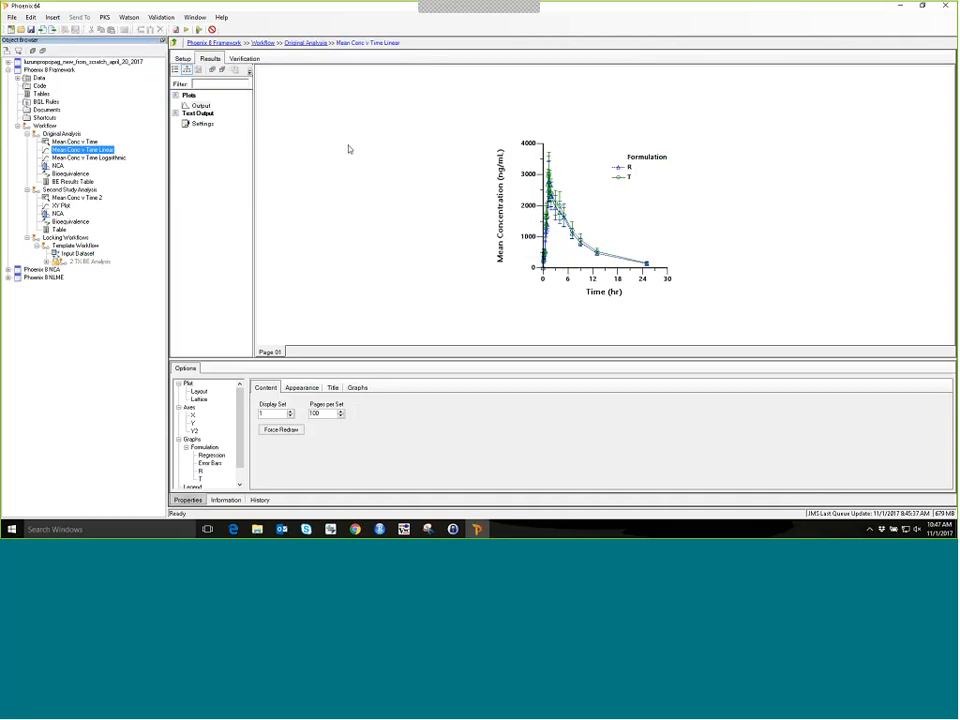
pyautogui.click(183, 58)
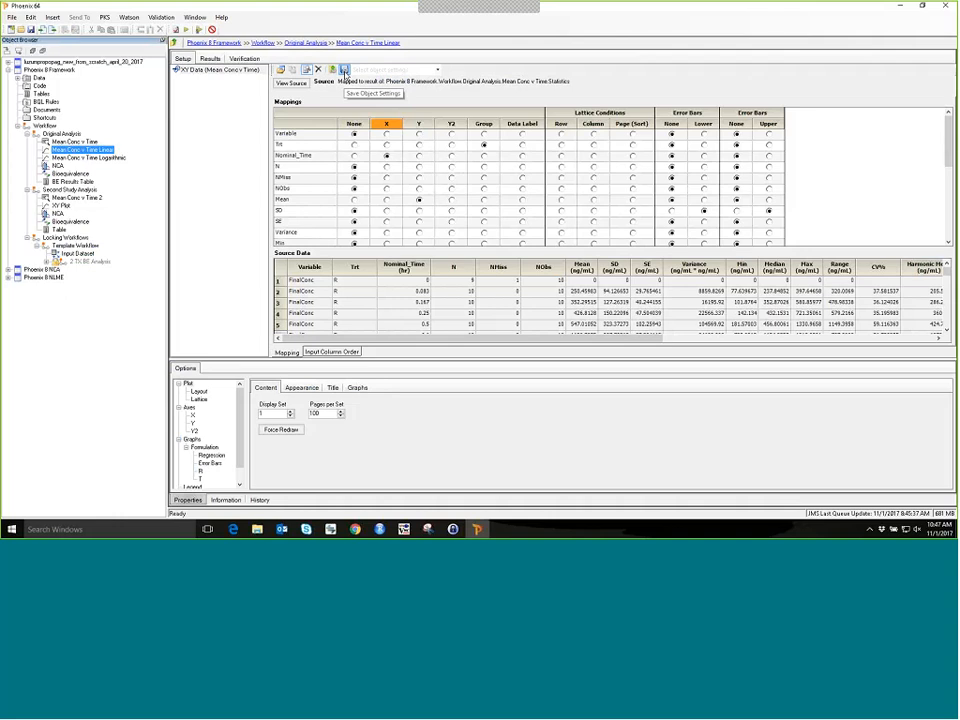
pyautogui.click(345, 70)
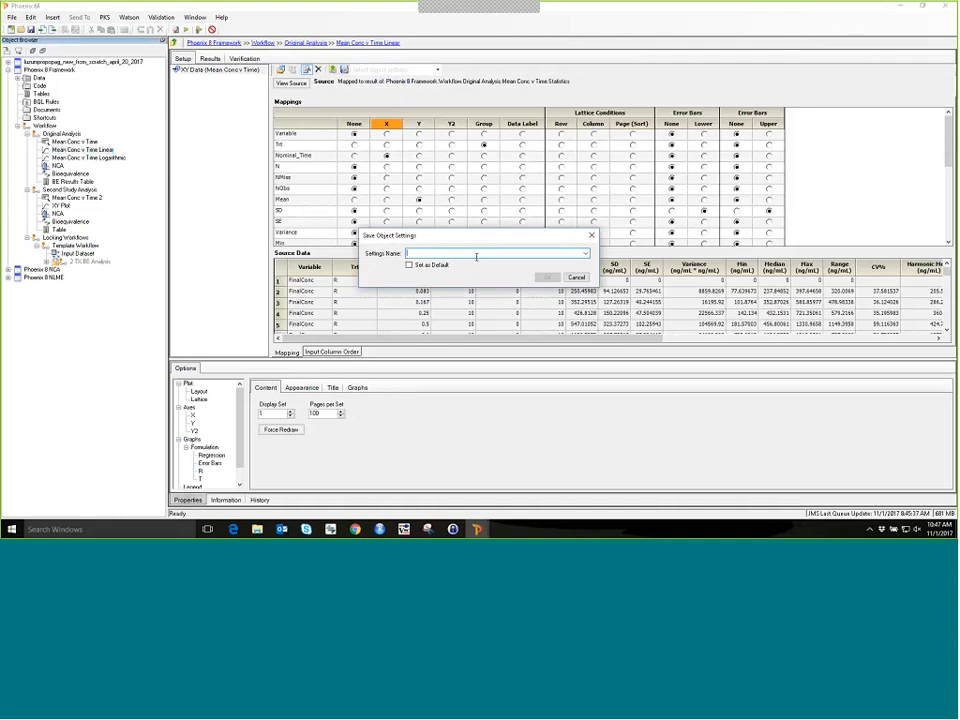
pyautogui.click(585, 254)
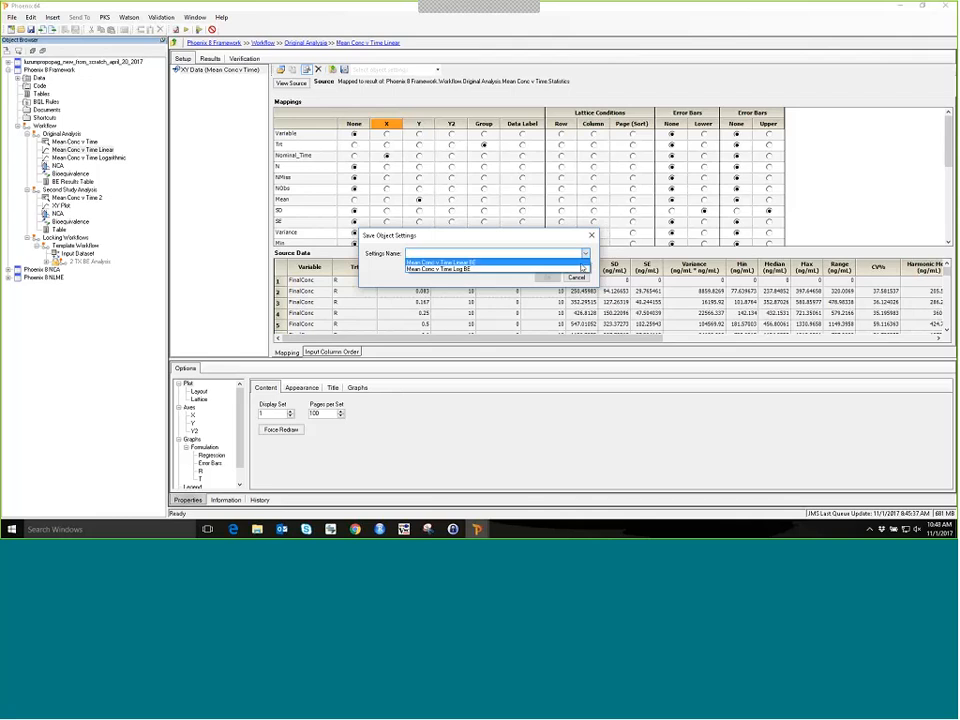
pyautogui.click(580, 263)
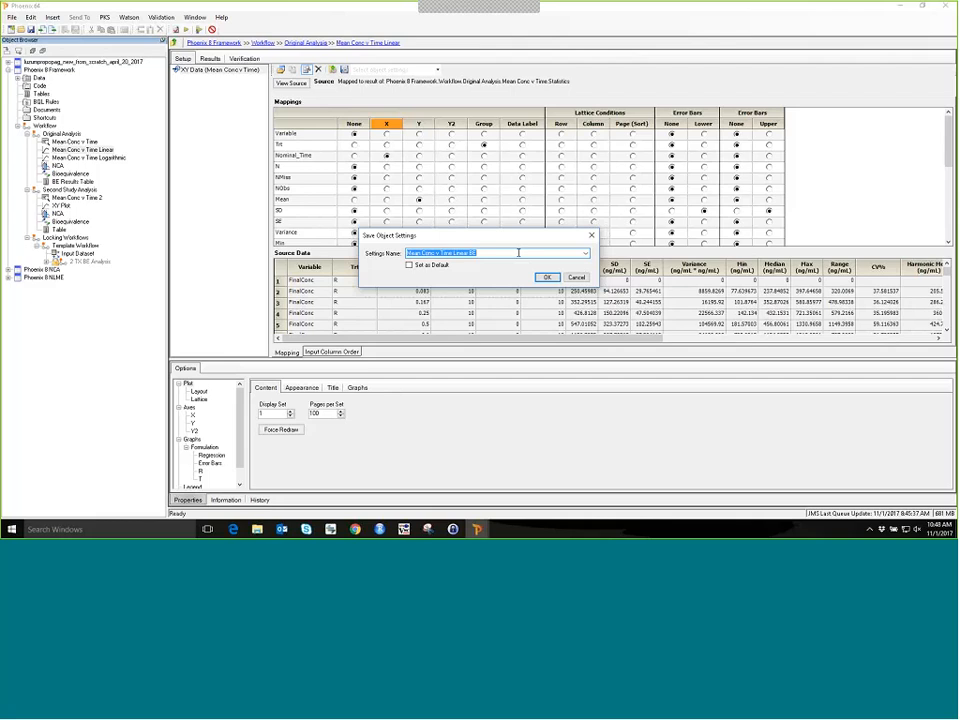
pyautogui.click(547, 277)
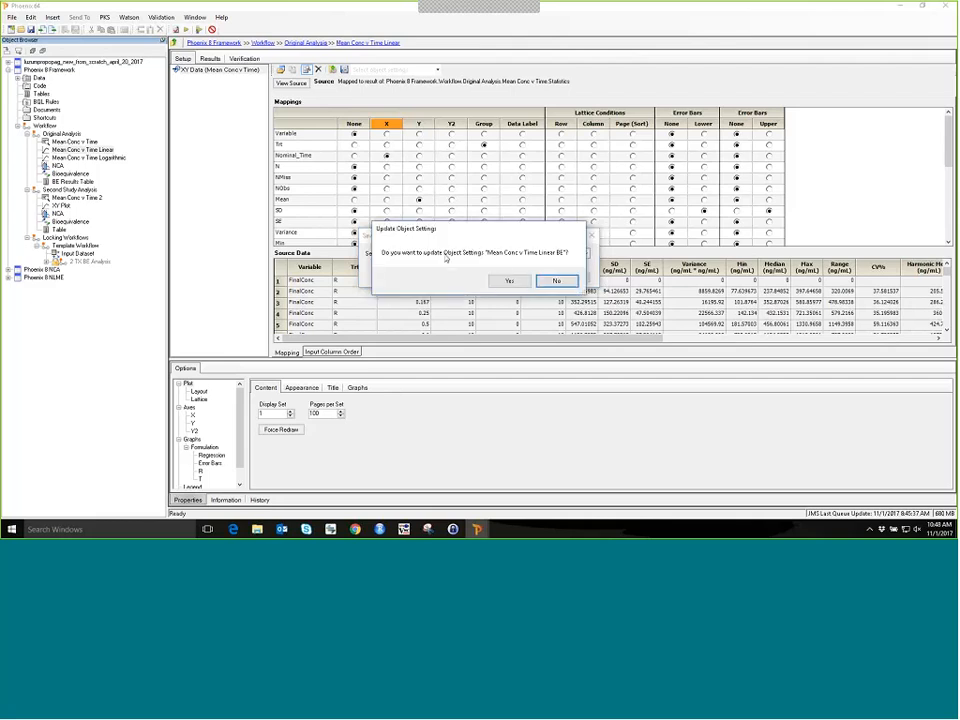
pyautogui.click(509, 280)
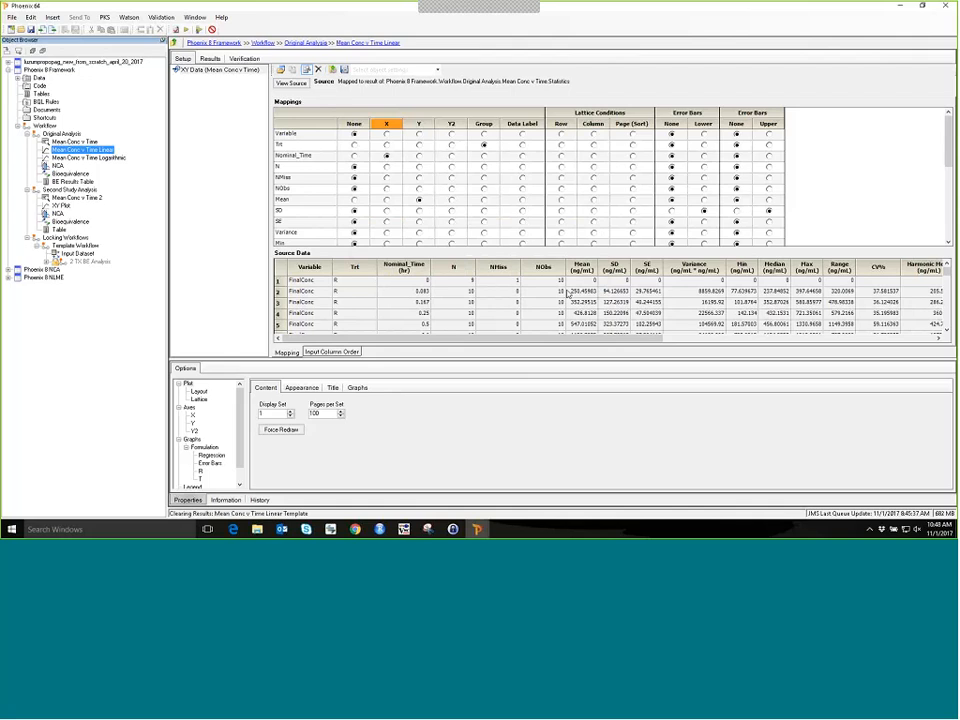
# Step: Save the plot's settings again as 'New Setting' and verify it in the settings list
pyautogui.click(344, 70)
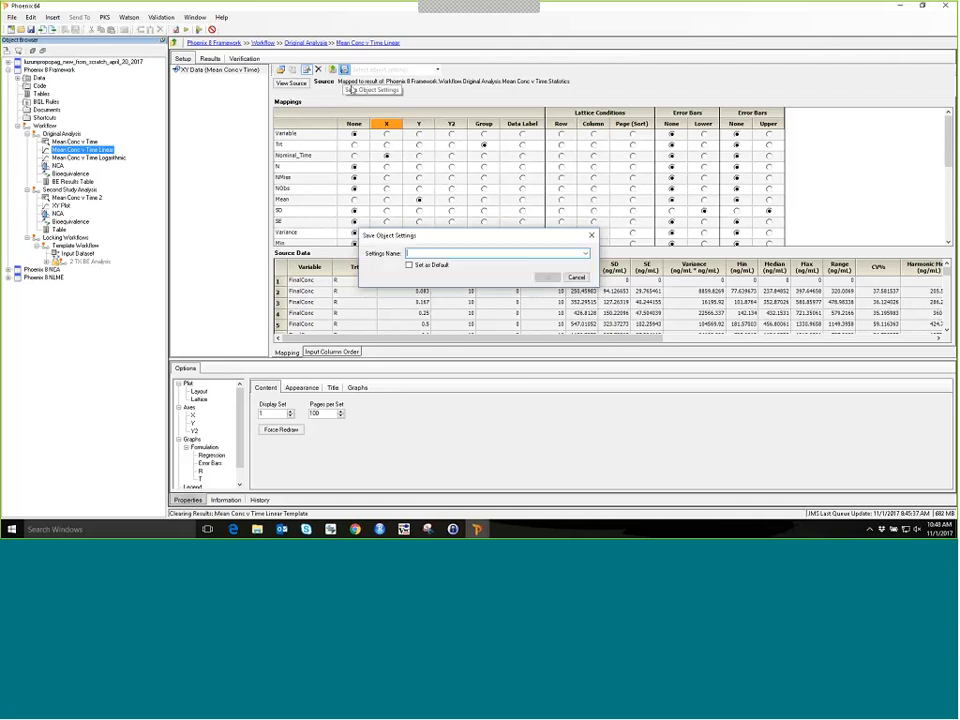
pyautogui.write('New Set')
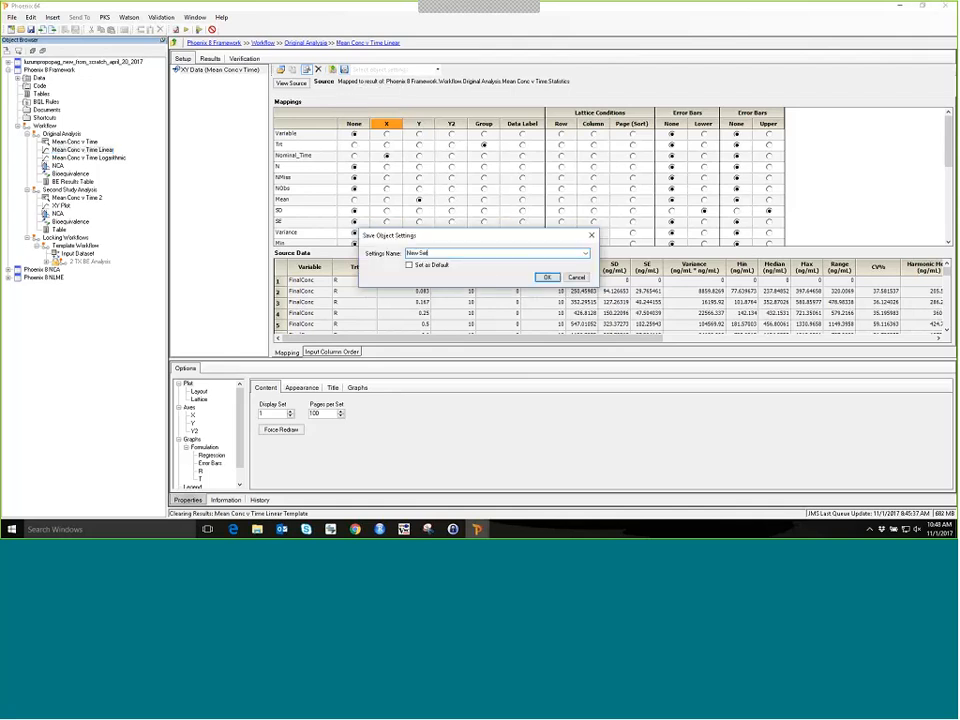
pyautogui.write('ting')
pyautogui.click(548, 280)
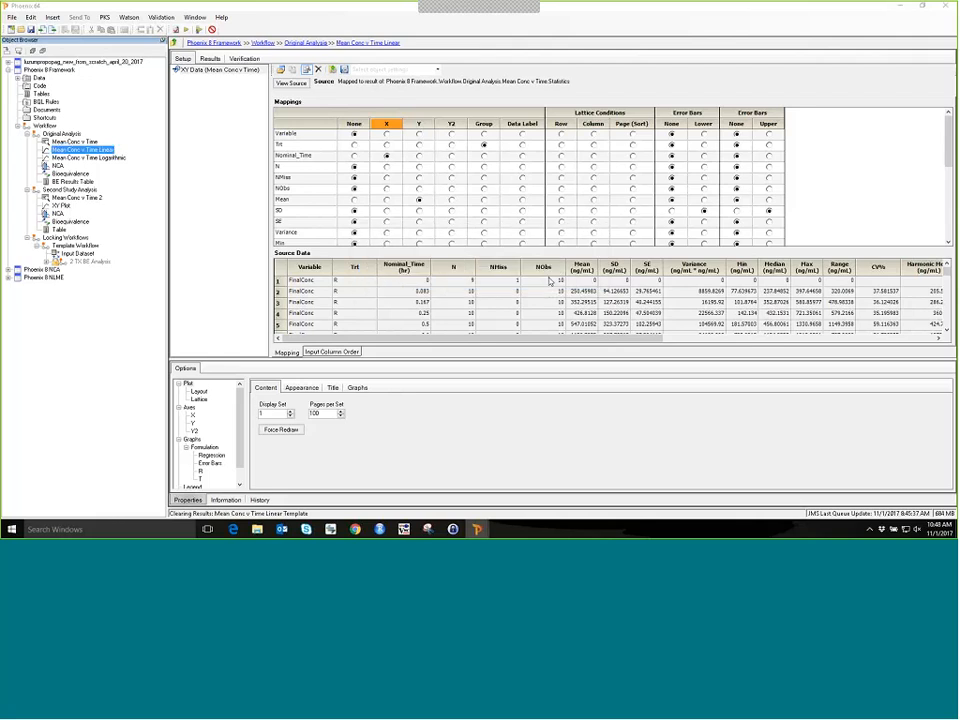
pyautogui.click(437, 69)
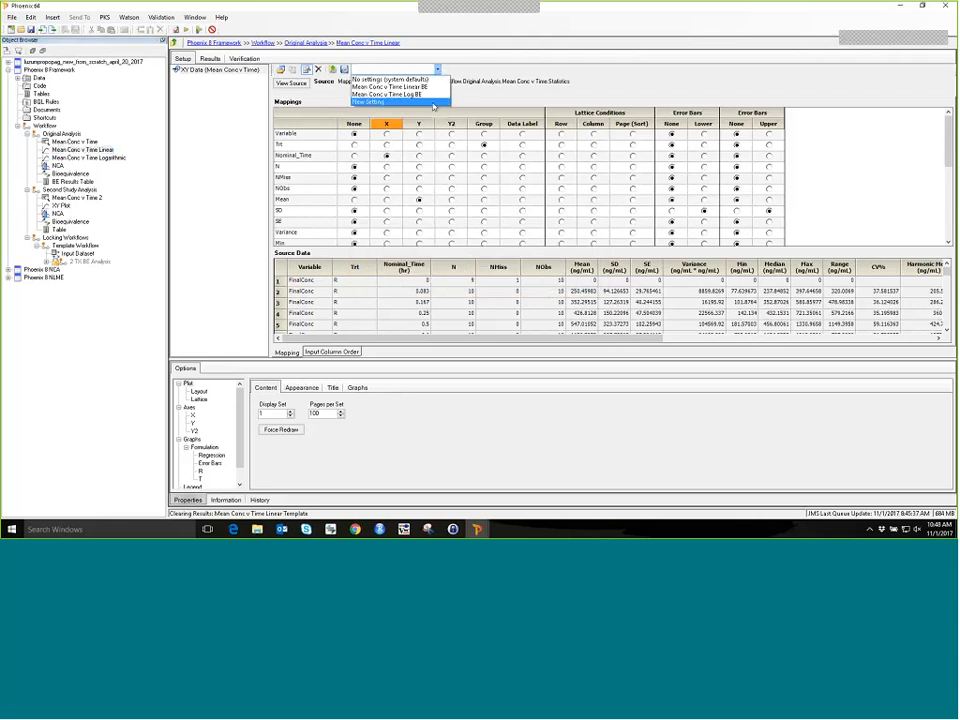
pyautogui.click(652, 93)
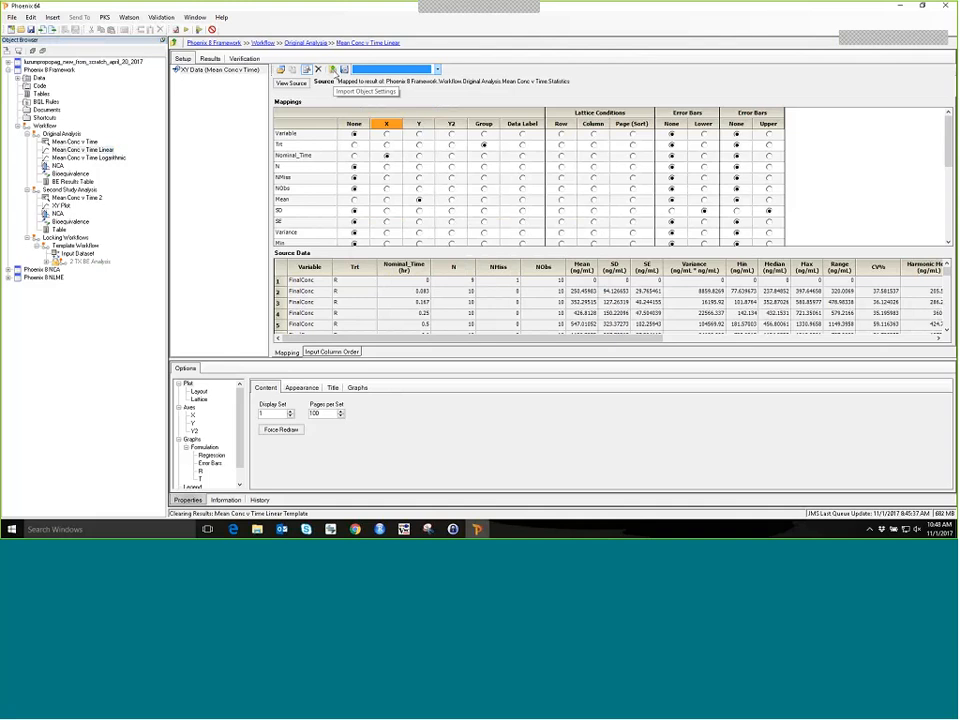
pyautogui.click(33, 18)
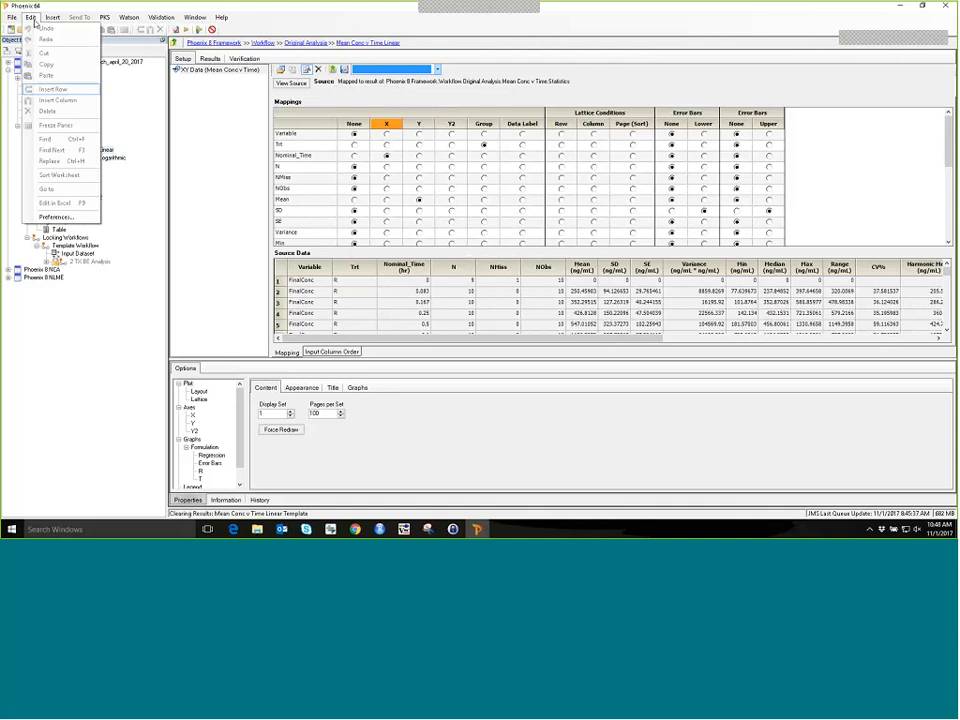
pyautogui.click(47, 218)
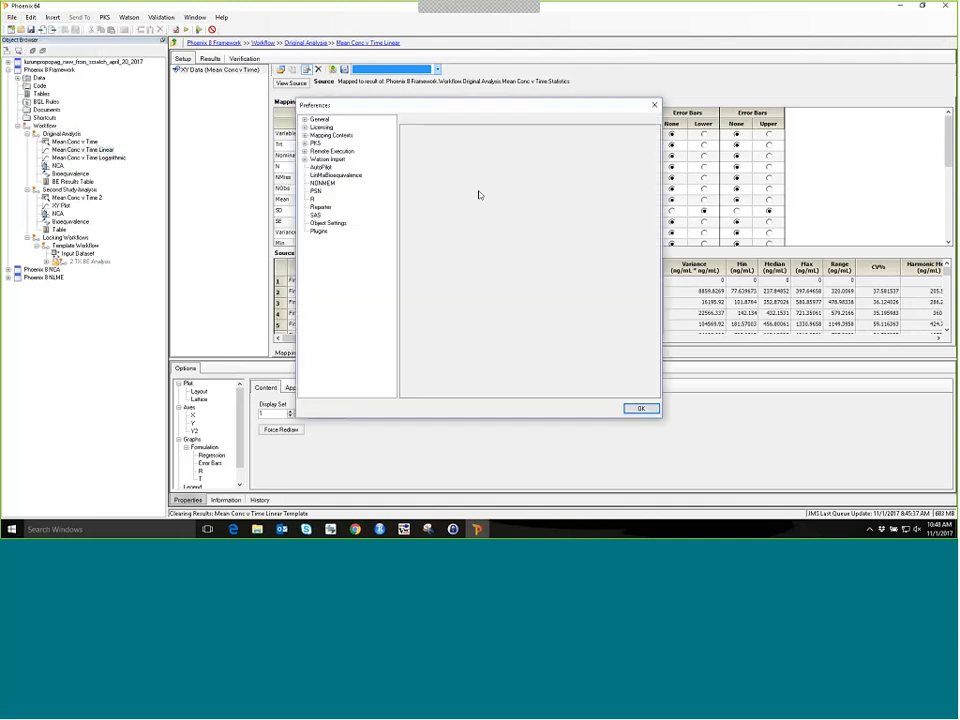
pyautogui.click(330, 223)
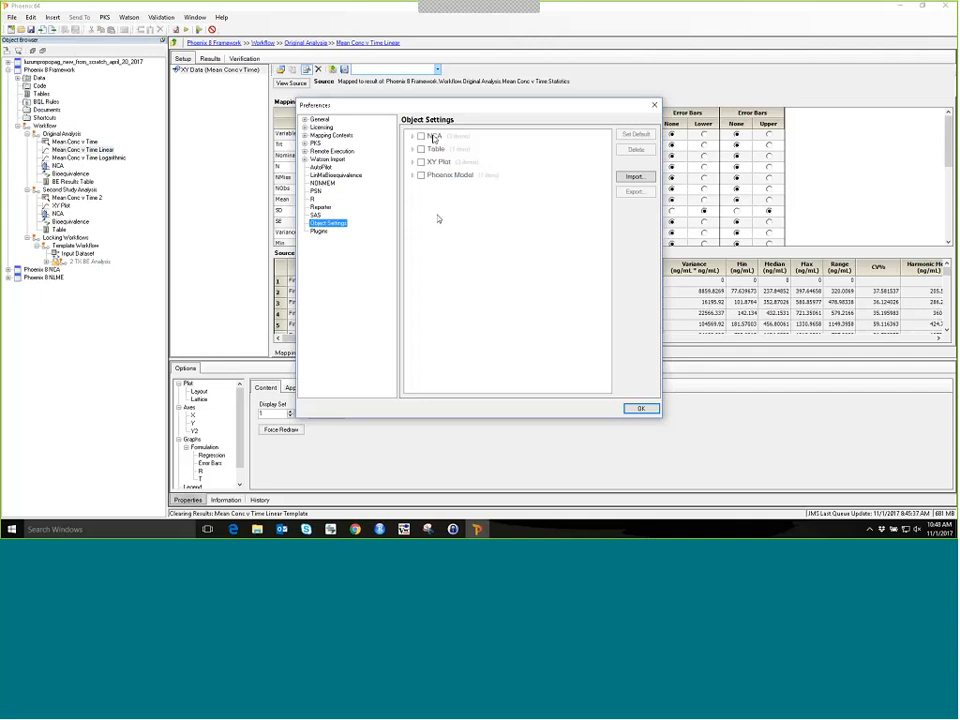
pyautogui.click(413, 161)
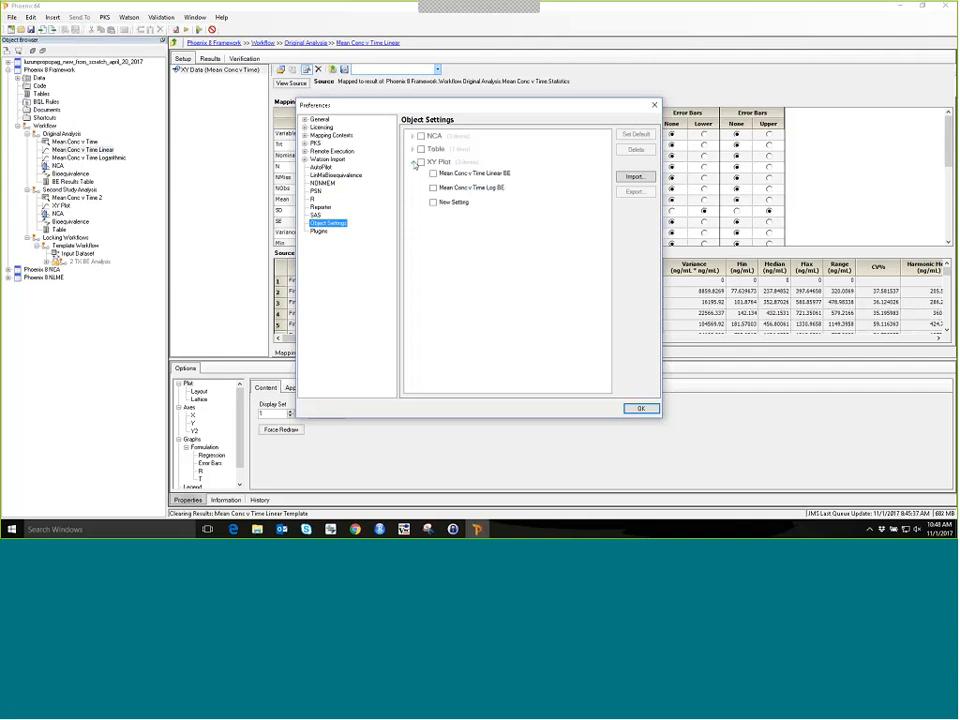
pyautogui.click(452, 175)
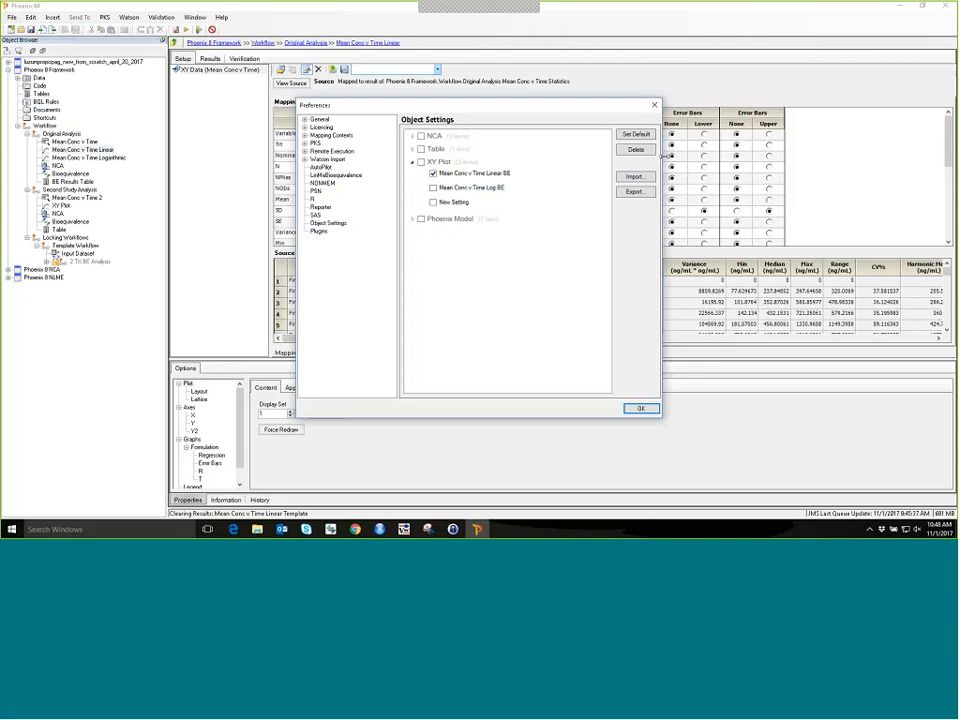
pyautogui.click(654, 105)
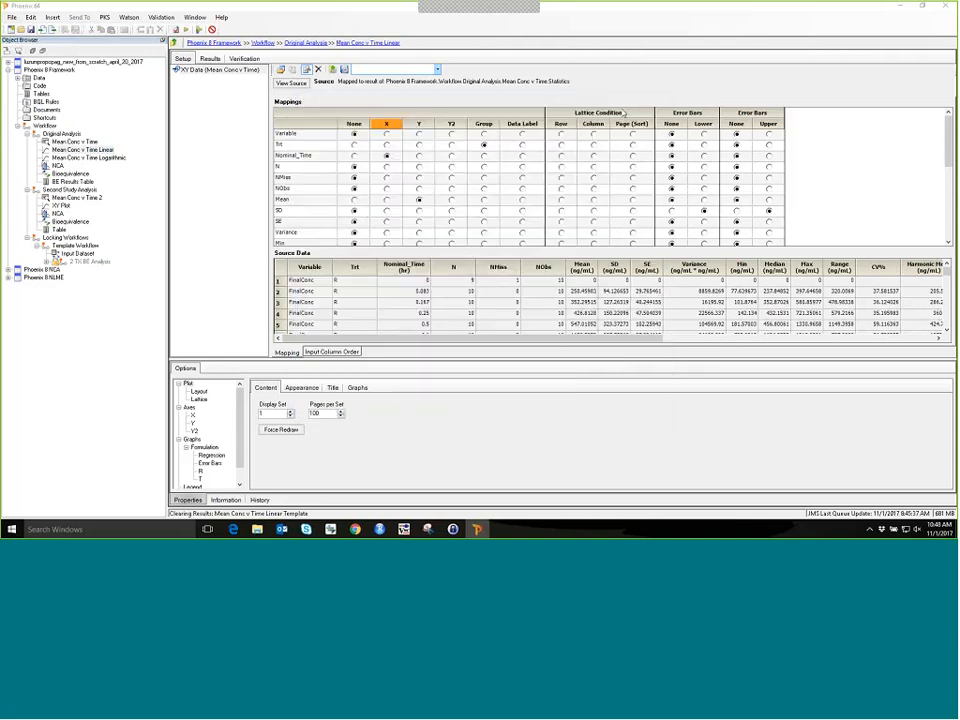
# Step: Expand 2 TX BE Analysis, check Mean Conc v Time mappings and results, then return to Template Workflow
pyautogui.click(76, 247)
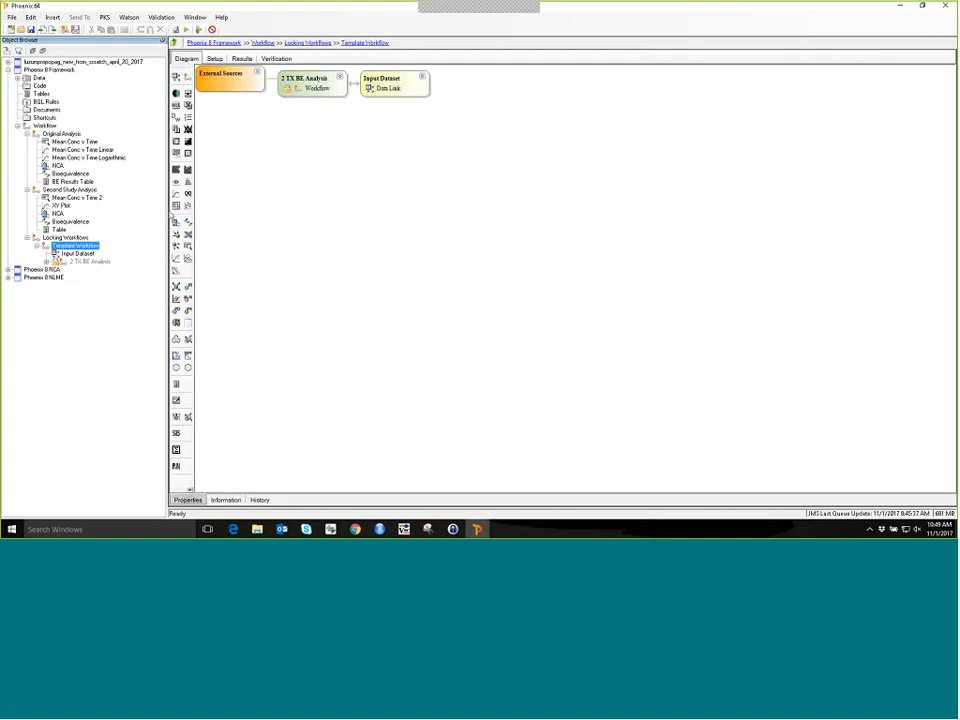
pyautogui.click(46, 262)
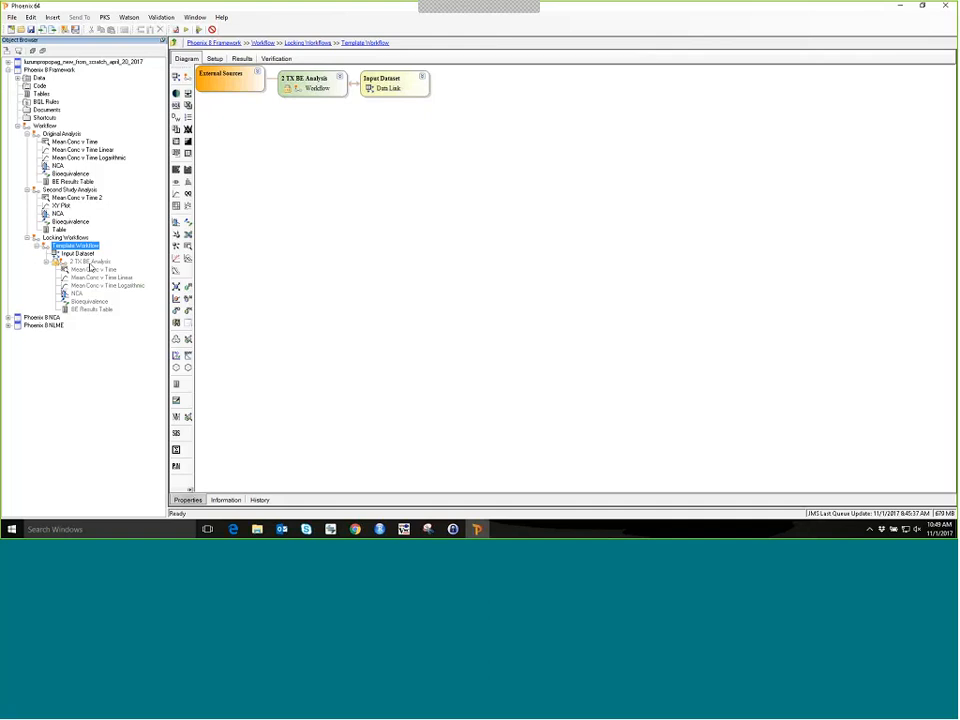
pyautogui.click(92, 269)
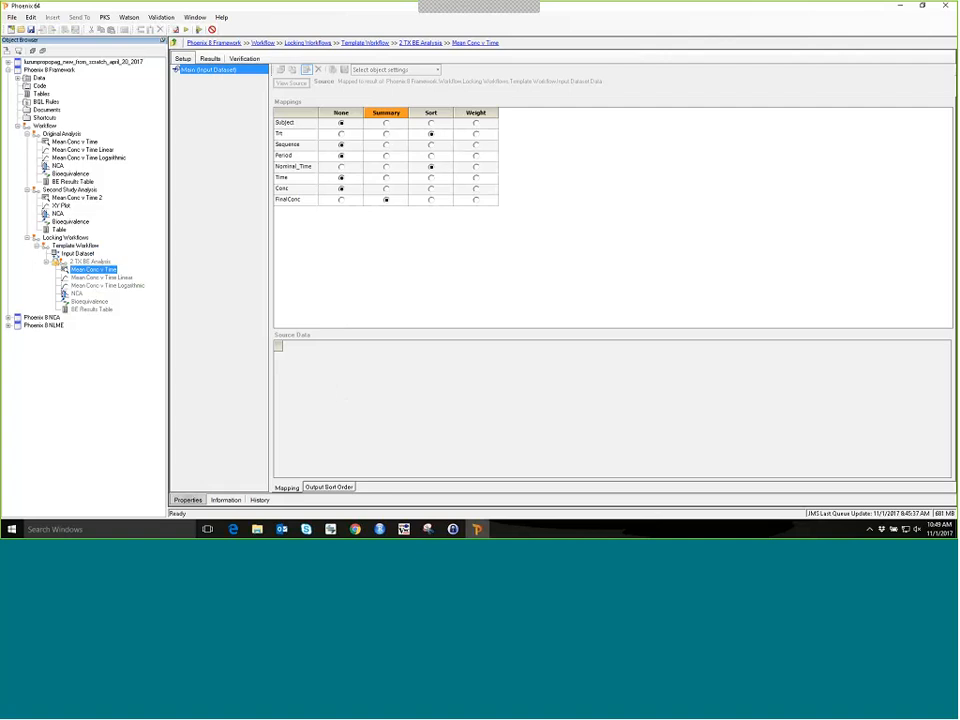
pyautogui.click(211, 59)
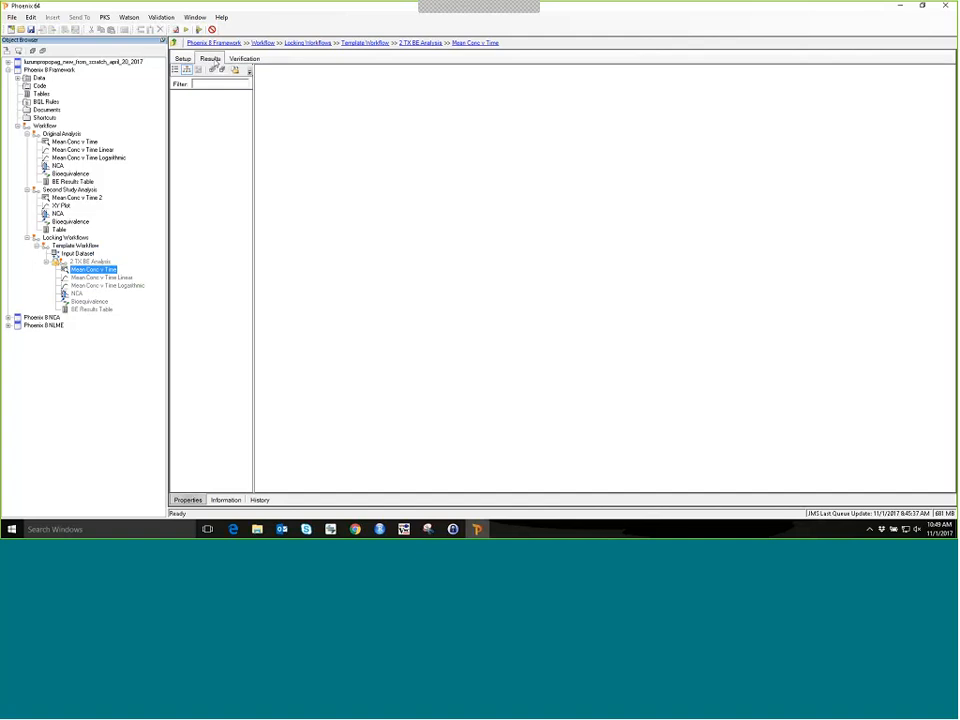
pyautogui.click(184, 59)
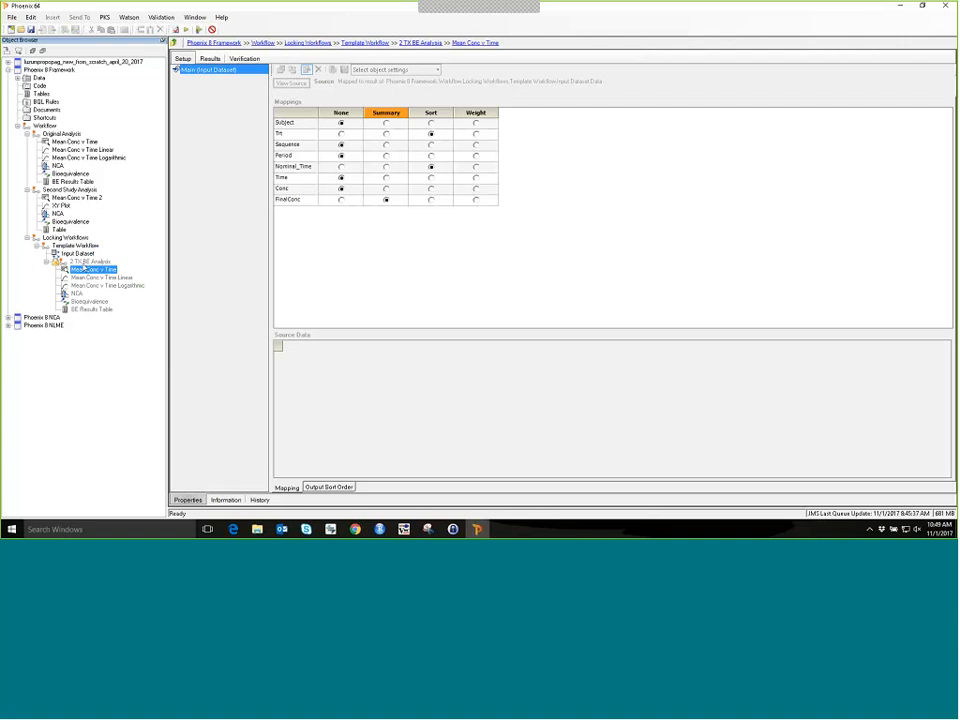
pyautogui.click(84, 260)
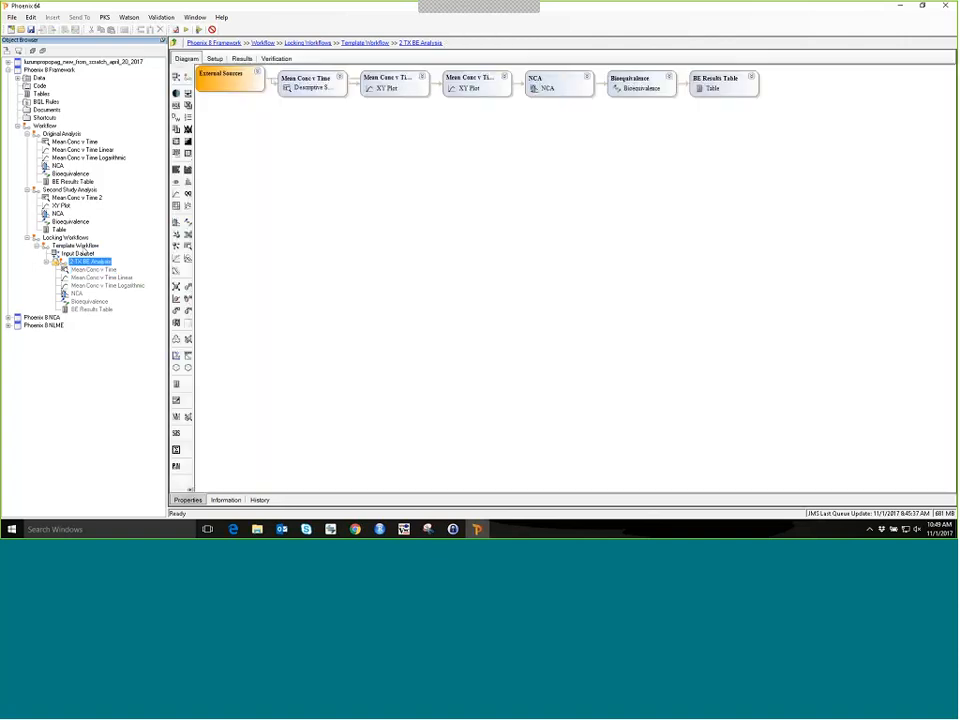
pyautogui.click(88, 246)
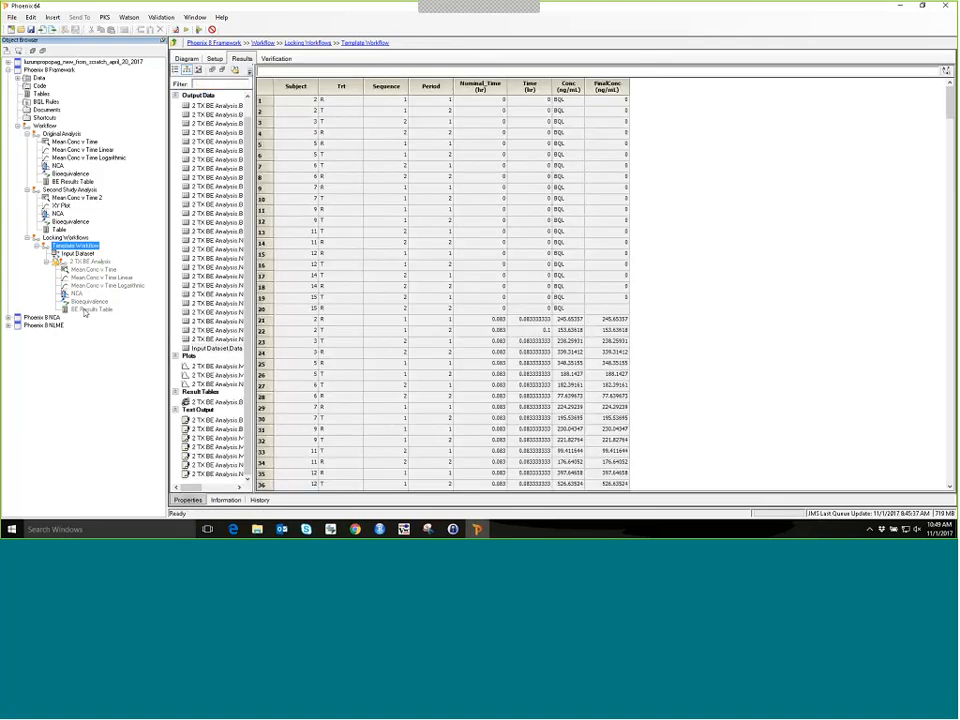
# Step: Open the BE Results Table, start then cancel exporting its table, and view its mappings
pyautogui.click(87, 310)
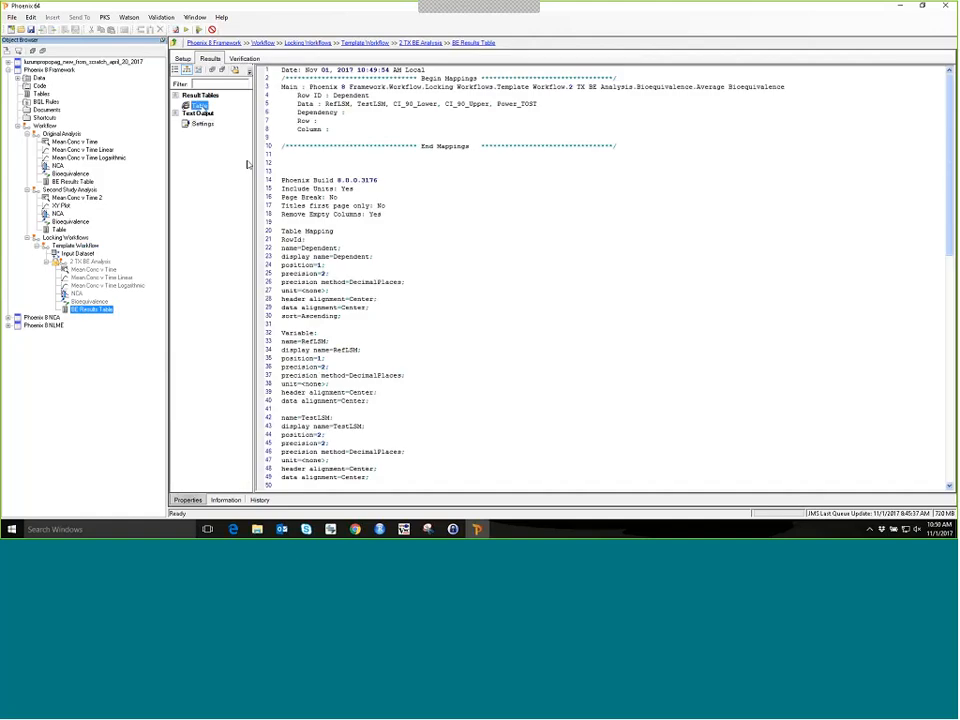
pyautogui.rightClick(199, 106)
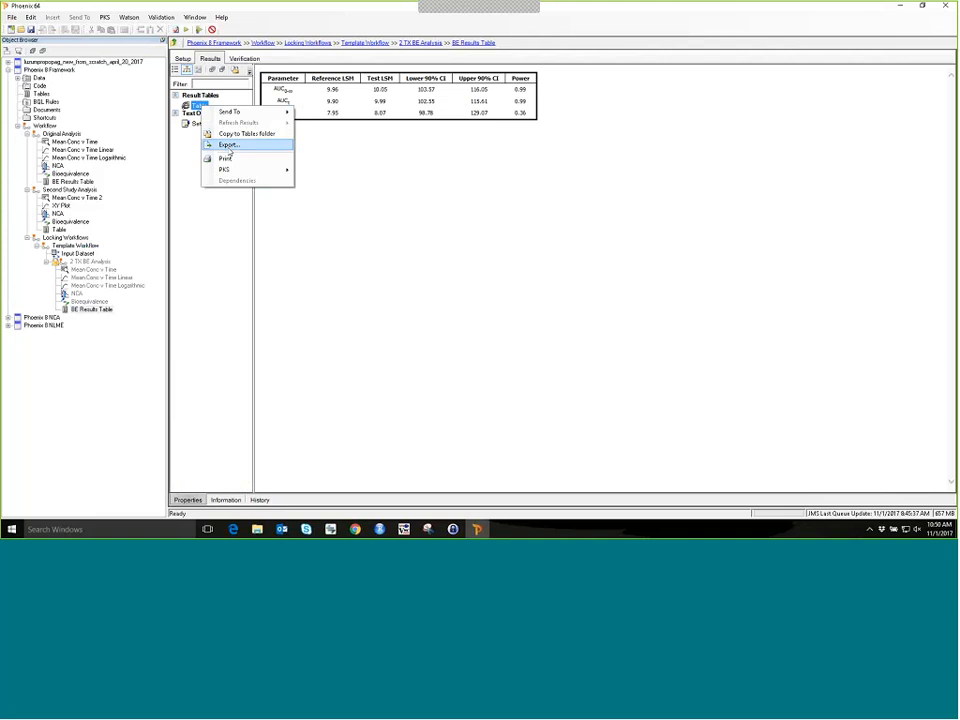
pyautogui.click(229, 146)
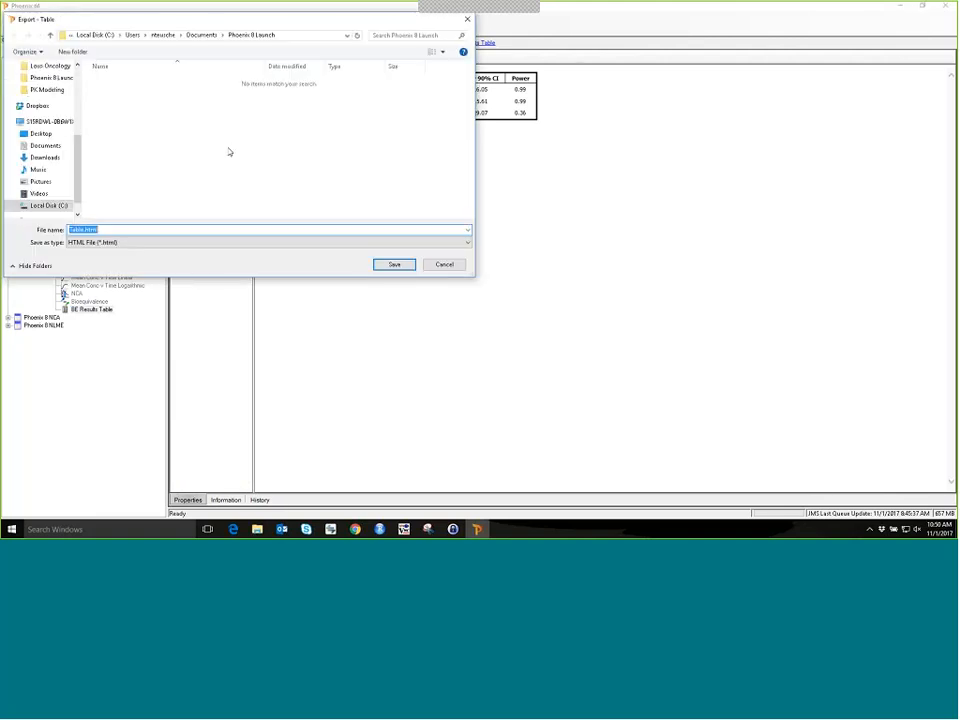
pyautogui.click(441, 265)
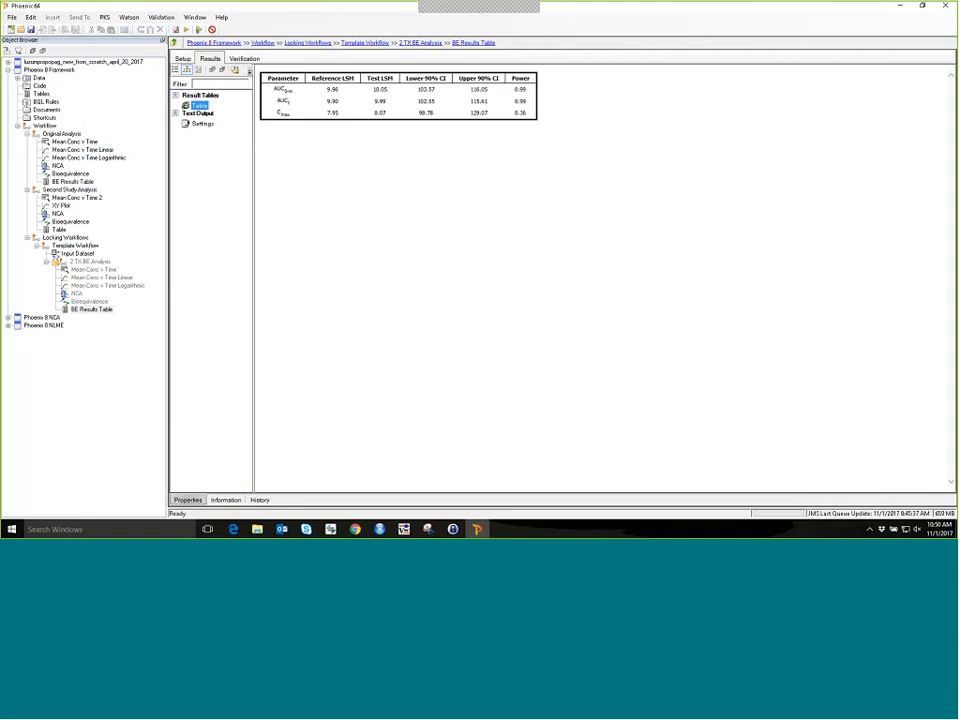
pyautogui.click(183, 58)
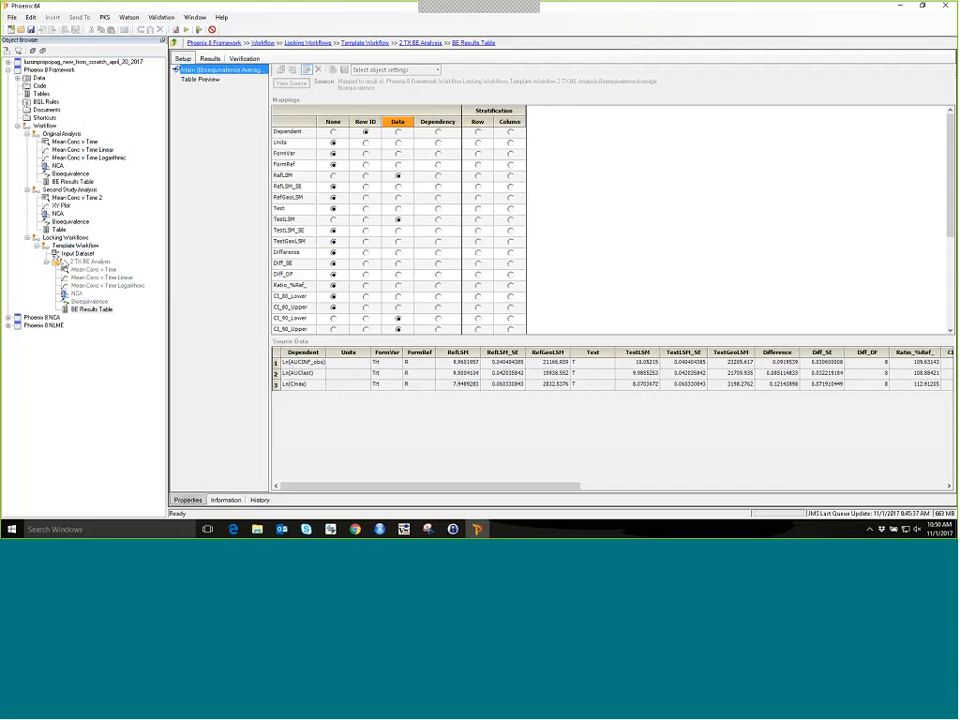
# Step: Browse the Template Workflow items and open the diagram's action menu without choosing anything
pyautogui.click(75, 259)
pyautogui.click(77, 254)
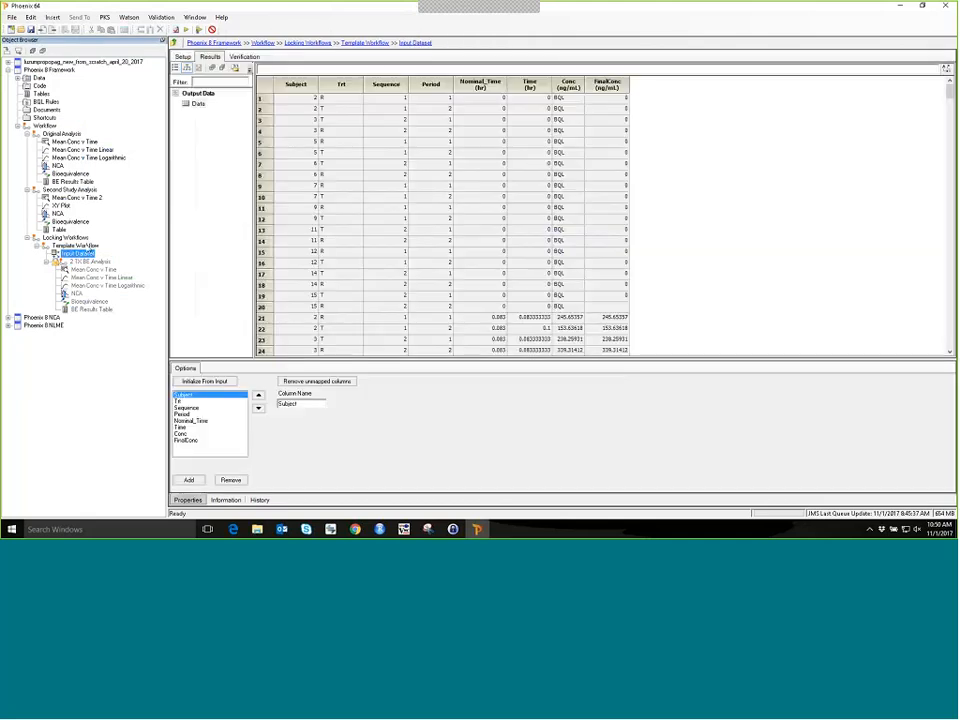
pyautogui.click(76, 245)
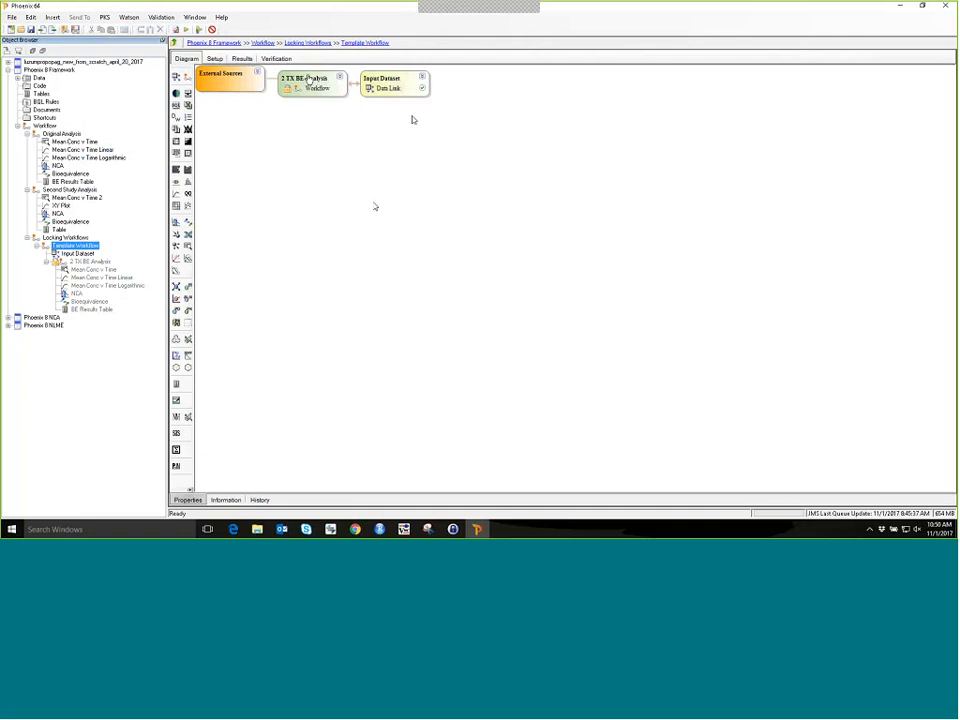
pyautogui.rightClick(327, 179)
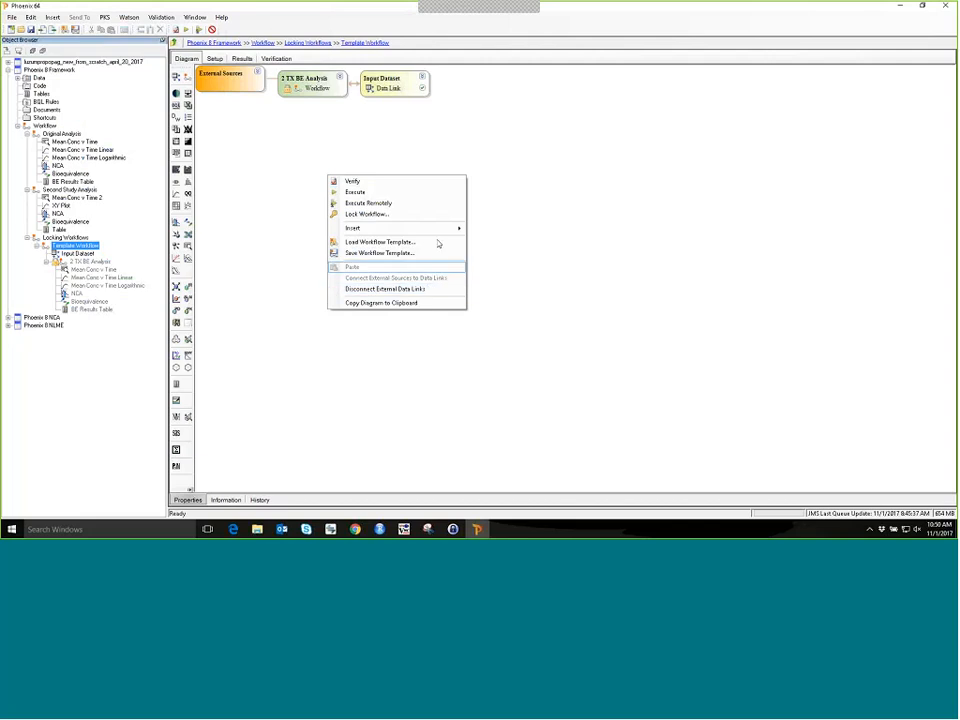
pyautogui.click(414, 144)
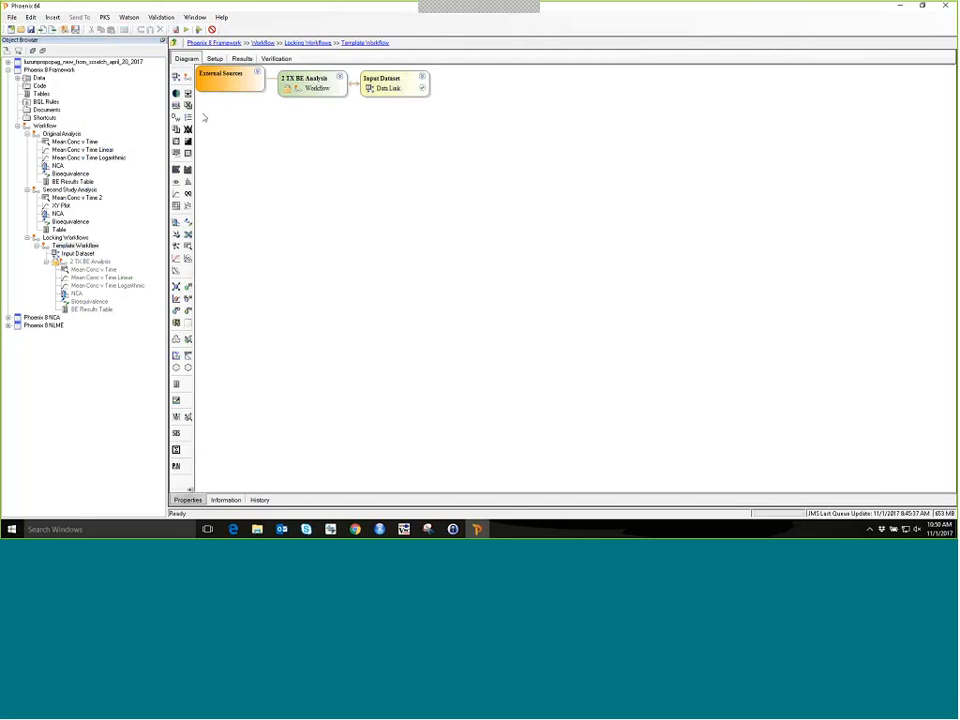
# Step: Unlock the 2 TX BE Analysis workflow by entering its password
pyautogui.rightClick(302, 86)
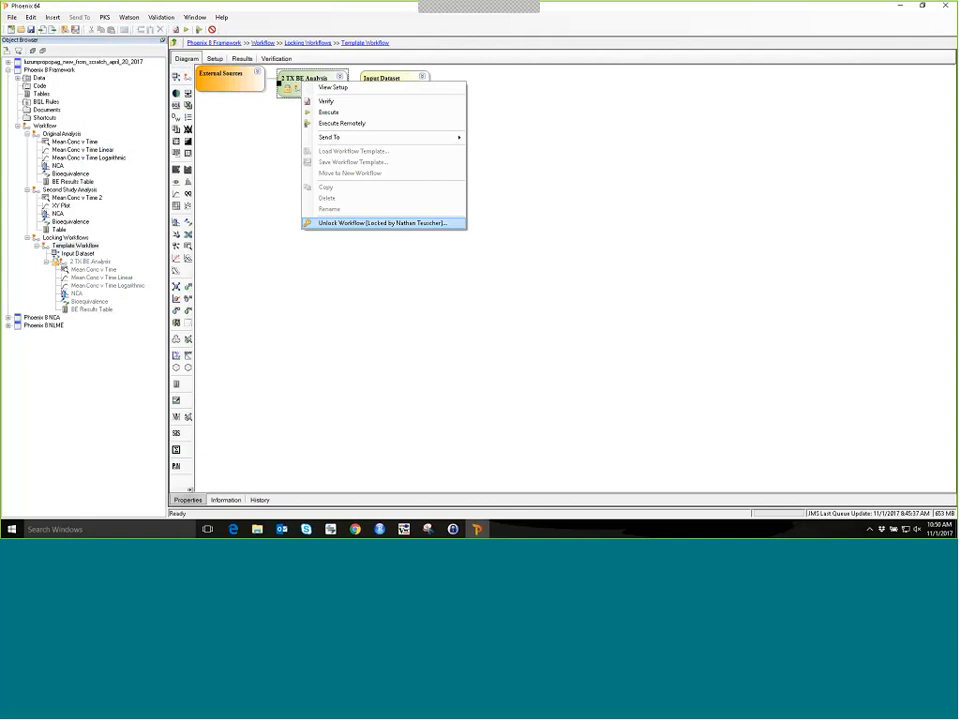
pyautogui.click(349, 223)
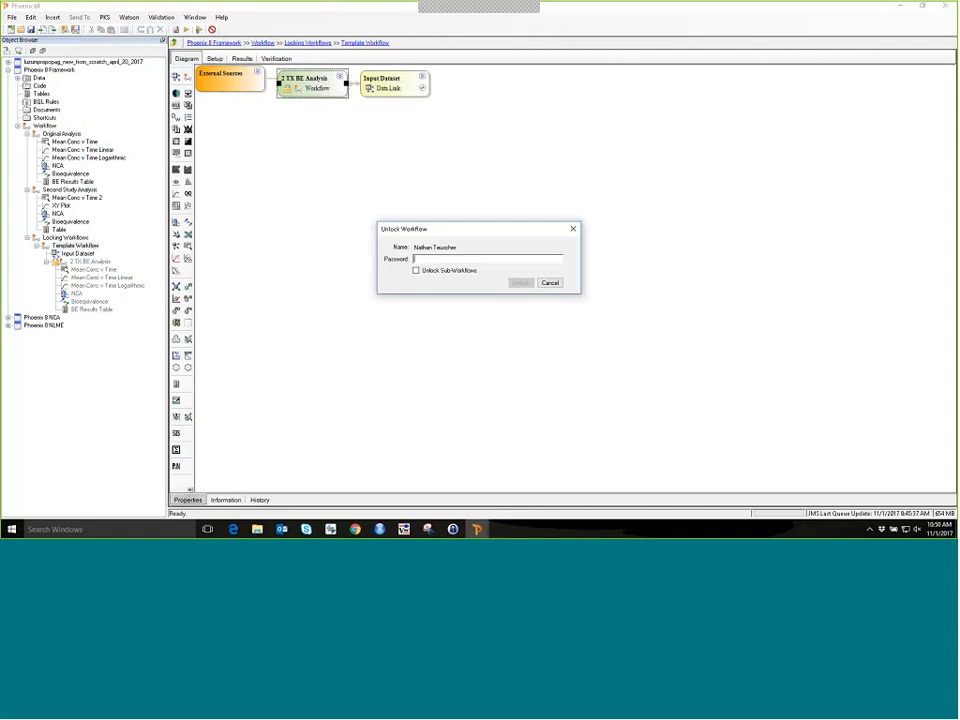
pyautogui.write('••••••••')
pyautogui.click(527, 283)
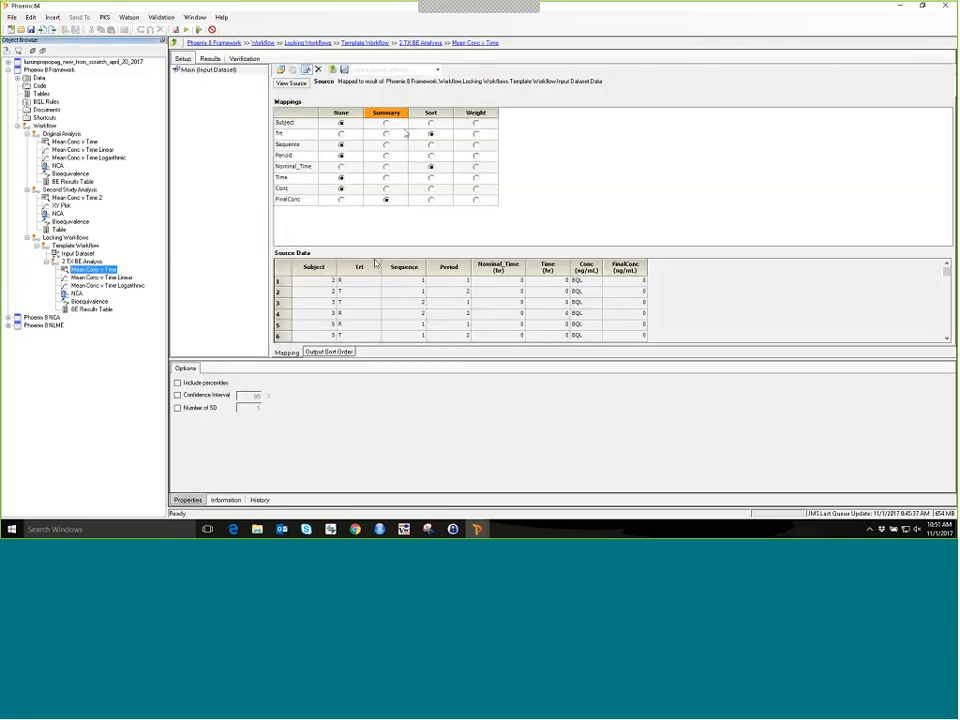
# Step: Switch Mean Conc v Time's Subject mapping to Weight and back to None, then select 2 TX BE Analysis
pyautogui.click(476, 123)
pyautogui.click(342, 123)
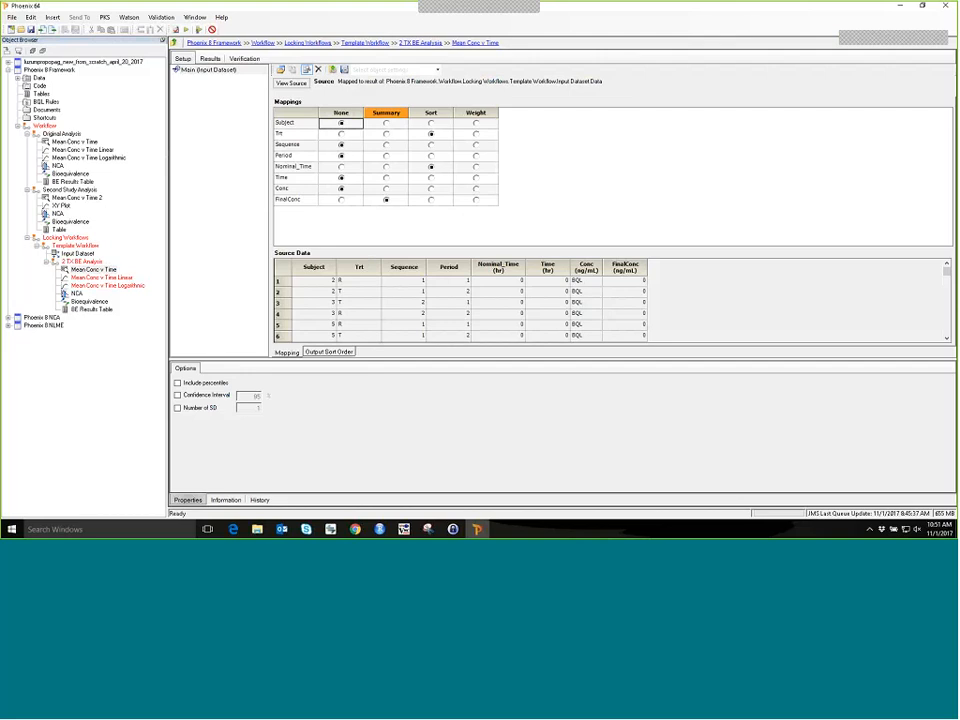
pyautogui.click(80, 261)
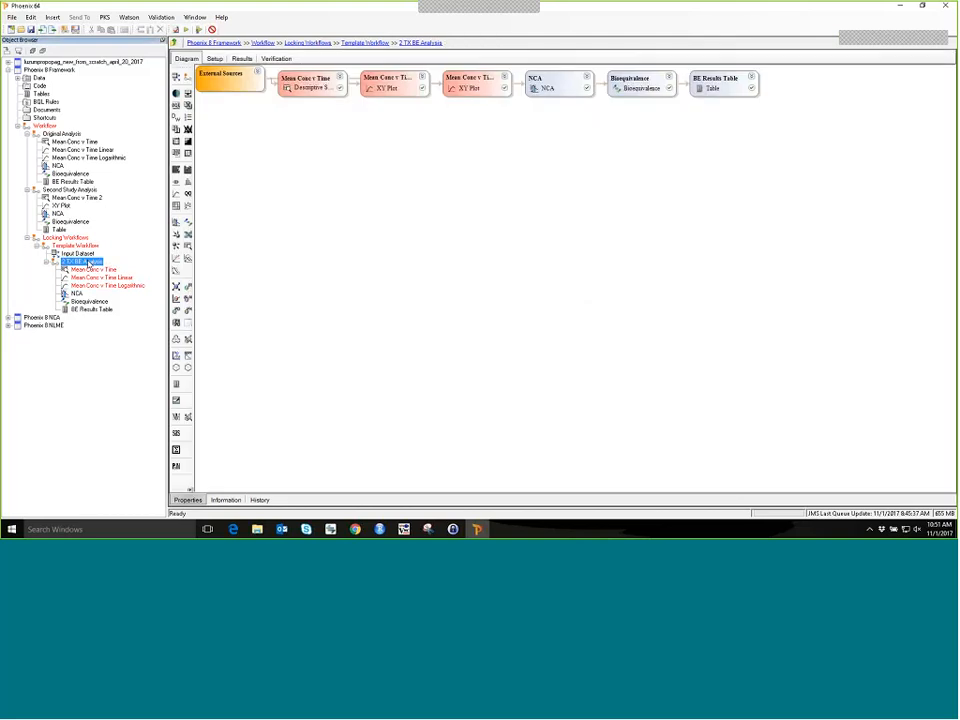
# Step: Lock 2 TX BE Analysis again under a new lock name and a confirmed password
pyautogui.rightClick(88, 263)
pyautogui.click(118, 410)
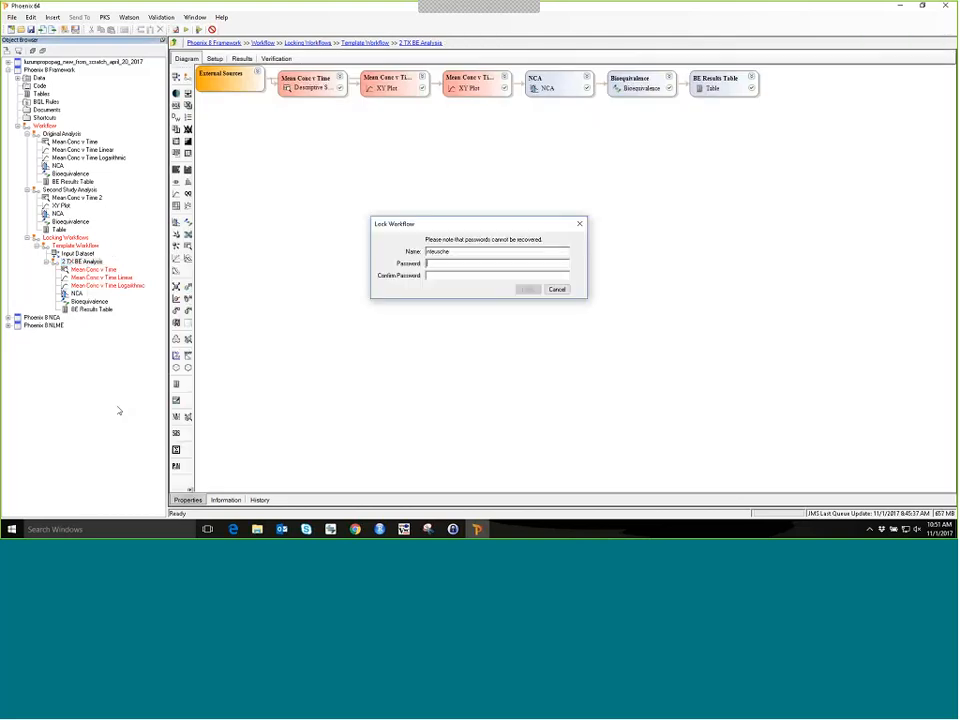
pyautogui.moveTo(465, 253); pyautogui.dragTo(421, 252)
pyautogui.write('Nathan Teuscher')
pyautogui.click(468, 264)
pyautogui.write('•••••••')
pyautogui.press('Tab')
pyautogui.write('•••••••')
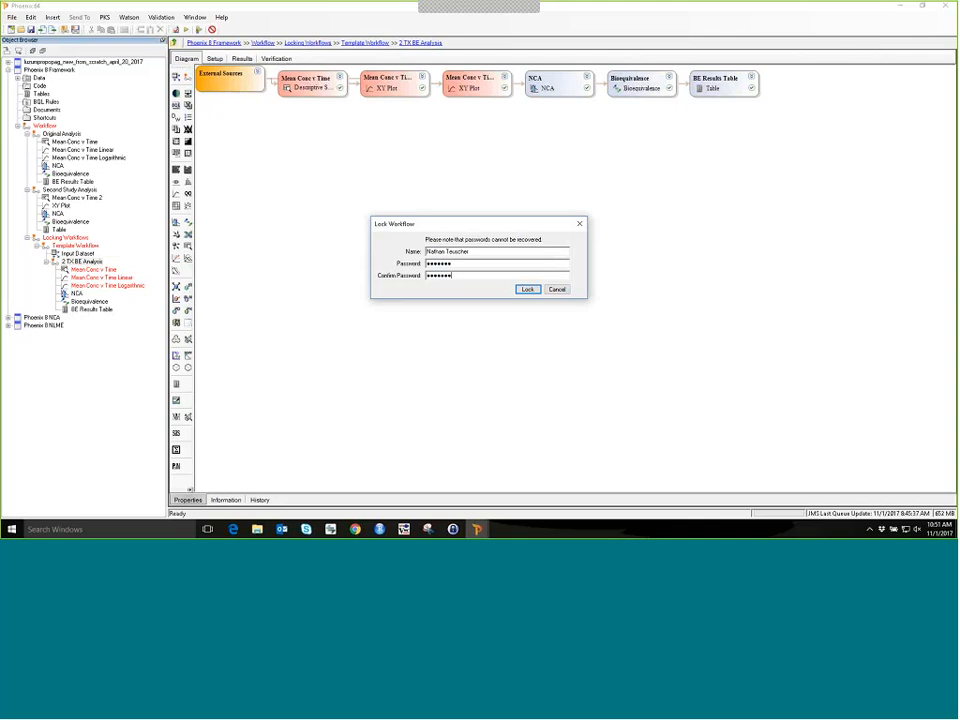
pyautogui.click(527, 289)
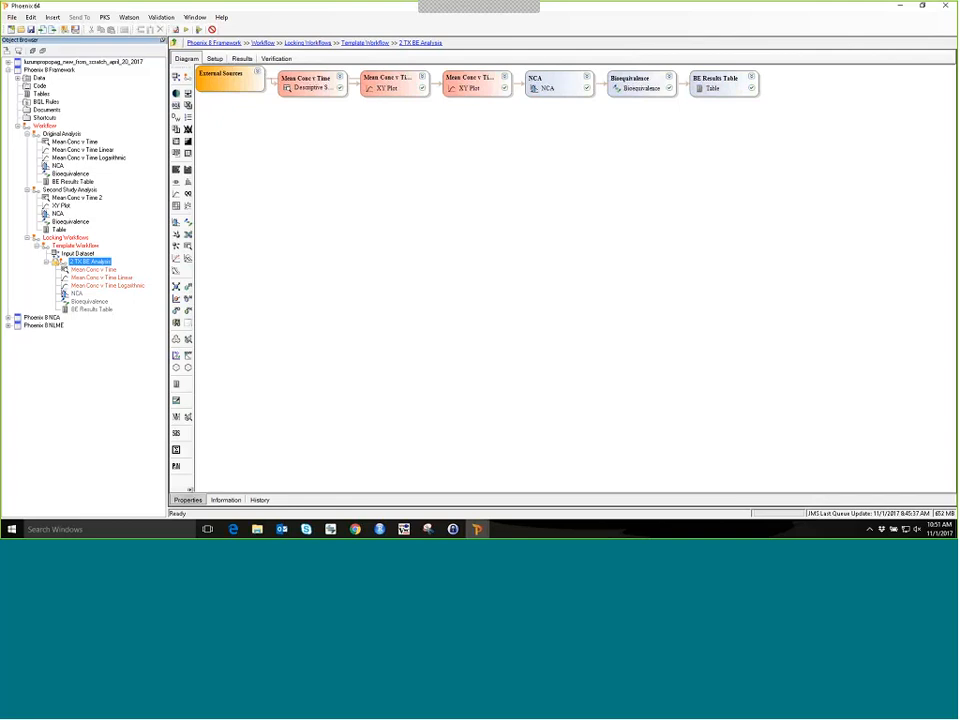
# Step: Check the History of 2 TX BE Analysis and Input Dataset, then go back to Properties and Template Workflow
pyautogui.click(91, 270)
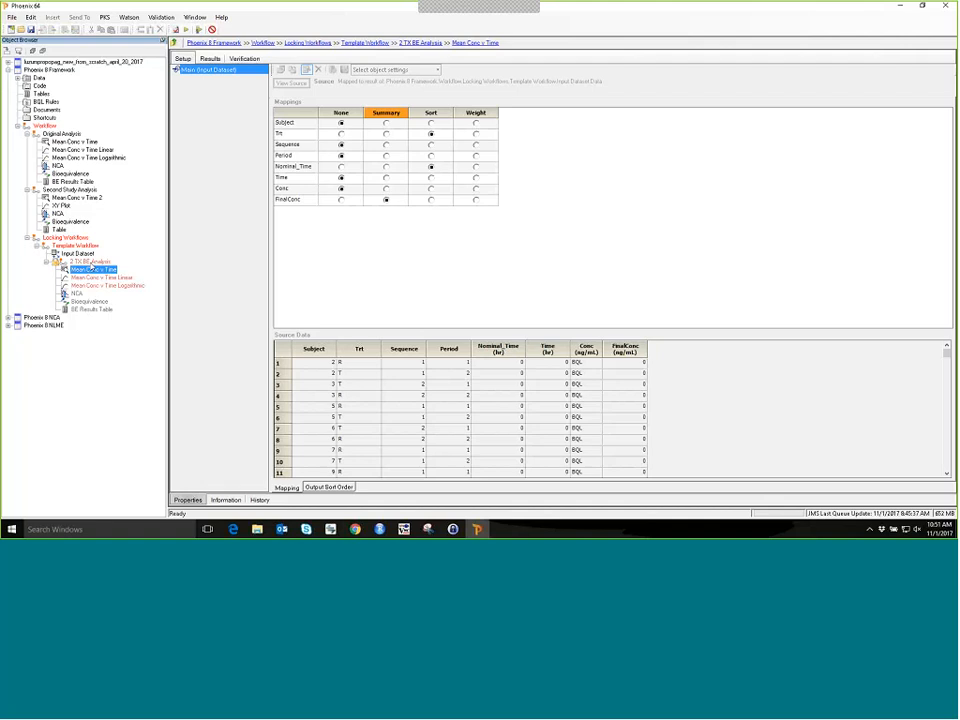
pyautogui.click(91, 262)
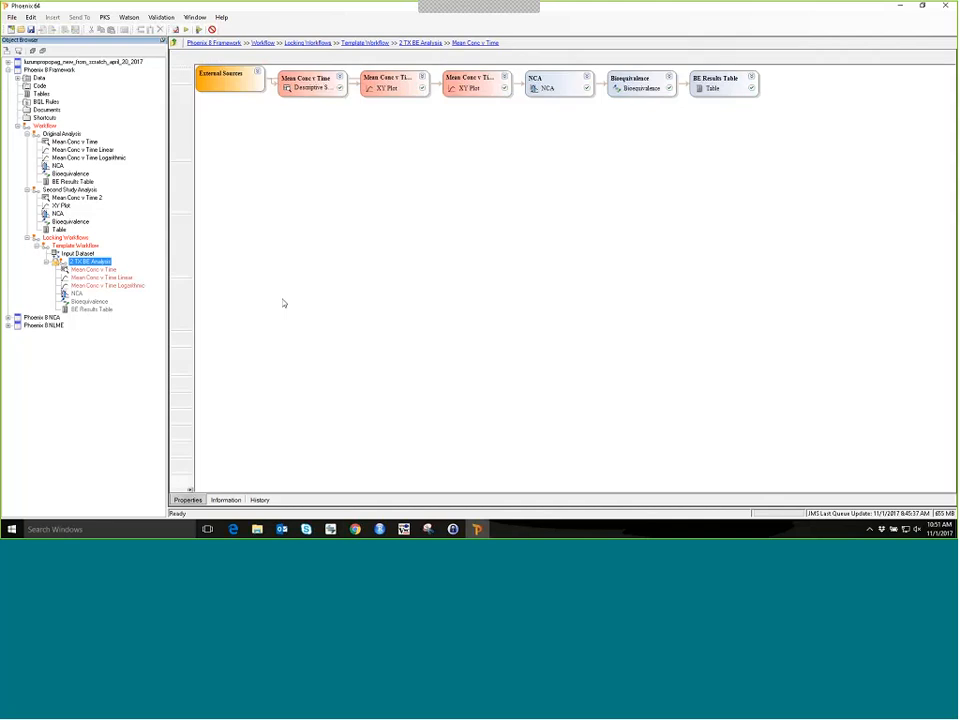
pyautogui.click(259, 499)
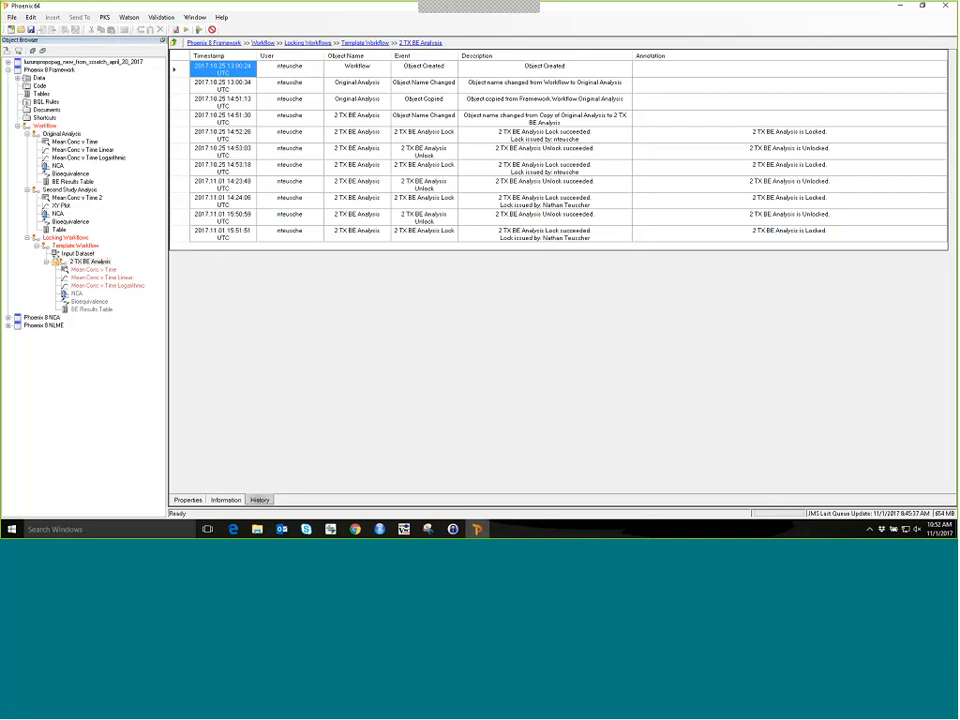
pyautogui.click(77, 254)
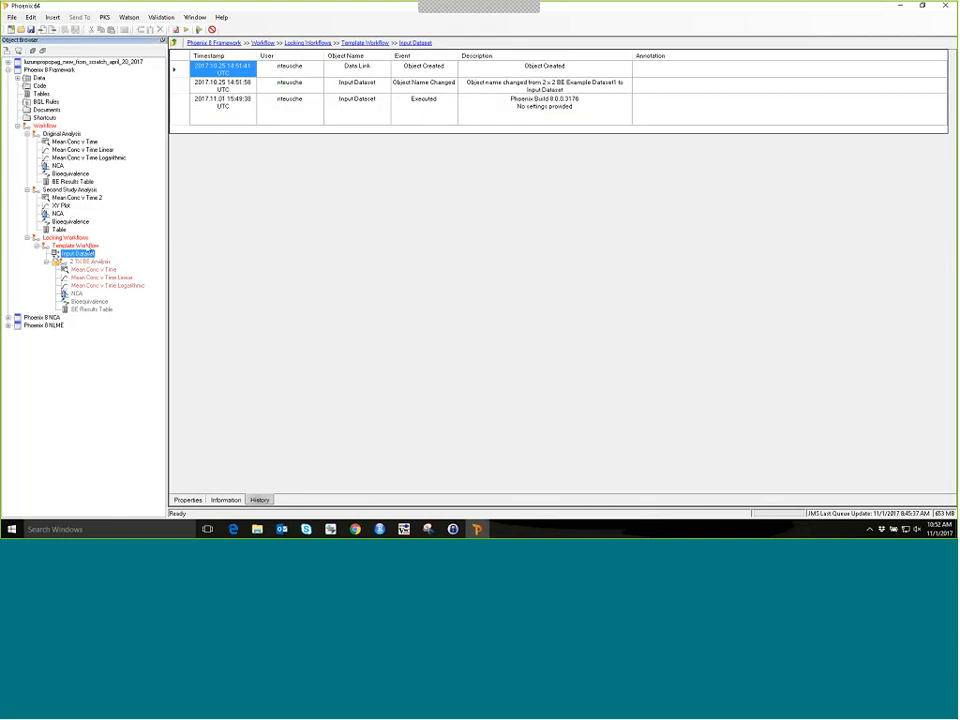
pyautogui.click(189, 499)
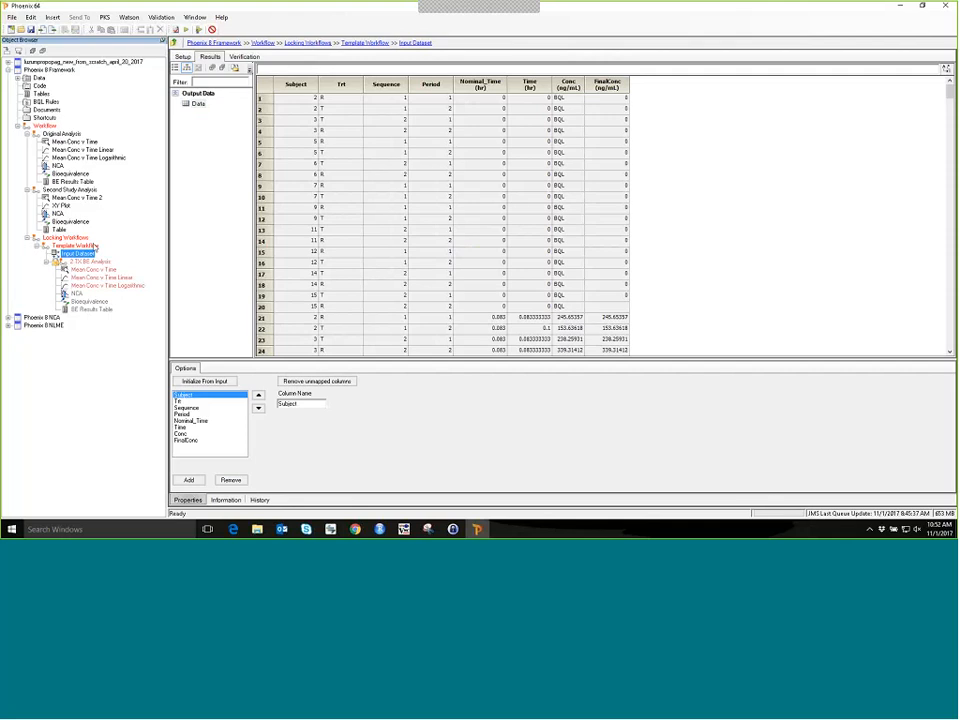
pyautogui.click(95, 246)
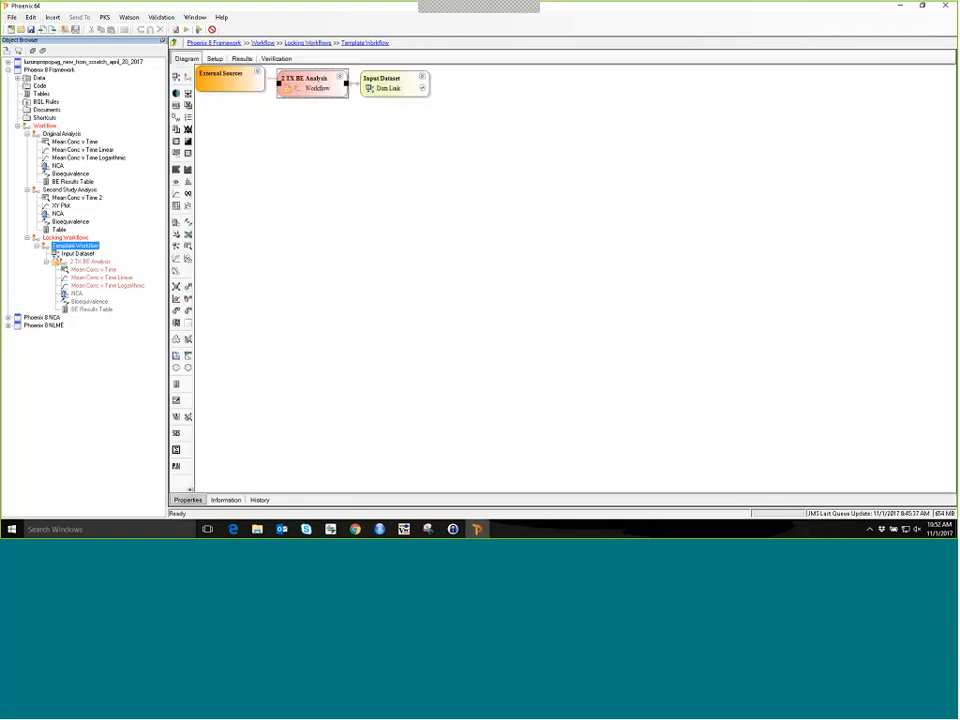
# Step: Copy Template Workflow and paste the duplicate into the Locking Workflows folder
pyautogui.click(50, 260)
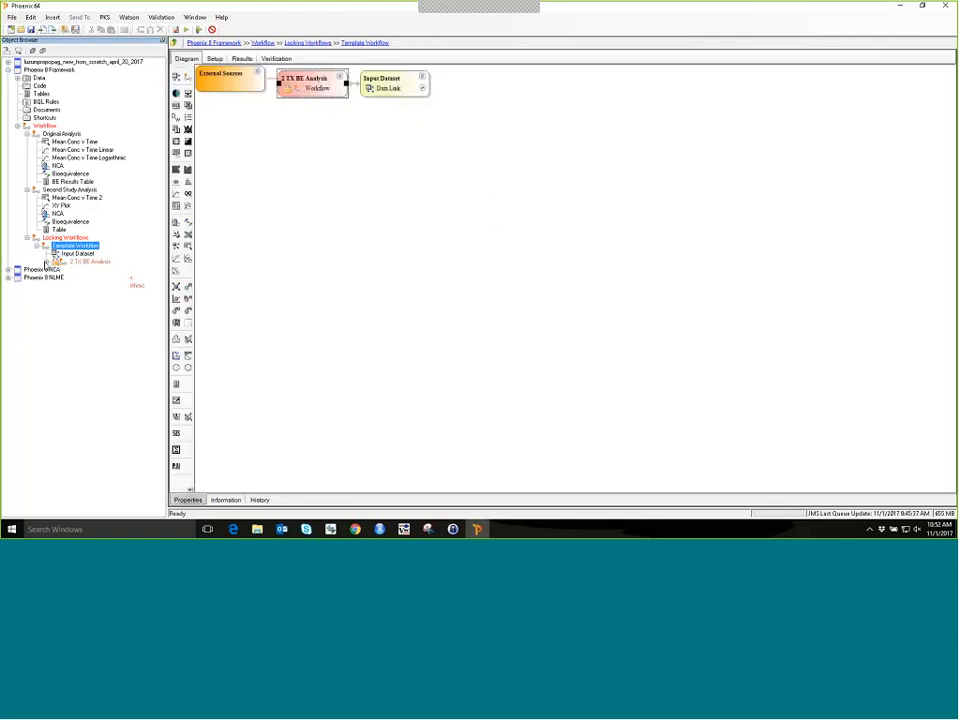
pyautogui.rightClick(67, 247)
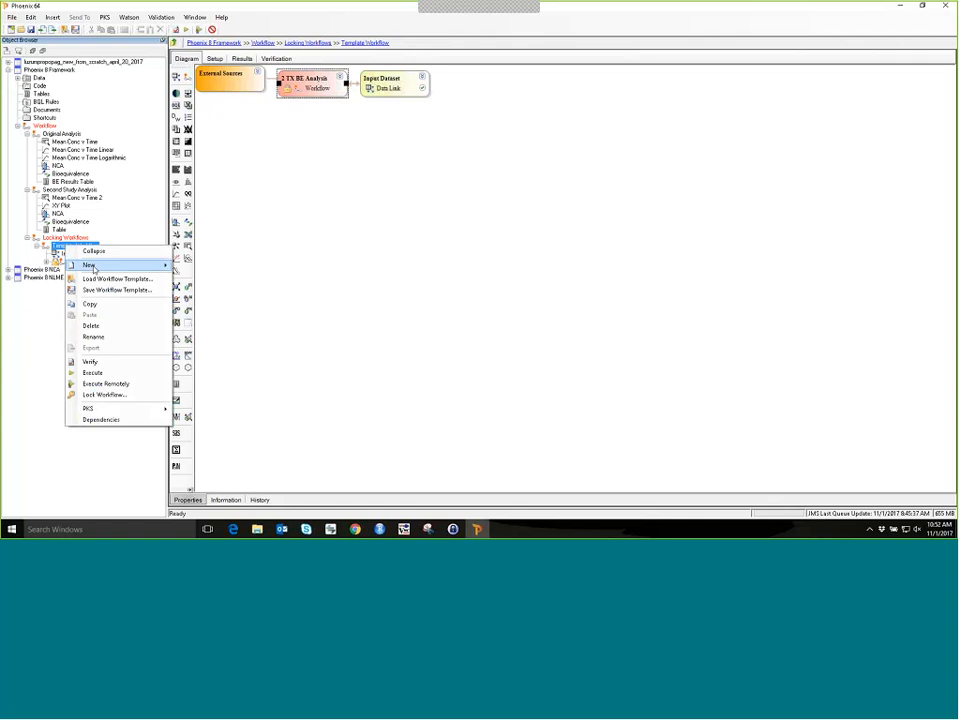
pyautogui.click(100, 306)
pyautogui.click(74, 237)
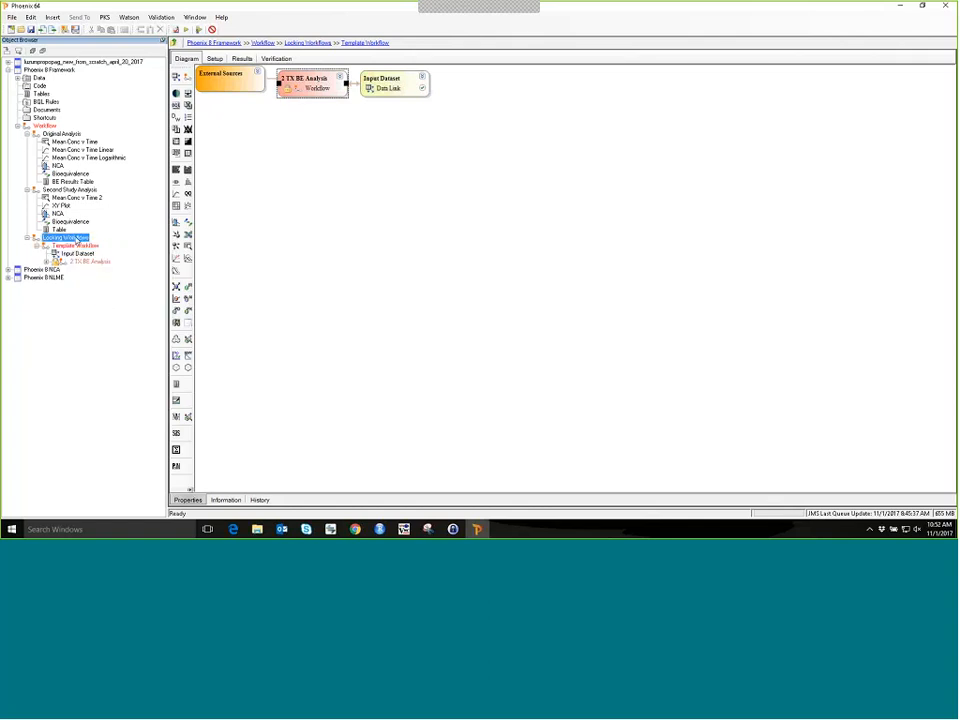
pyautogui.rightClick(76, 238)
pyautogui.click(111, 308)
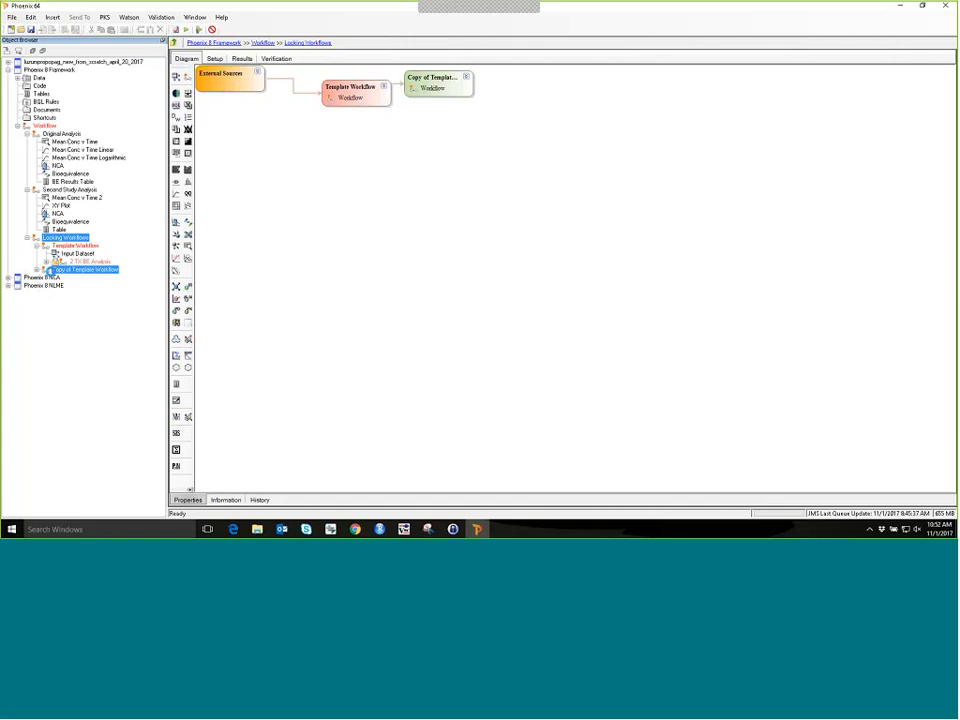
# Step: Point the copy's Input Dataset at 2x2 BE CrossOver Dataset2 from the Data folder
pyautogui.click(46, 269)
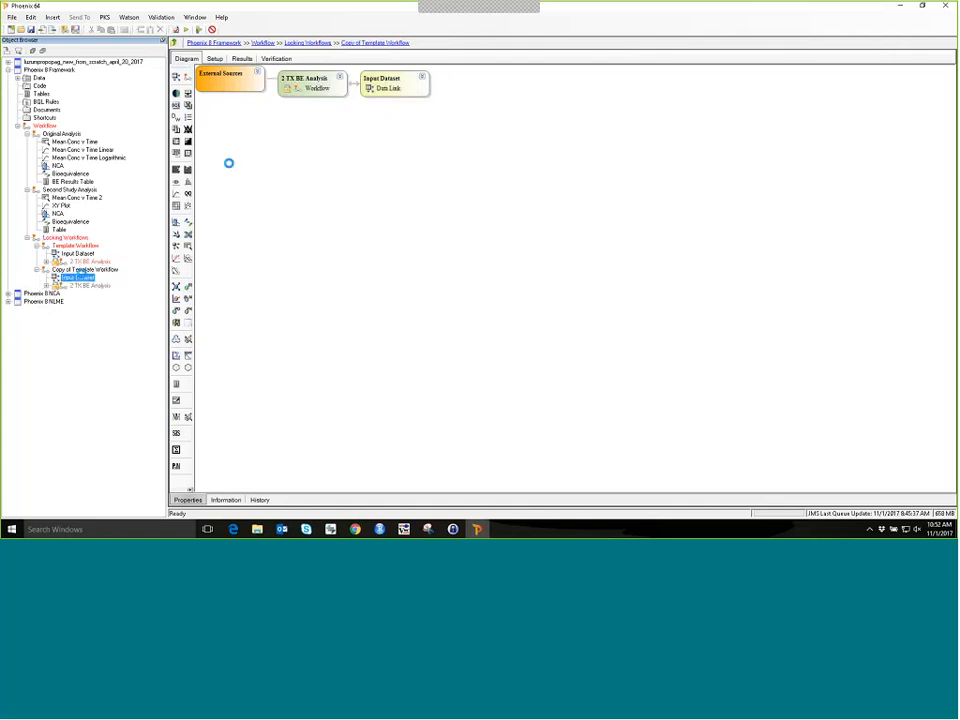
pyautogui.click(78, 277)
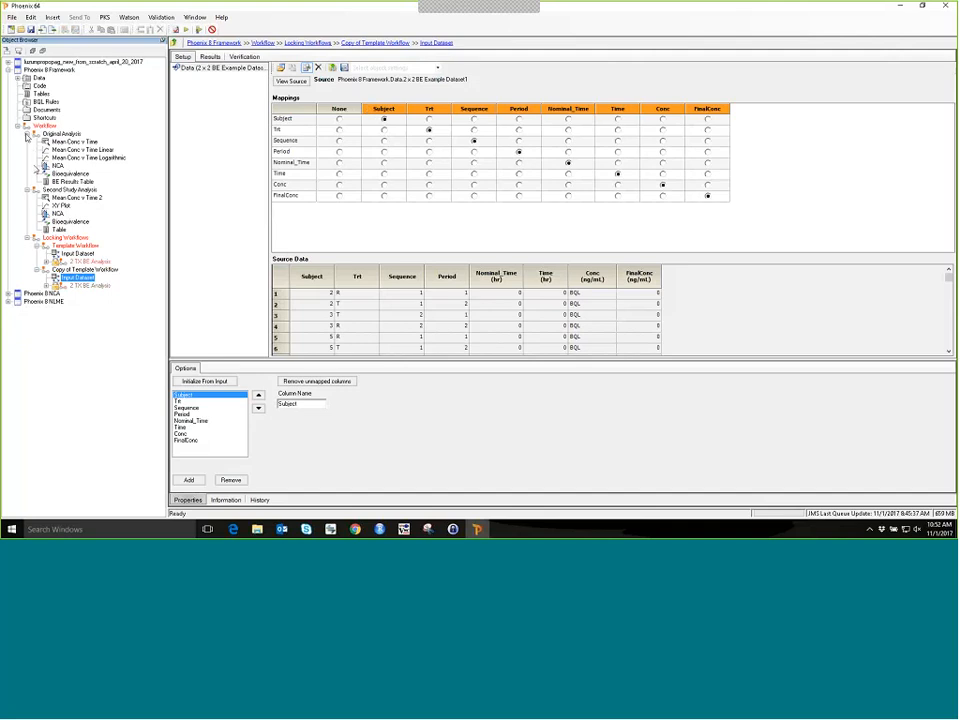
pyautogui.click(21, 77)
pyautogui.moveTo(75, 93); pyautogui.dragTo(502, 164)
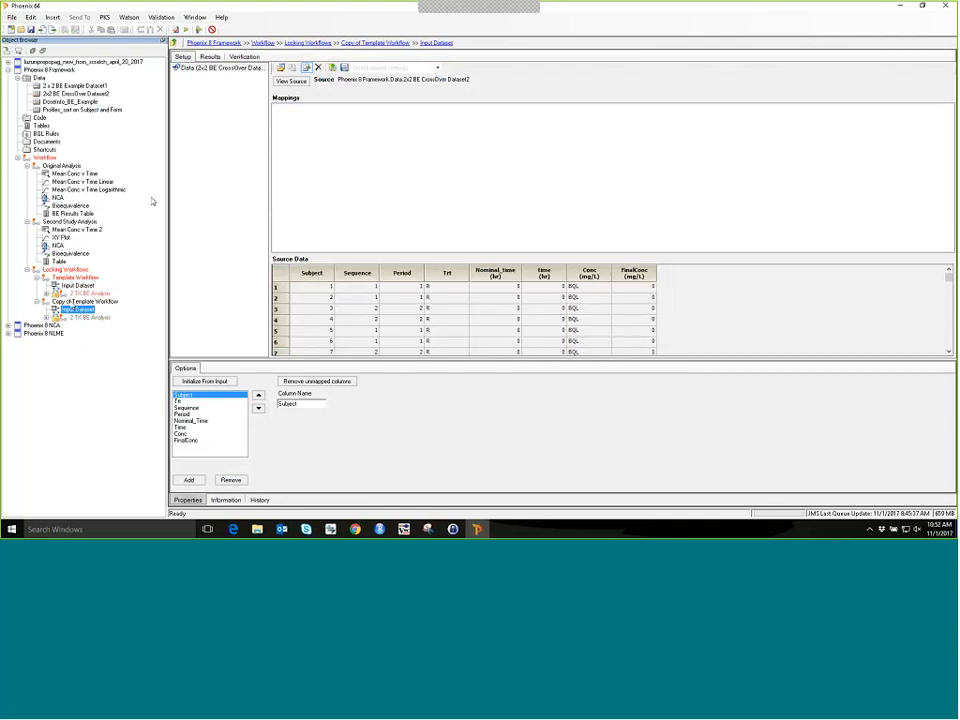
pyautogui.click(85, 301)
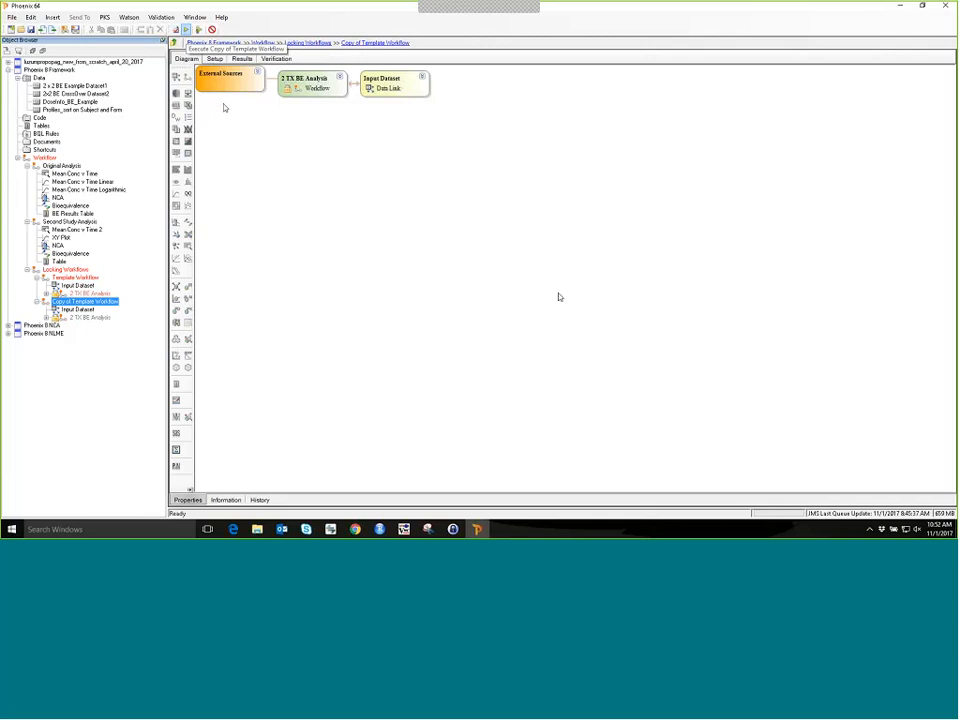